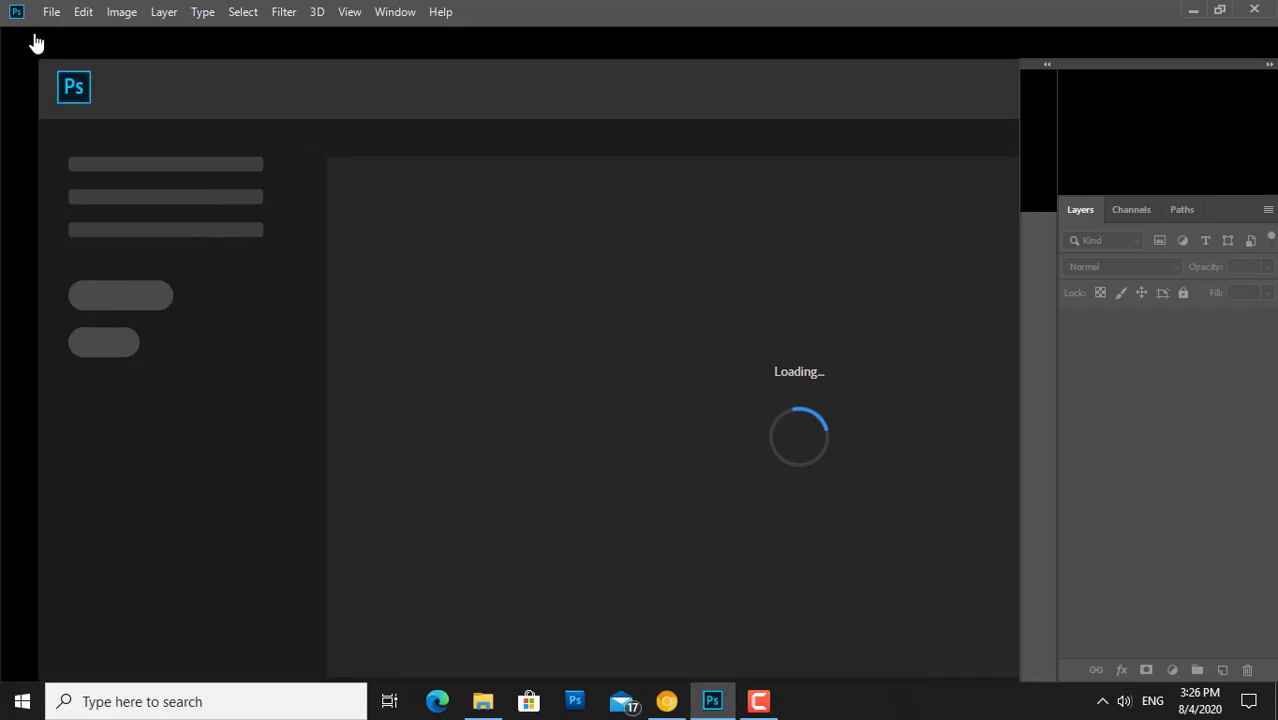
- Open the shoes.jpg photo
{"action": "left_click", "coordinate": [51, 11]}
{"action": "left_click", "coordinate": [80, 52]}
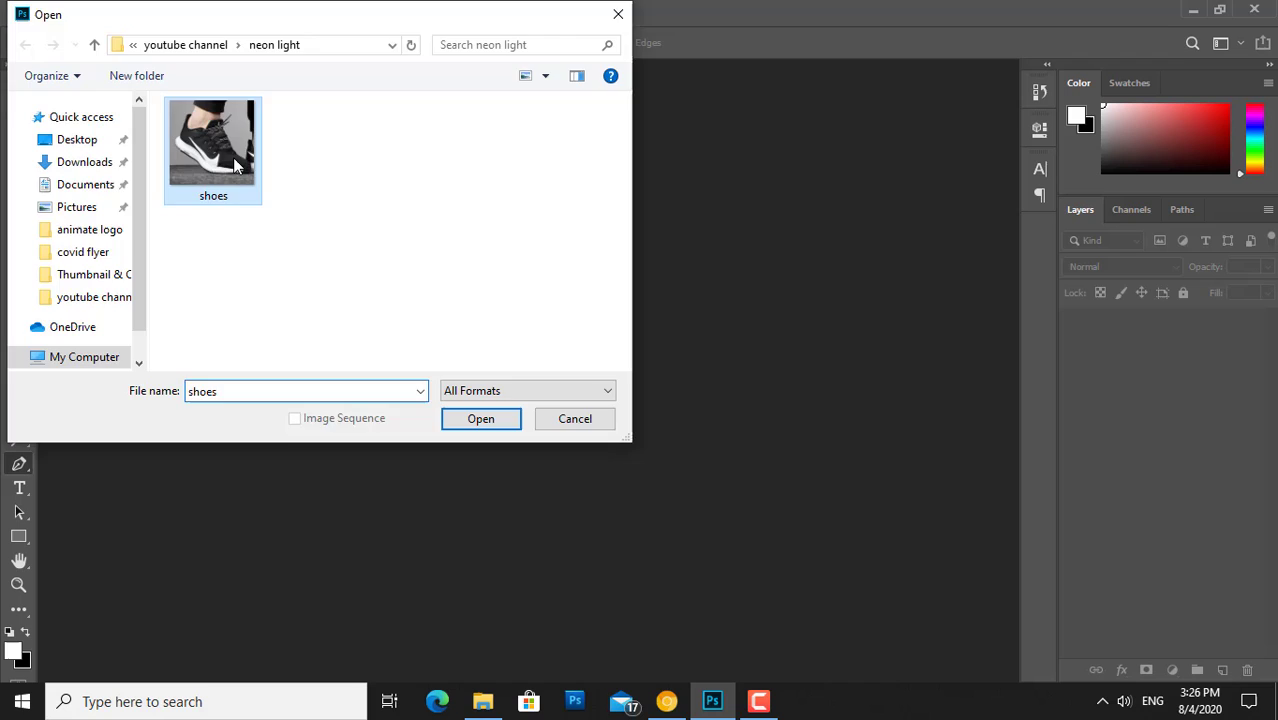
{"action": "double_click", "coordinate": [233, 157]}
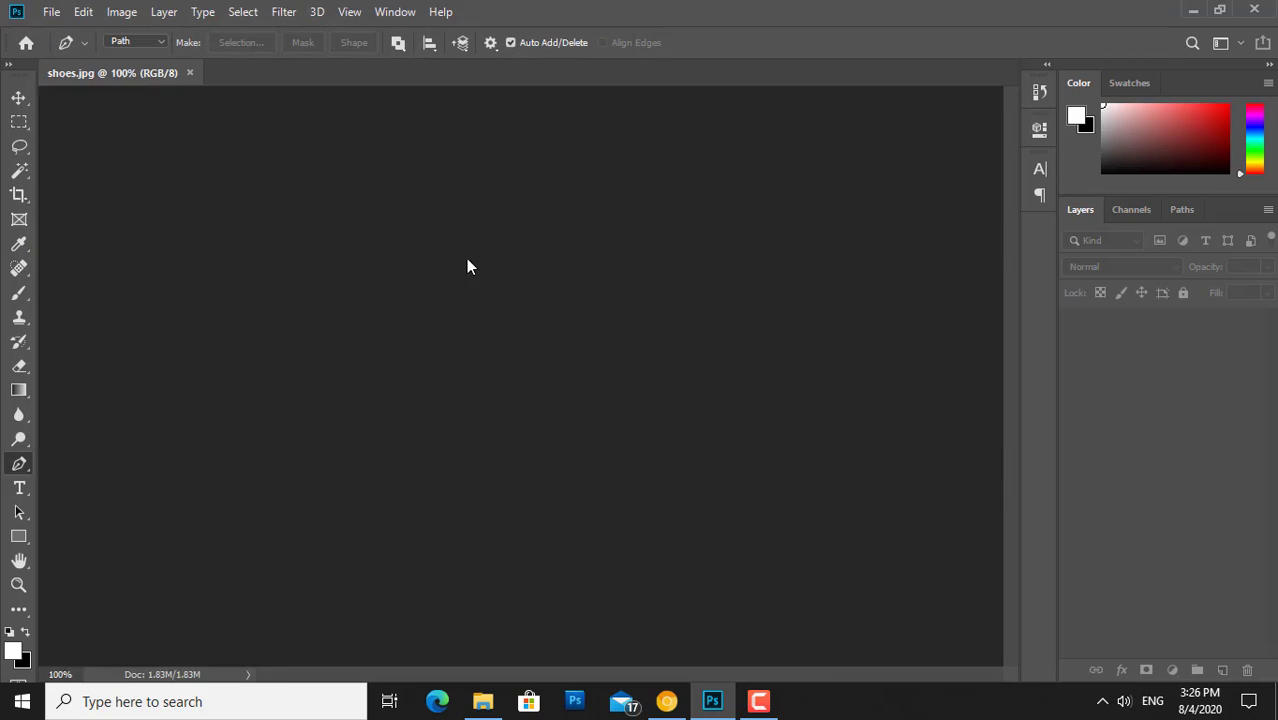
- Add a Brightness/Contrast adjustment layer with brightness -146 and contrast 37
{"action": "left_click", "coordinate": [1170, 671]}
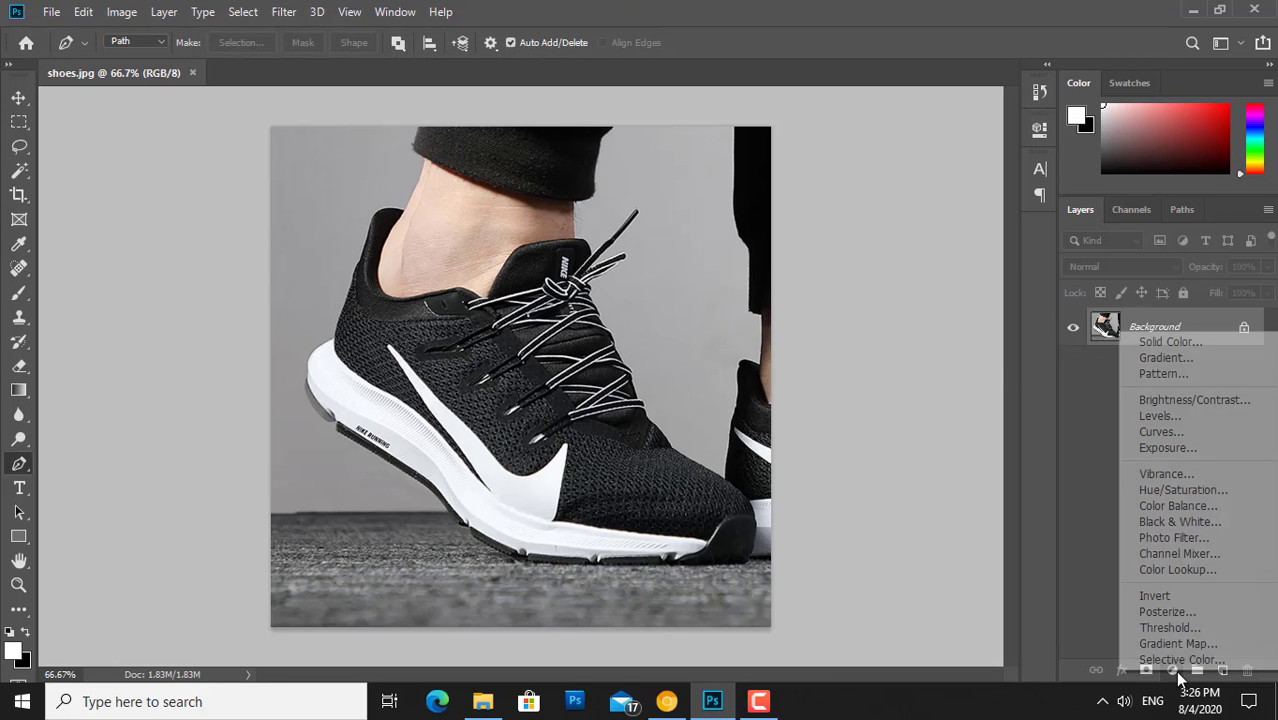
{"action": "left_click", "coordinate": [1166, 402]}
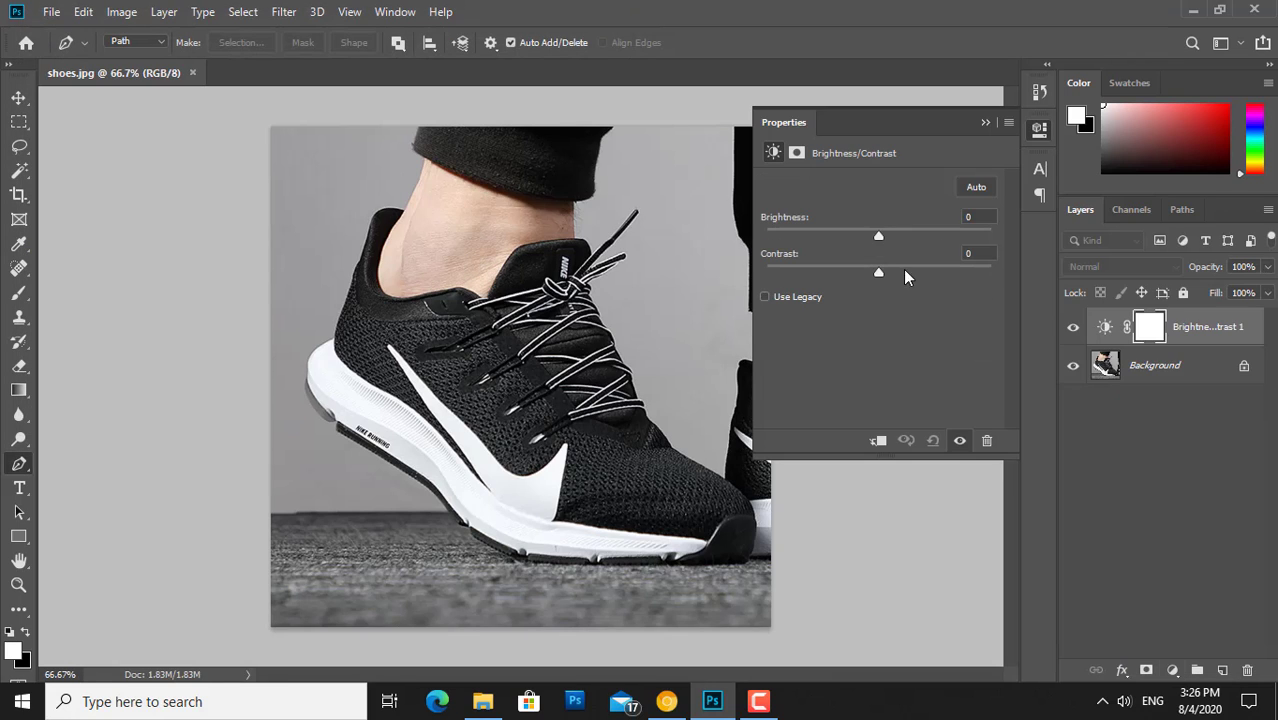
{"action": "left_click_drag", "start_coordinate": [879, 237], "coordinate": [768, 238]}
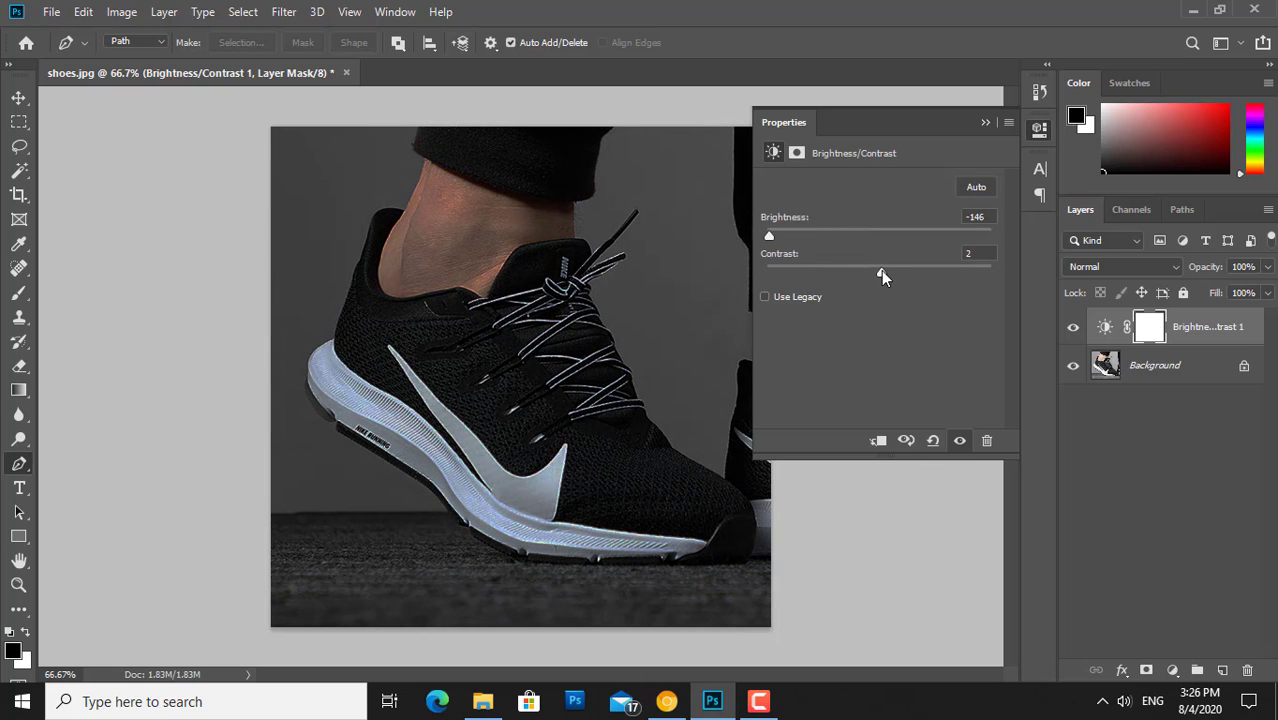
{"action": "mouse_move", "coordinate": [881, 270]}
{"action": "left_mouse_down"}
{"action": "mouse_move", "coordinate": [844, 272]}
{"action": "mouse_move", "coordinate": [907, 275]}
{"action": "left_mouse_up"}
{"action": "left_click", "coordinate": [985, 123]}
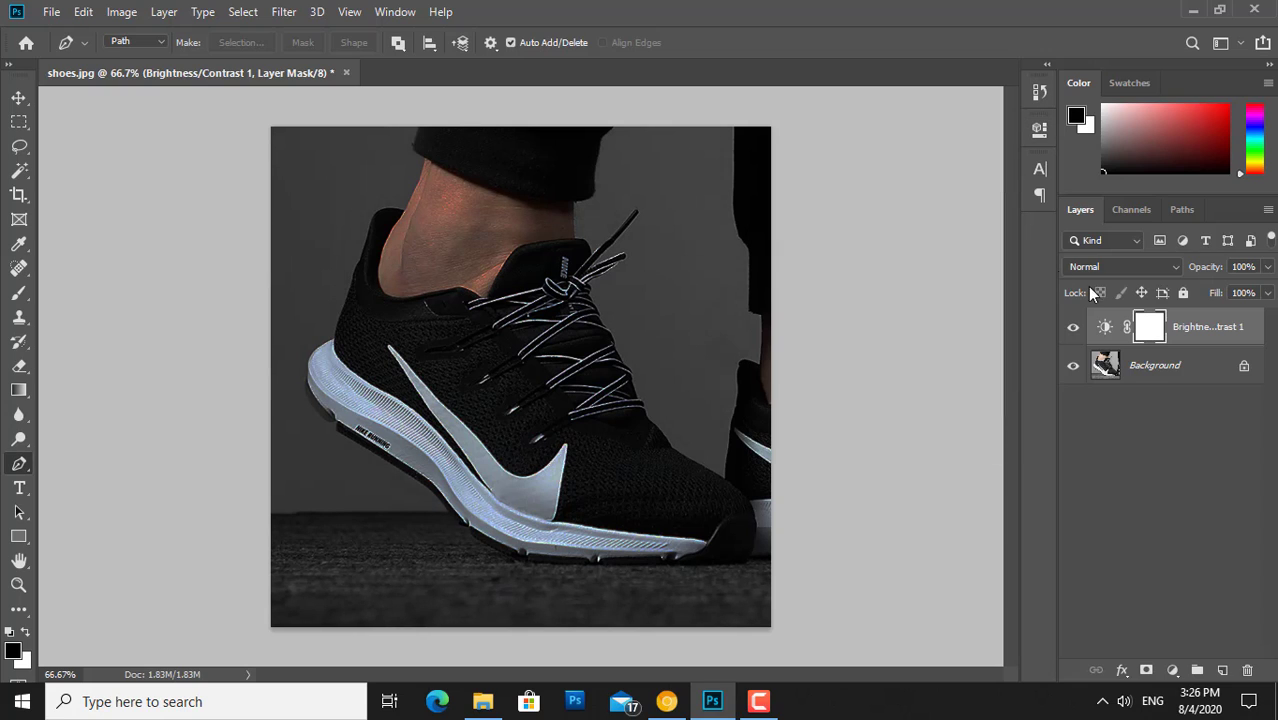
- Add a Curves layer shaped into an S-curve: lower shadows, lift midtones and highlights
{"action": "left_click", "coordinate": [1172, 670]}
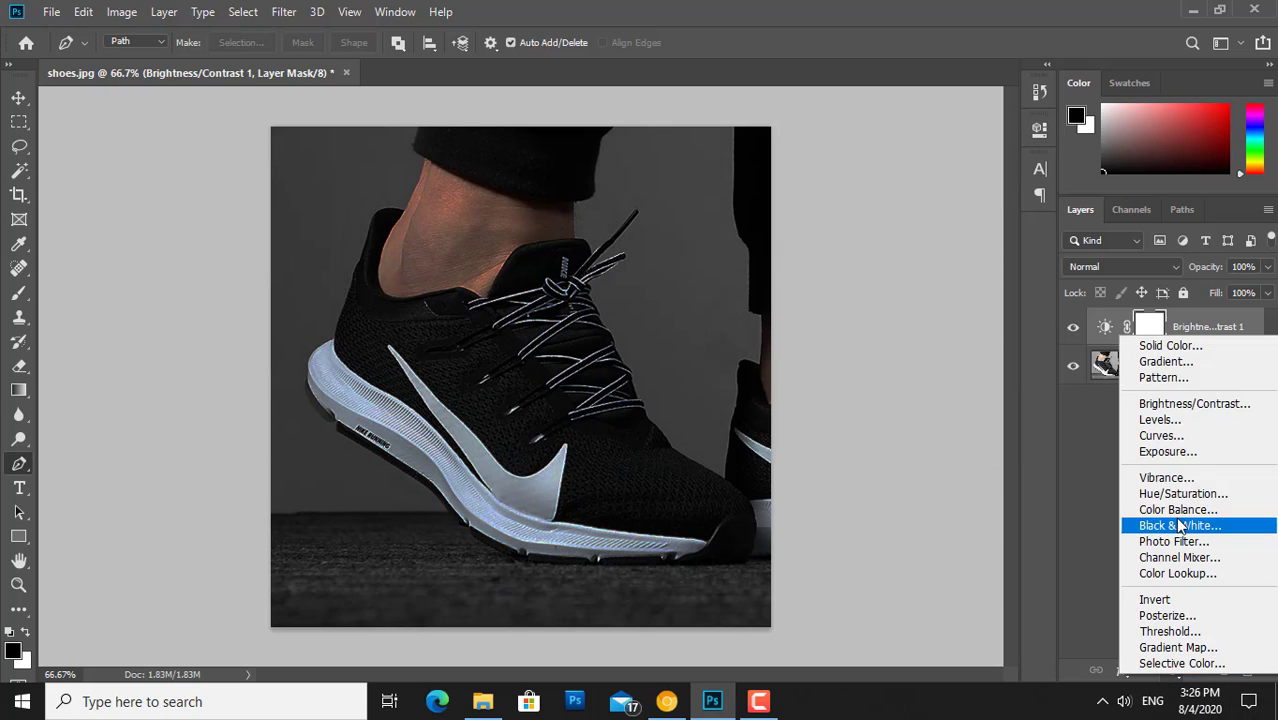
{"action": "left_click", "coordinate": [1161, 436]}
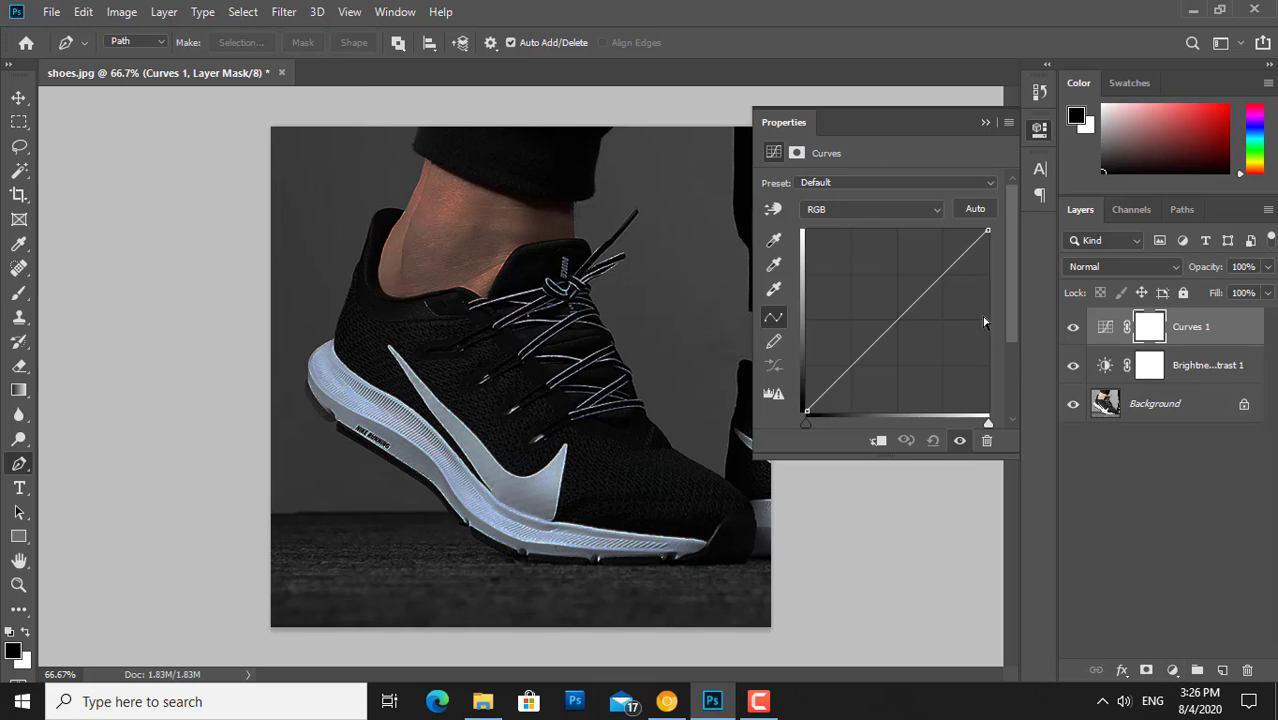
{"action": "mouse_move", "coordinate": [988, 233]}
{"action": "left_mouse_down"}
{"action": "mouse_move", "coordinate": [987, 263]}
{"action": "mouse_move", "coordinate": [946, 271]}
{"action": "left_mouse_up"}
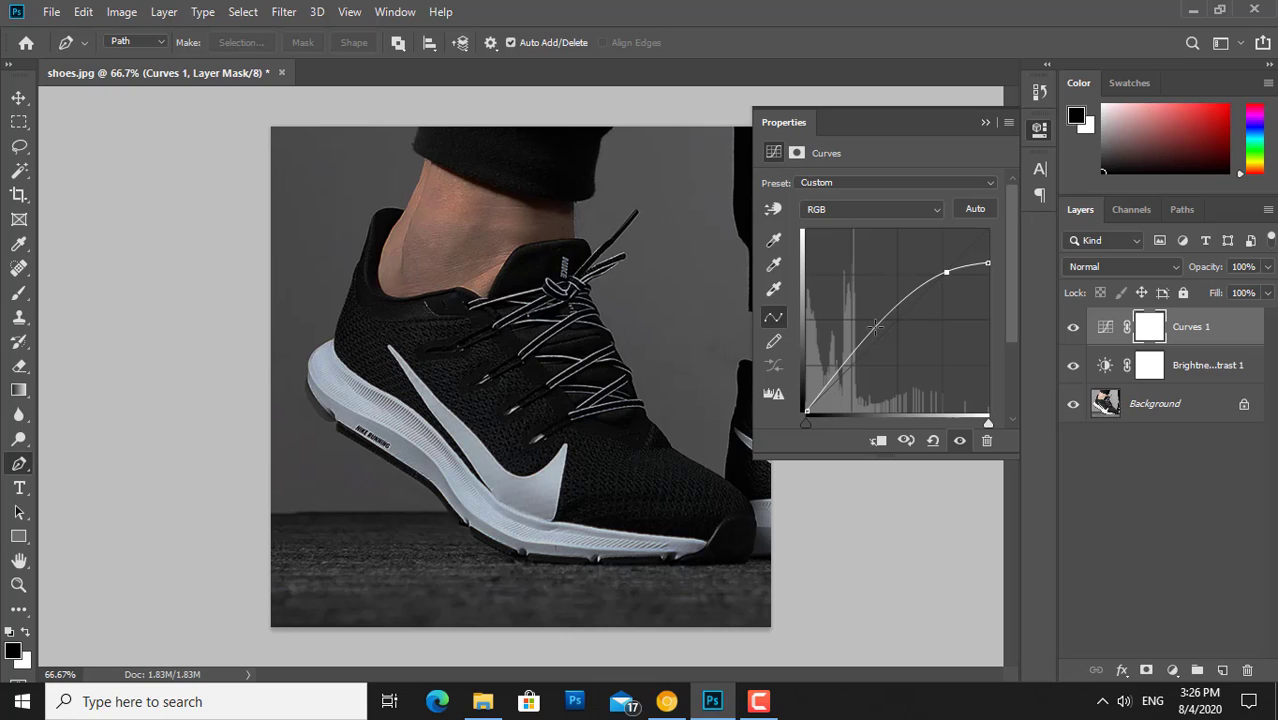
{"action": "mouse_move", "coordinate": [875, 326]}
{"action": "left_mouse_down"}
{"action": "mouse_move", "coordinate": [872, 352]}
{"action": "mouse_move", "coordinate": [884, 352]}
{"action": "left_mouse_up"}
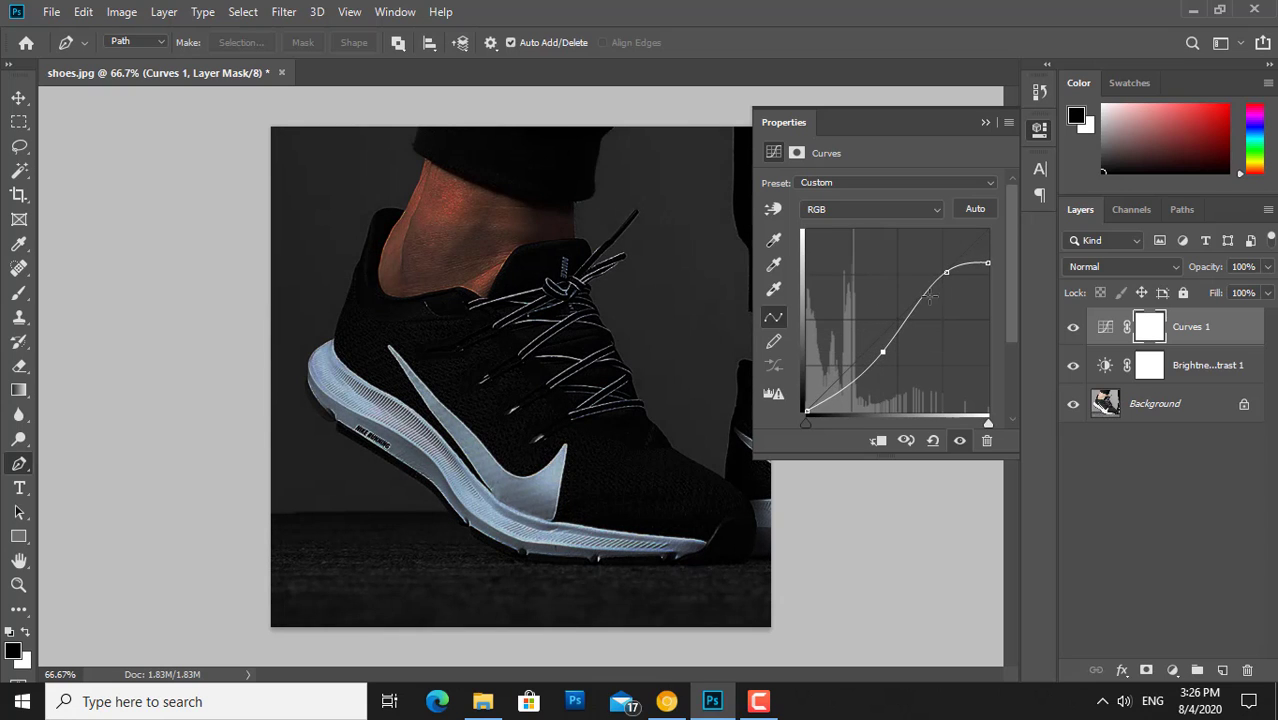
{"action": "left_click_drag", "start_coordinate": [944, 271], "coordinate": [945, 264]}
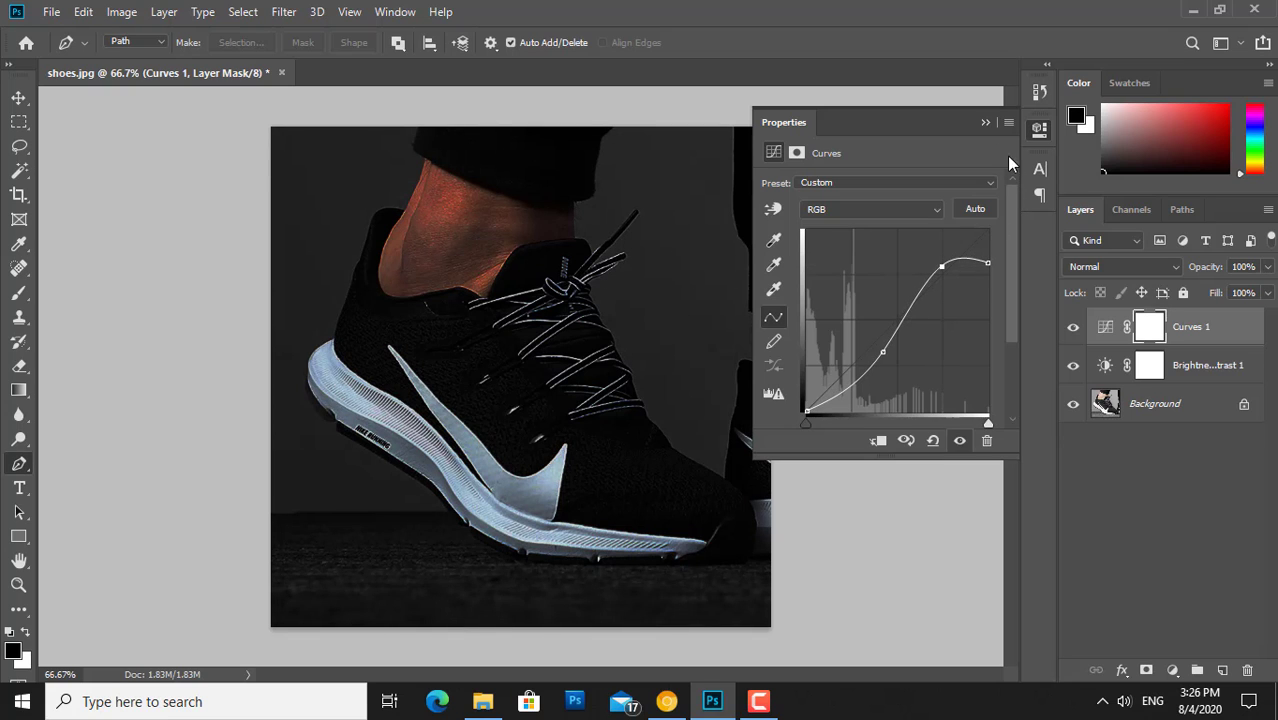
{"action": "left_click", "coordinate": [1040, 128]}
- Add a white Solid Color fill layer
{"action": "left_click", "coordinate": [1174, 668]}
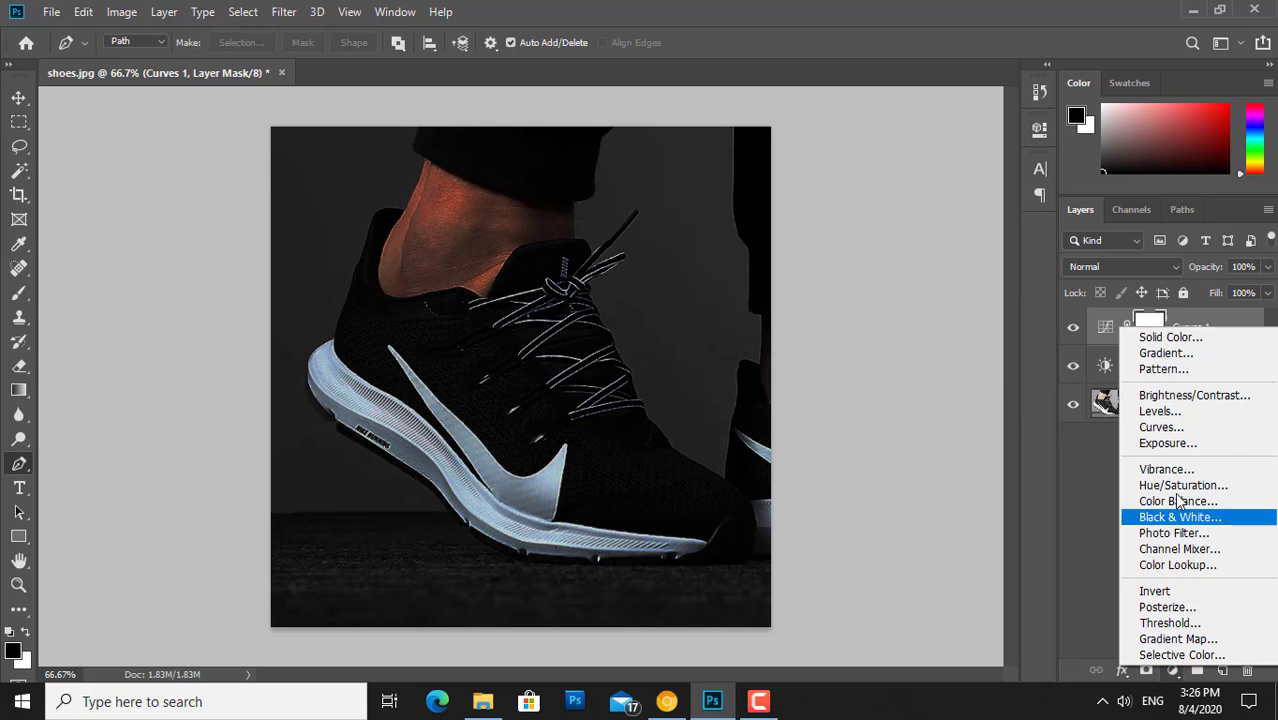
{"action": "left_click", "coordinate": [1075, 337]}
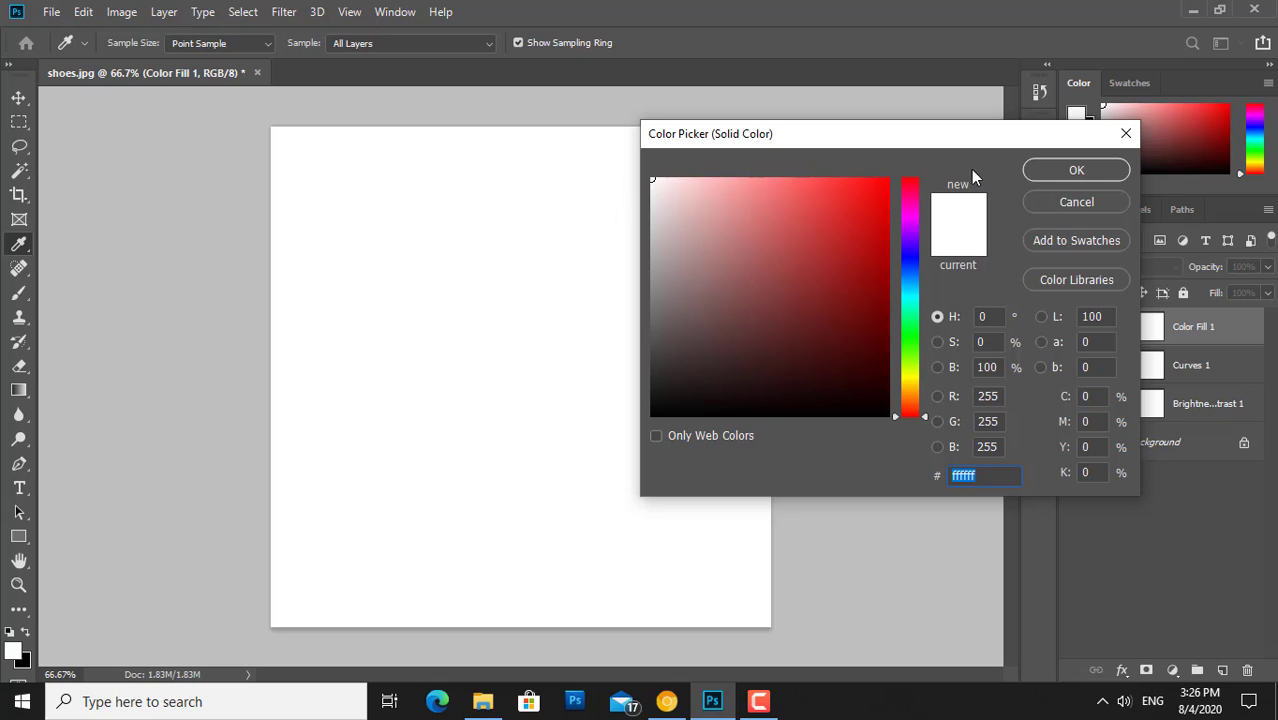
{"action": "left_click", "coordinate": [1070, 172]}
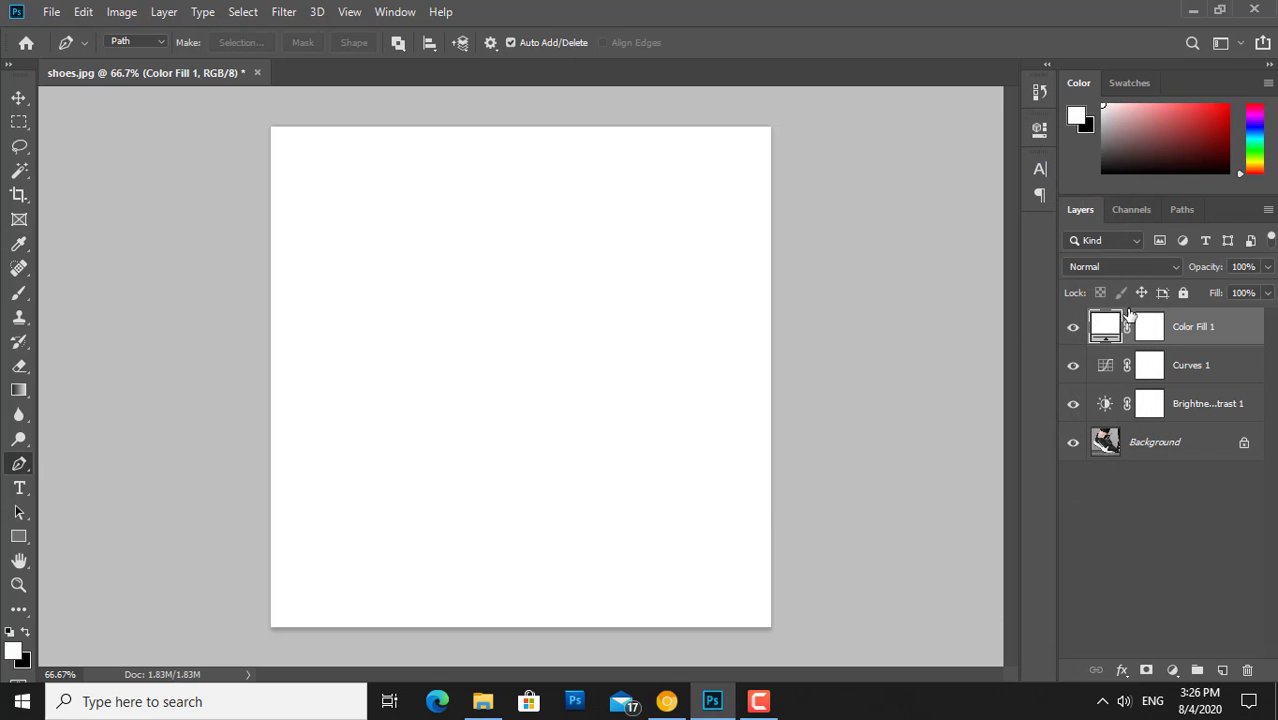
- Invert the fill layer's mask to black and zoom in on the swoosh
{"action": "left_click", "coordinate": [1150, 330]}
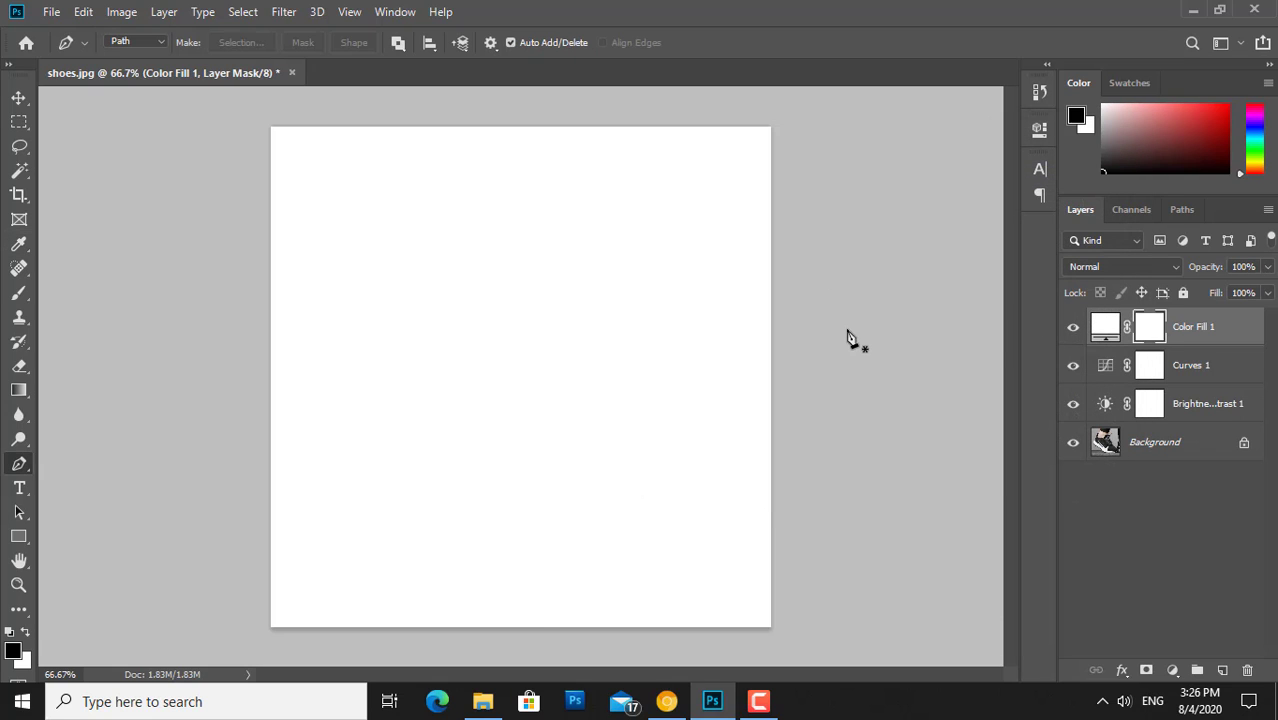
{"action": "key", "text": "ctrl+i"}
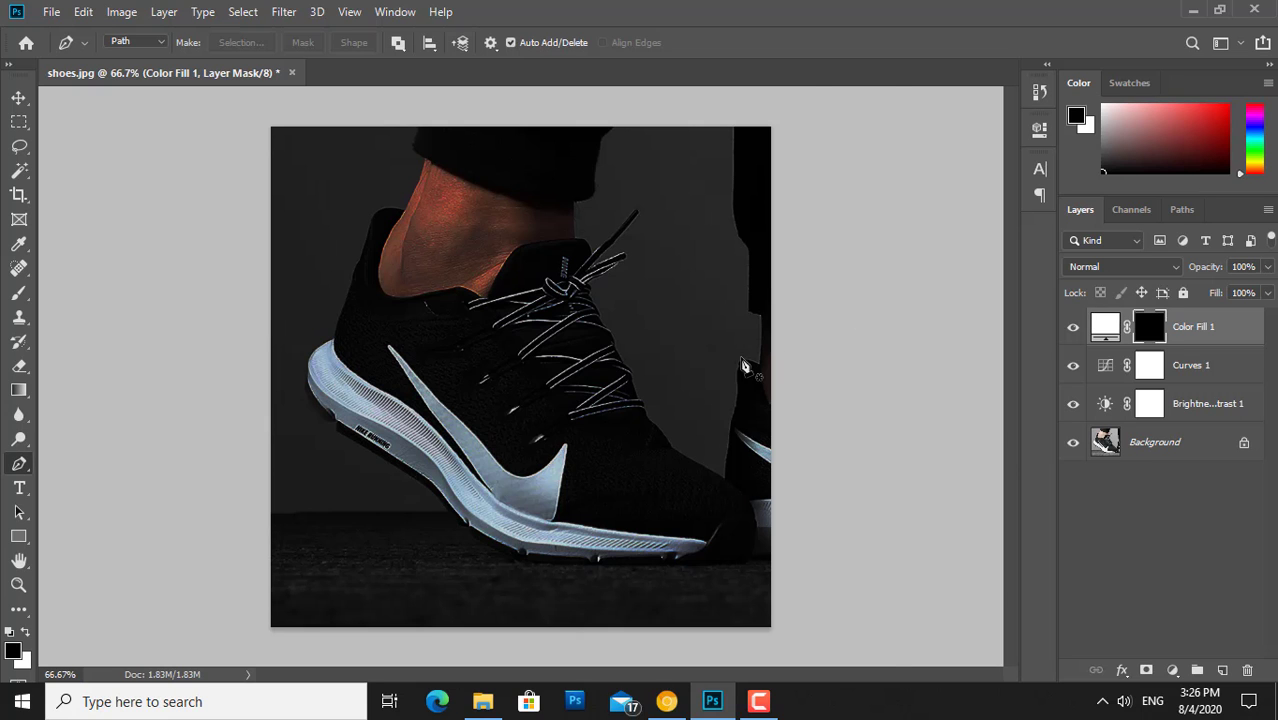
{"action": "key", "text": "ctrl+plus"}
{"action": "key", "text": "ctrl+plus"}
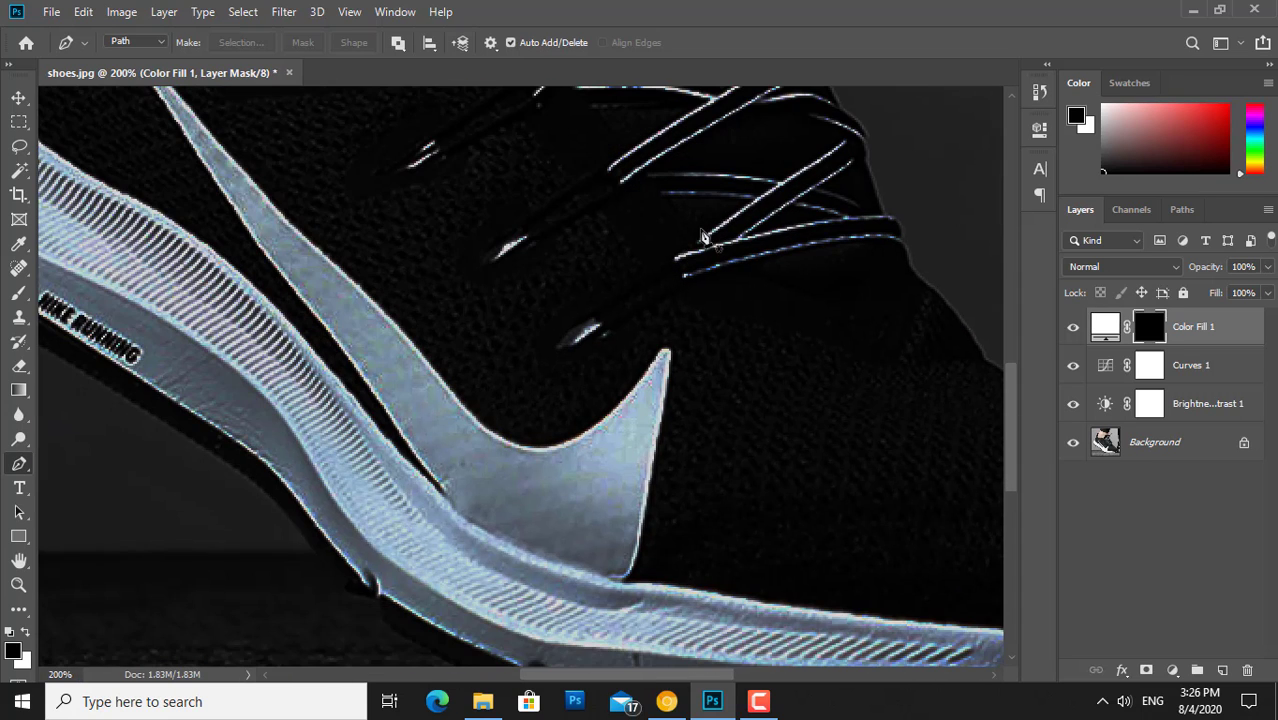
- Pen-trace the swoosh's inner curve, its sharp tip and the outer edge down to its base
{"action": "left_click", "coordinate": [441, 383]}
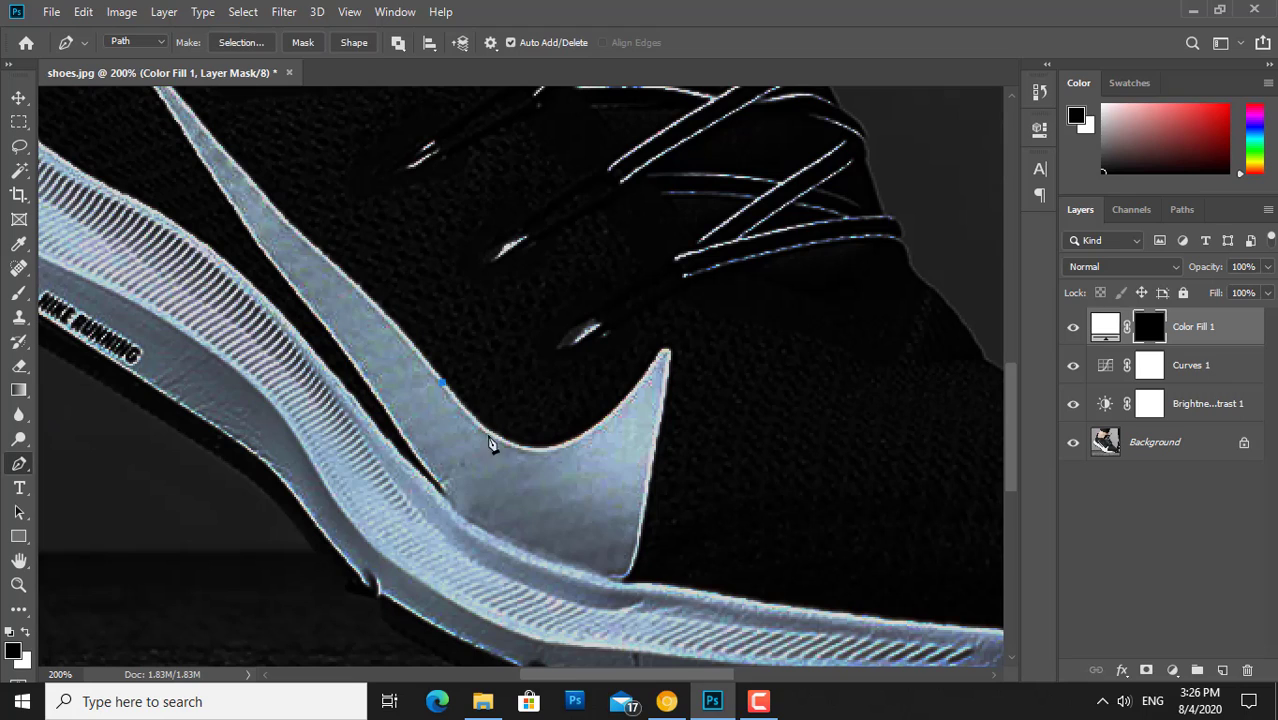
{"action": "left_click_drag", "start_coordinate": [551, 448], "coordinate": [600, 433]}
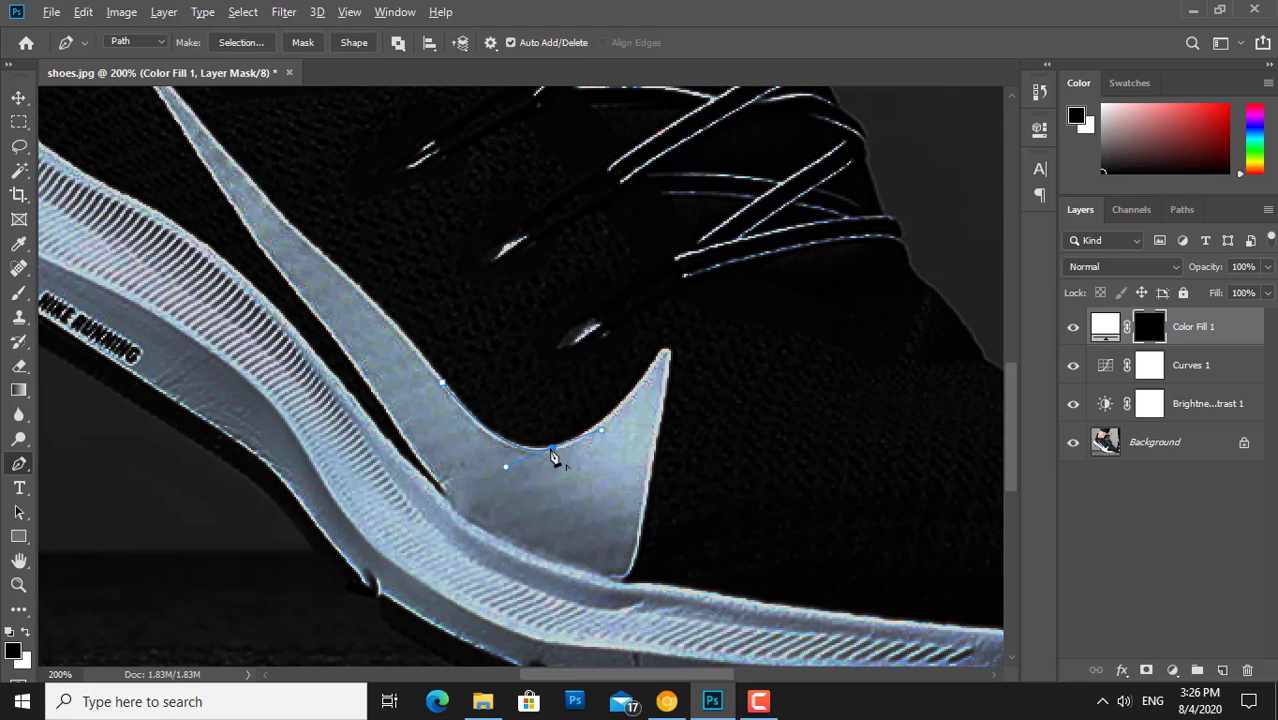
{"action": "left_click_drag", "start_coordinate": [646, 372], "coordinate": [671, 326]}
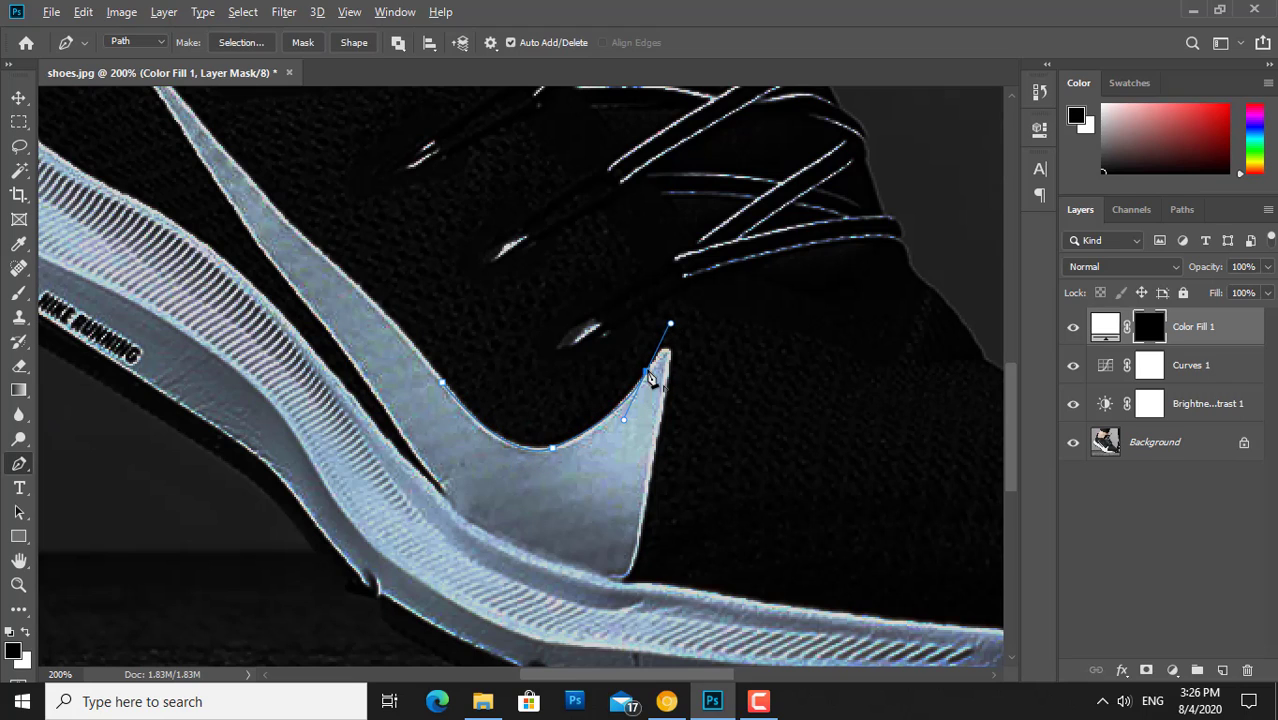
{"action": "left_click", "coordinate": [647, 373]}
{"action": "left_click_drag", "start_coordinate": [668, 370], "coordinate": [665, 414]}
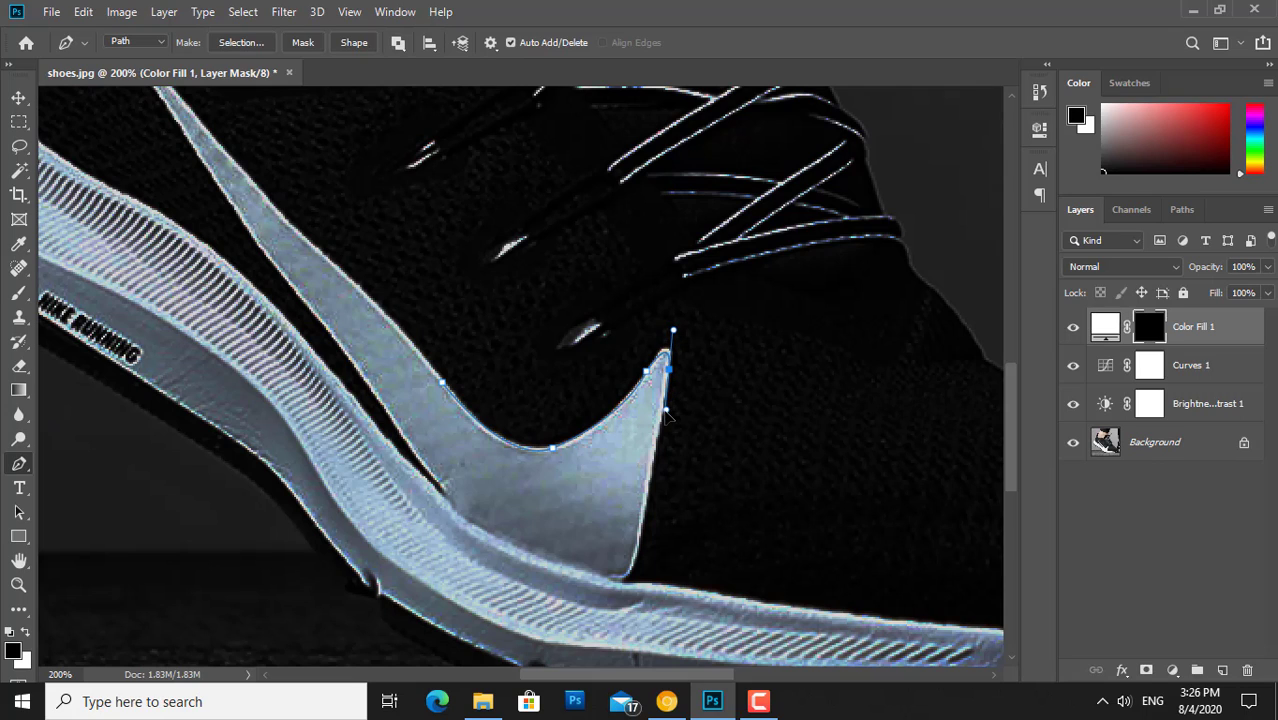
{"action": "left_click", "coordinate": [669, 372]}
{"action": "mouse_move", "coordinate": [643, 534]}
{"action": "left_mouse_down"}
{"action": "mouse_move", "coordinate": [642, 556]}
{"action": "mouse_move", "coordinate": [583, 573]}
{"action": "left_mouse_up"}
{"action": "left_click", "coordinate": [643, 535]}
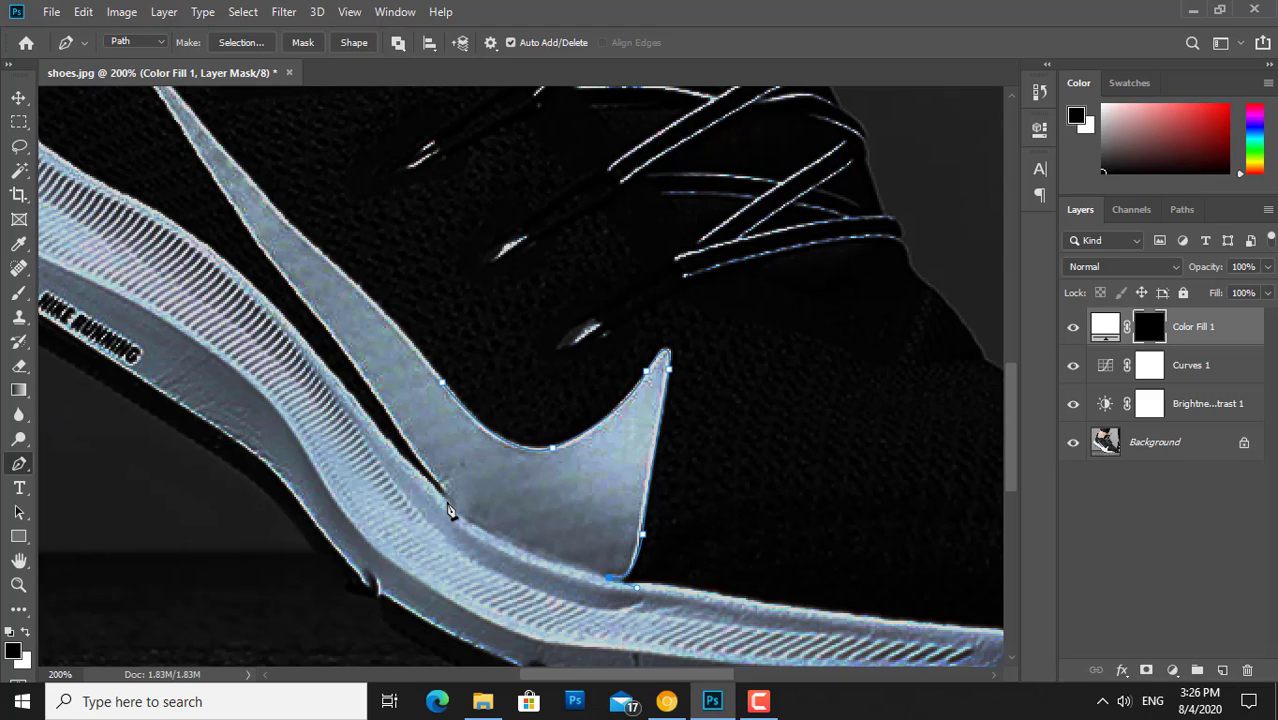
{"action": "left_click_drag", "start_coordinate": [446, 494], "coordinate": [413, 444]}
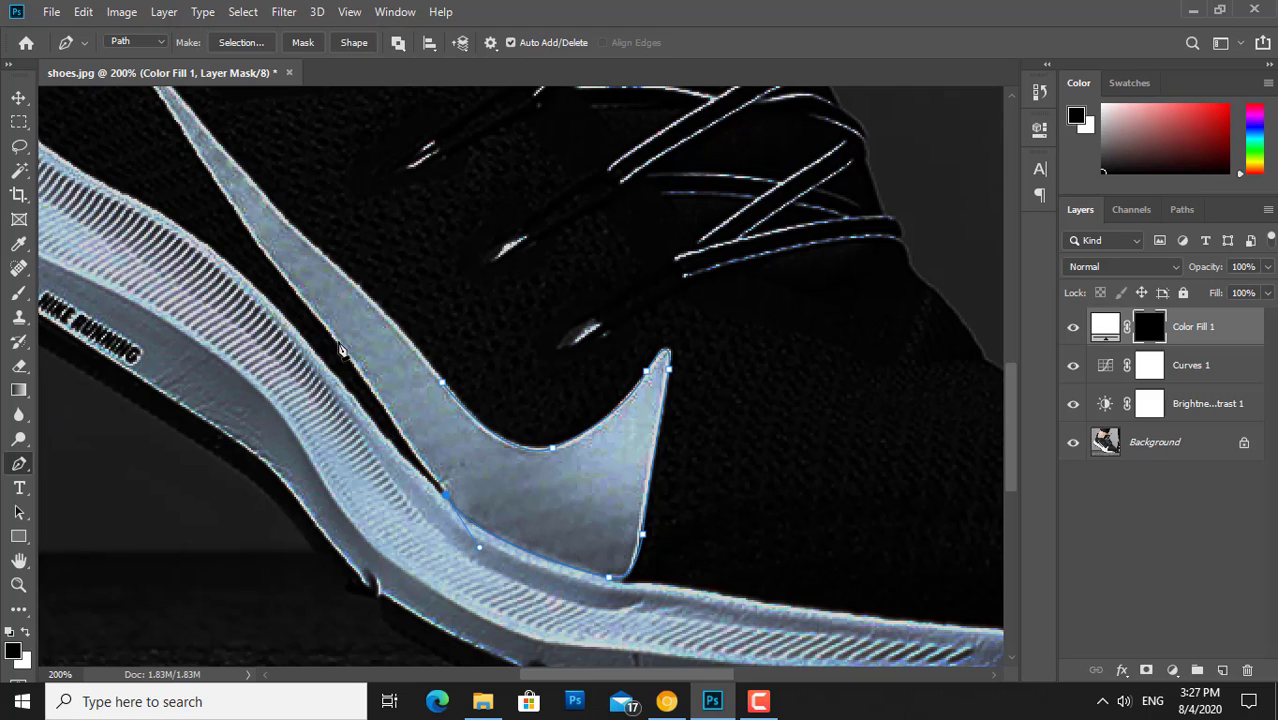
{"action": "left_click", "coordinate": [338, 343]}
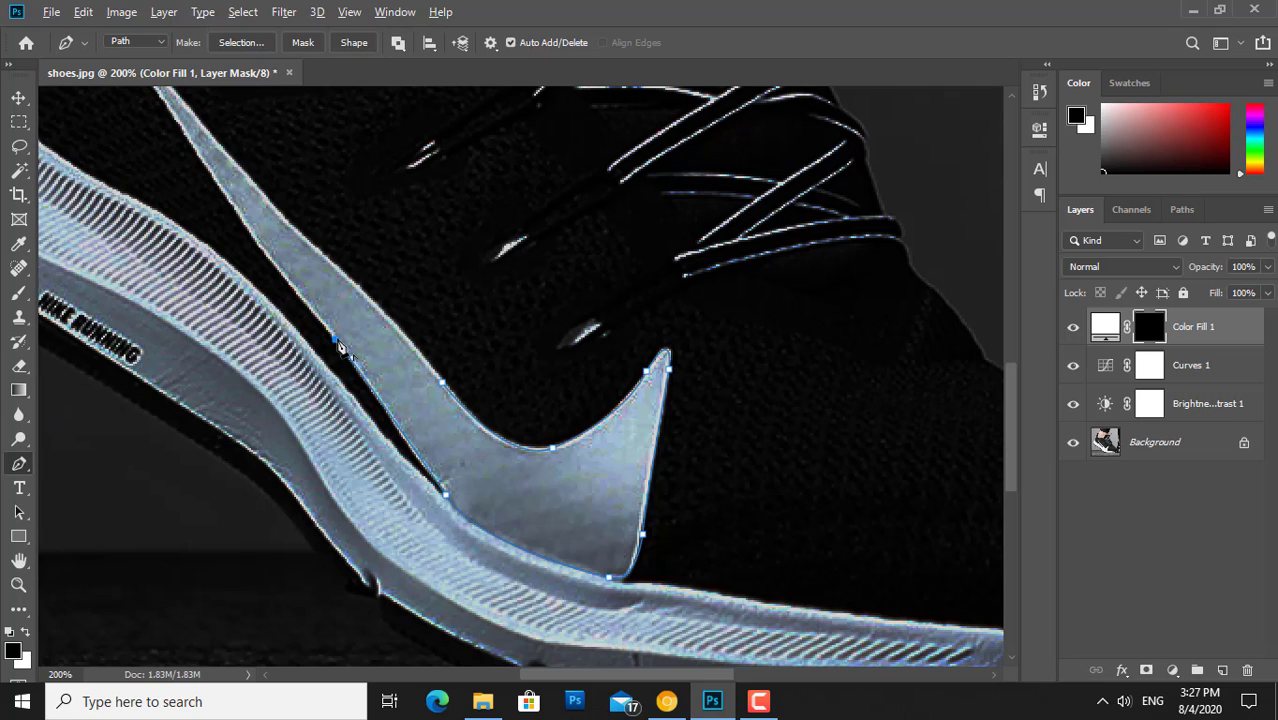
- Continue the path along the swoosh's lower edge and tail, closing it along the upper edge
{"action": "scroll", "coordinate": [338, 347], "scroll_direction": "up", "scroll_amount": 3}
{"action": "scroll", "coordinate": [402, 418], "scroll_direction": "left", "scroll_amount": 2}
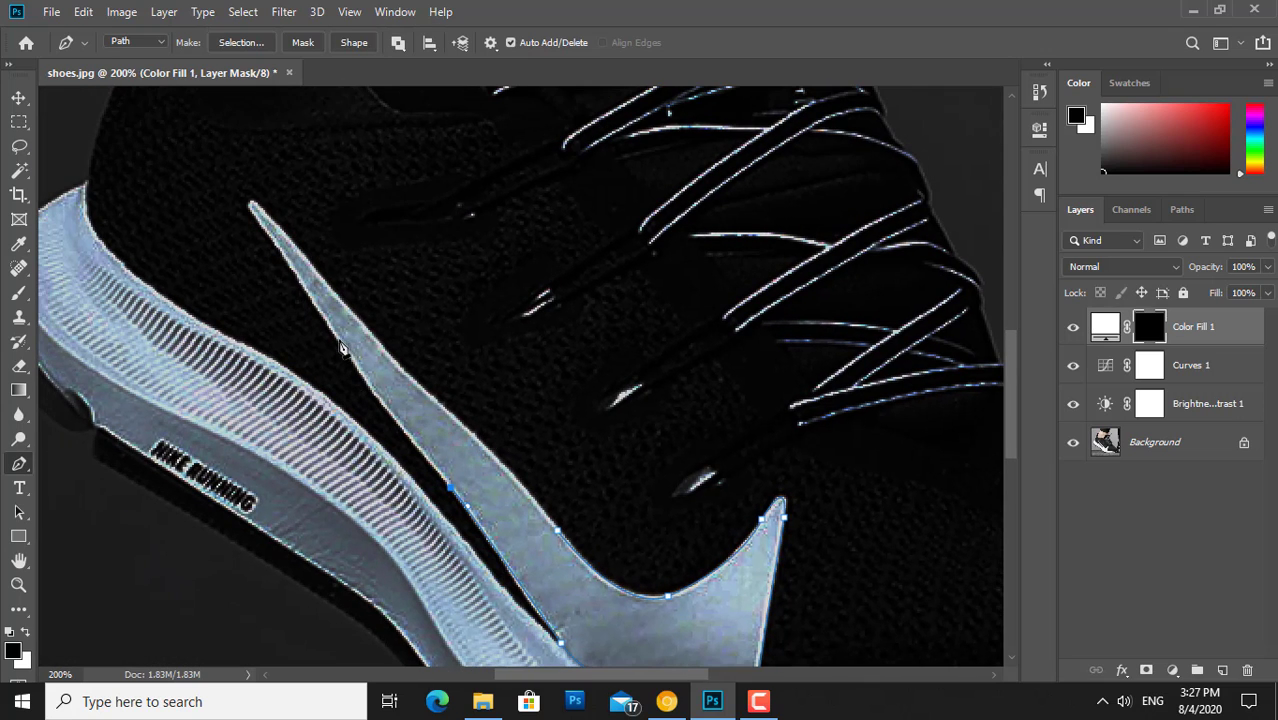
{"action": "left_click_drag", "start_coordinate": [341, 337], "coordinate": [326, 313]}
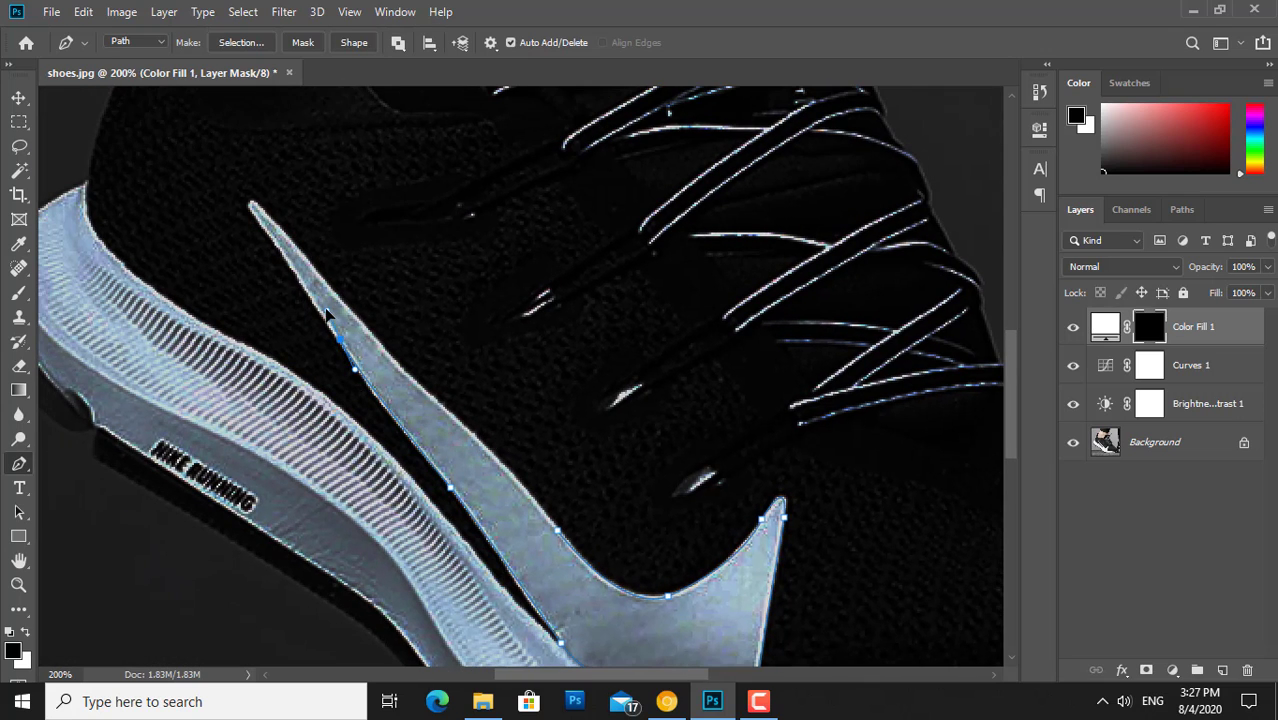
{"action": "scroll", "coordinate": [424, 347], "scroll_direction": "up", "scroll_amount": 2}
{"action": "scroll", "coordinate": [438, 386], "scroll_direction": "left", "scroll_amount": 2}
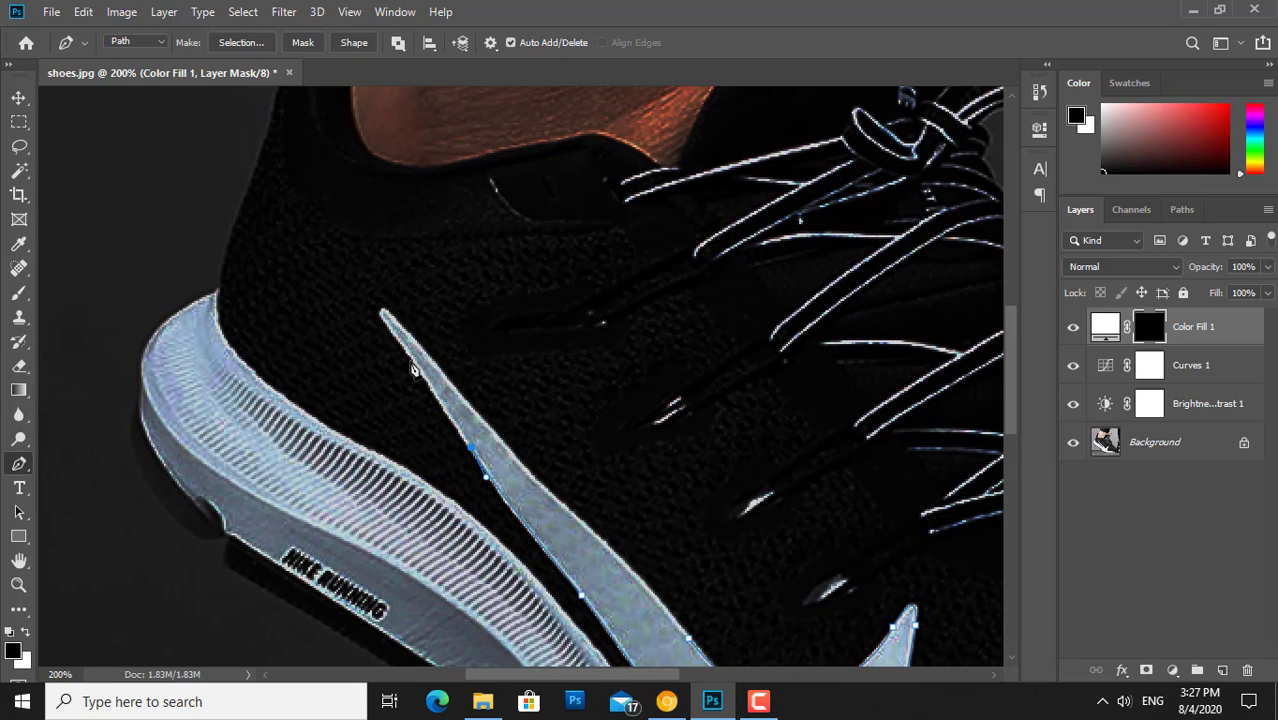
{"action": "left_click", "coordinate": [411, 358]}
{"action": "left_click_drag", "start_coordinate": [385, 311], "coordinate": [399, 309]}
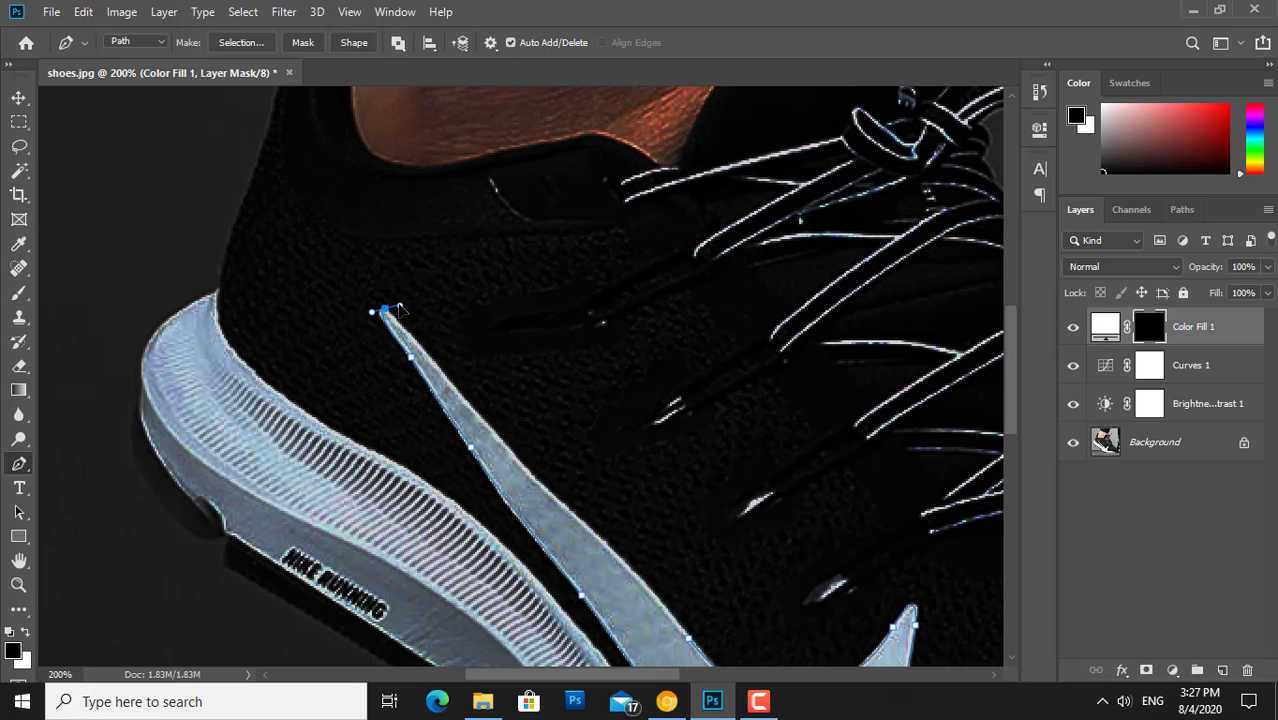
{"action": "left_click", "coordinate": [385, 311], "text": "alt"}
{"action": "left_click_drag", "start_coordinate": [492, 432], "coordinate": [521, 464]}
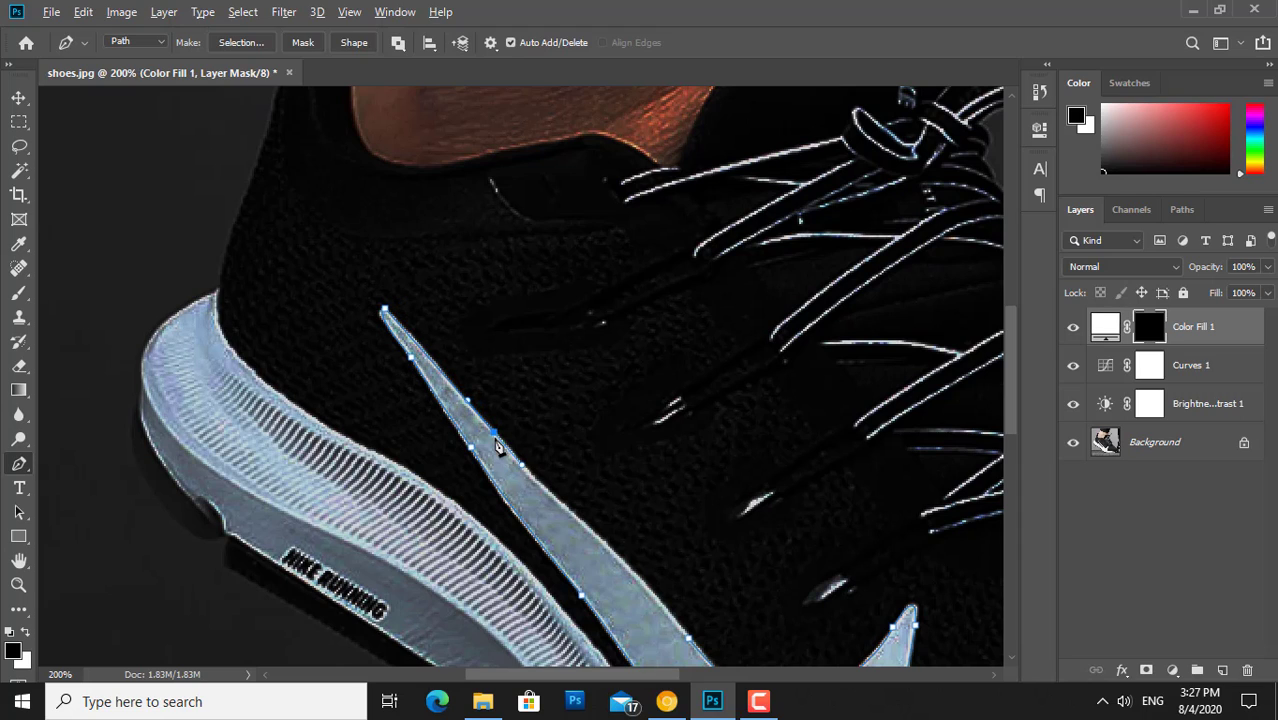
{"action": "scroll", "coordinate": [373, 308], "scroll_direction": "down", "scroll_amount": 5}
{"action": "scroll", "coordinate": [373, 308], "scroll_direction": "right", "scroll_amount": 5}
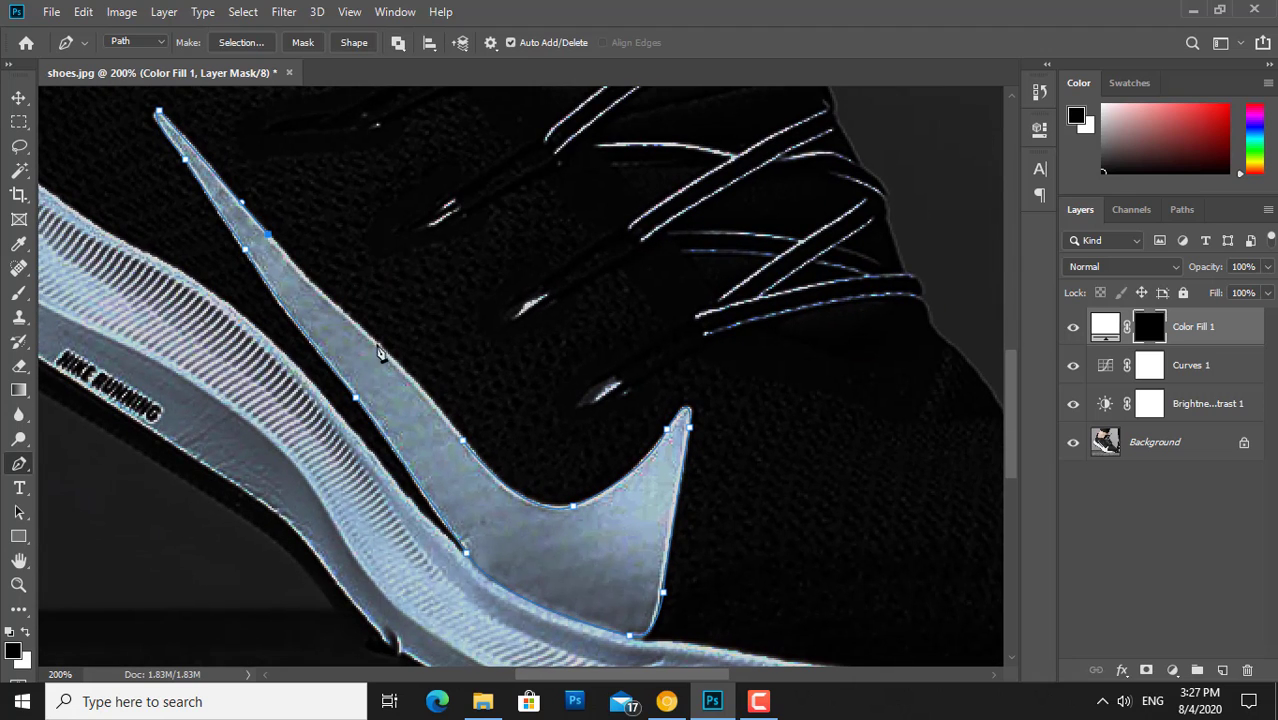
{"action": "left_click_drag", "start_coordinate": [369, 337], "coordinate": [389, 360]}
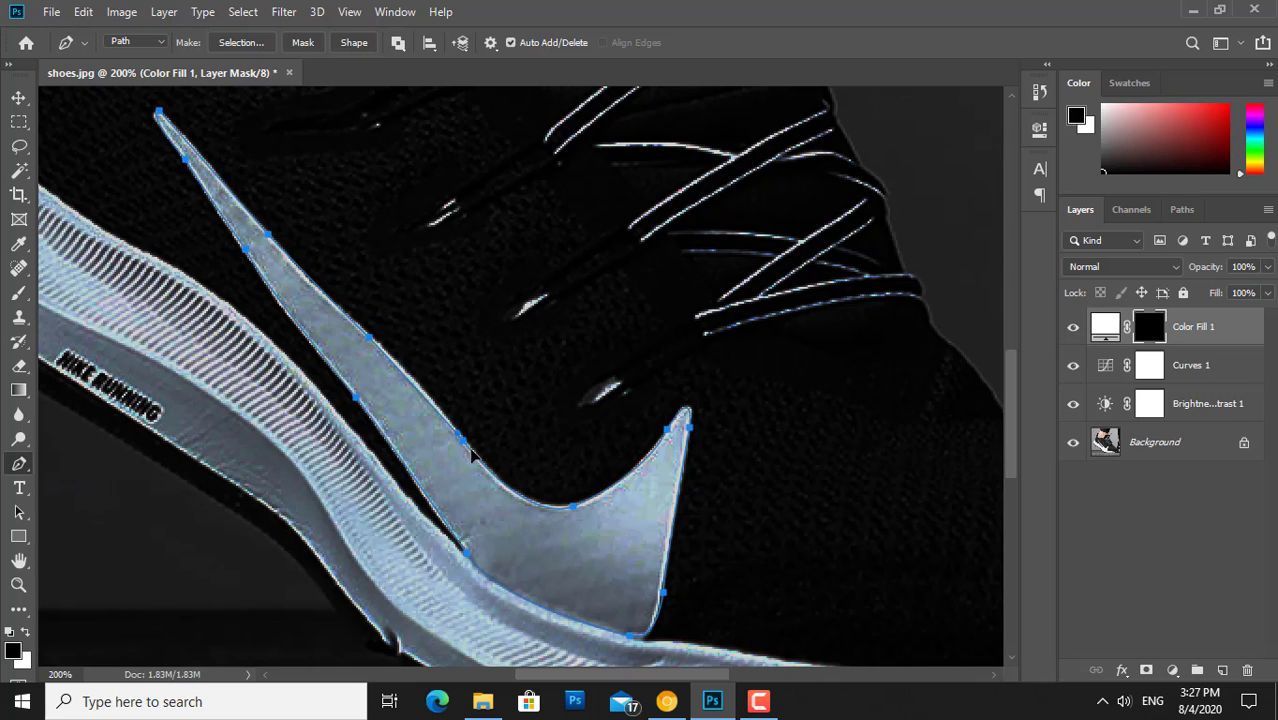
- Turn the swoosh path into an unfeathered selection, fill it white on the mask, and deselect
{"action": "right_click", "coordinate": [475, 487]}
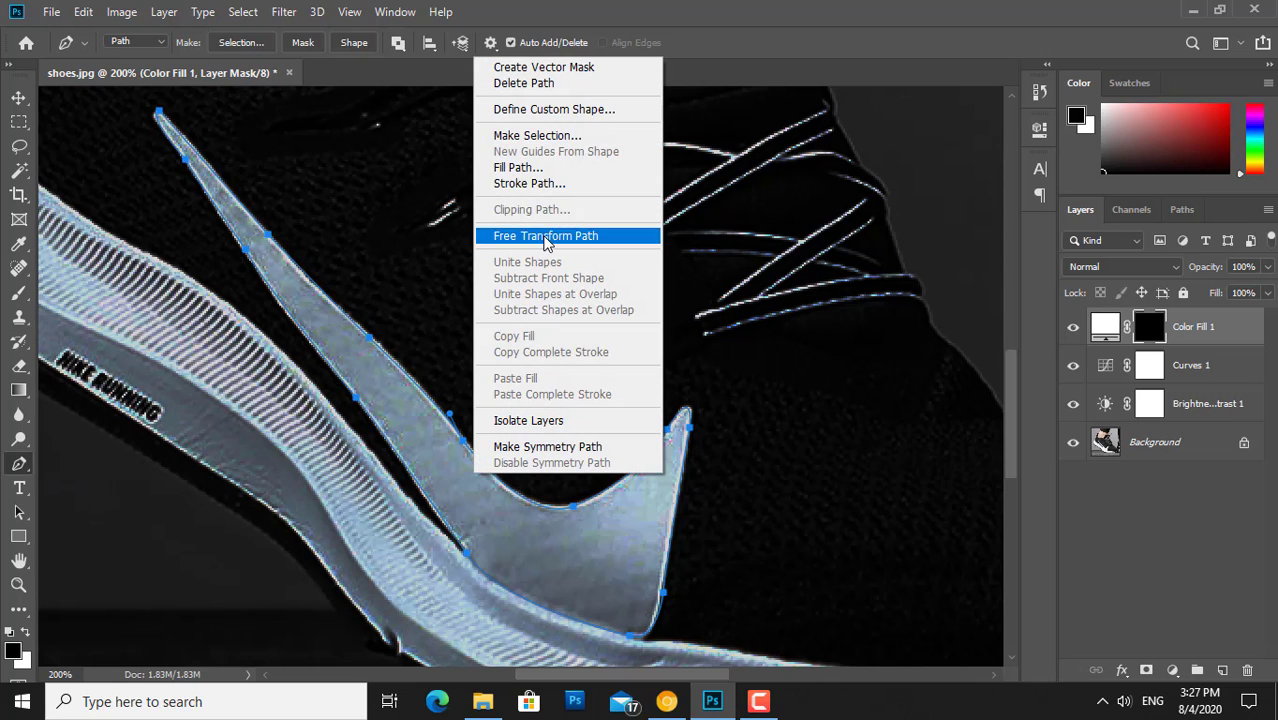
{"action": "left_click", "coordinate": [452, 478]}
{"action": "right_click", "coordinate": [466, 457]}
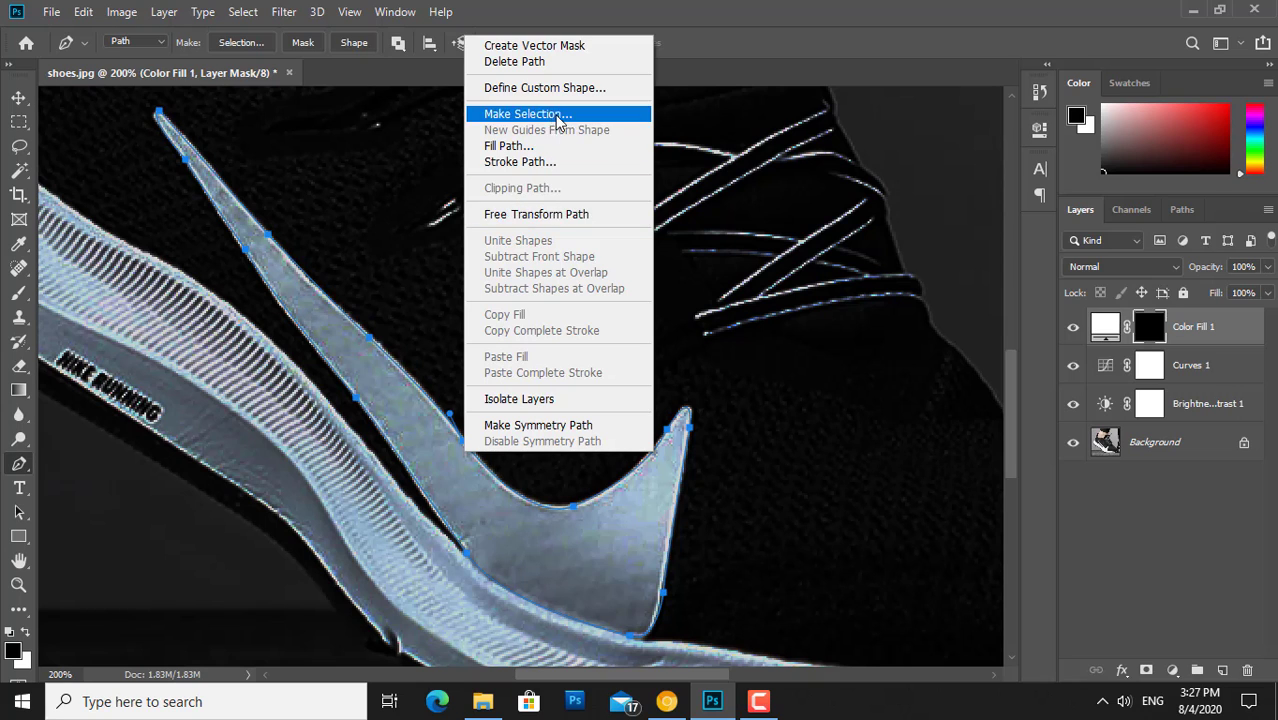
{"action": "left_click", "coordinate": [528, 114]}
{"action": "left_click", "coordinate": [733, 170]}
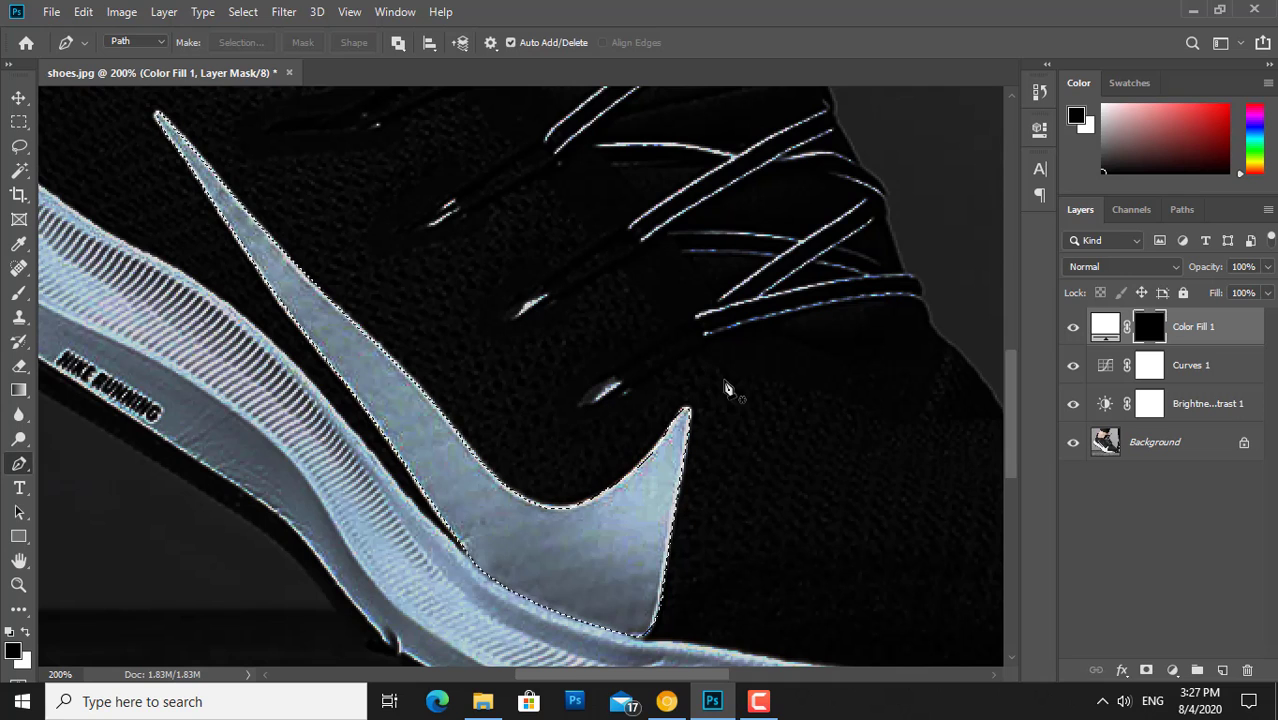
{"action": "key", "text": "ctrl+BackSpace"}
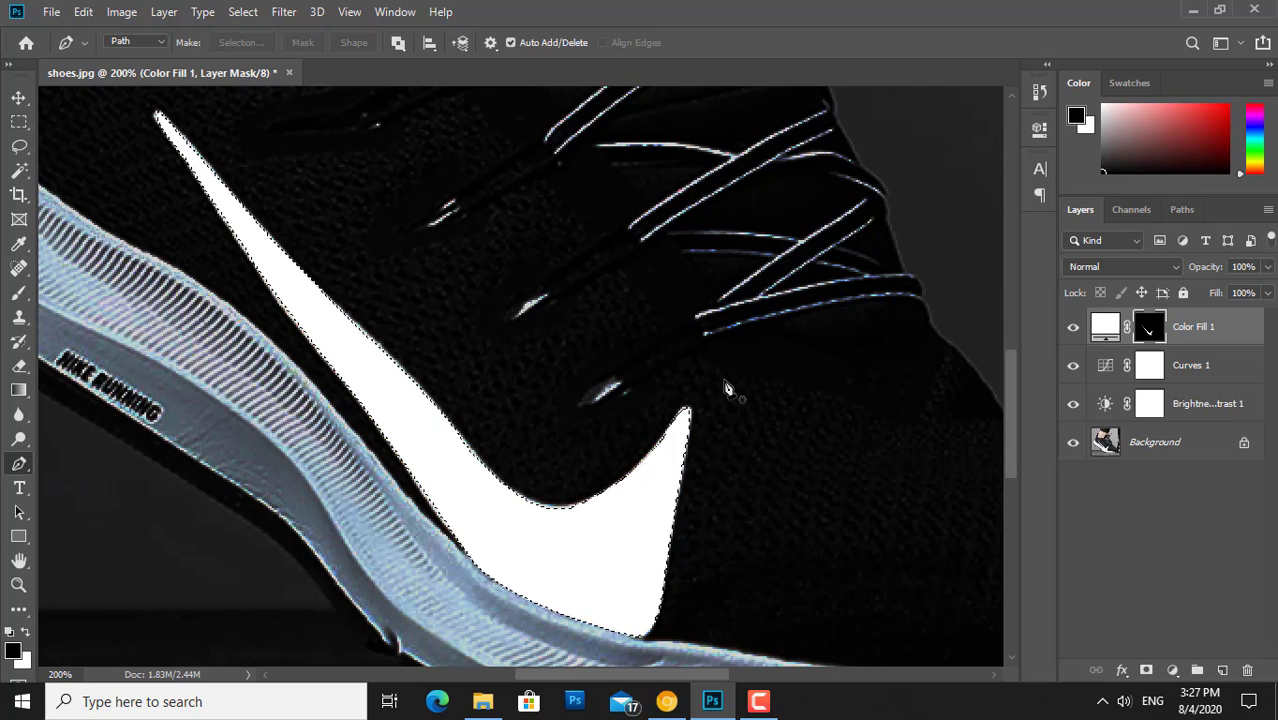
{"action": "key", "text": "v"}
{"action": "key", "text": "ctrl"}
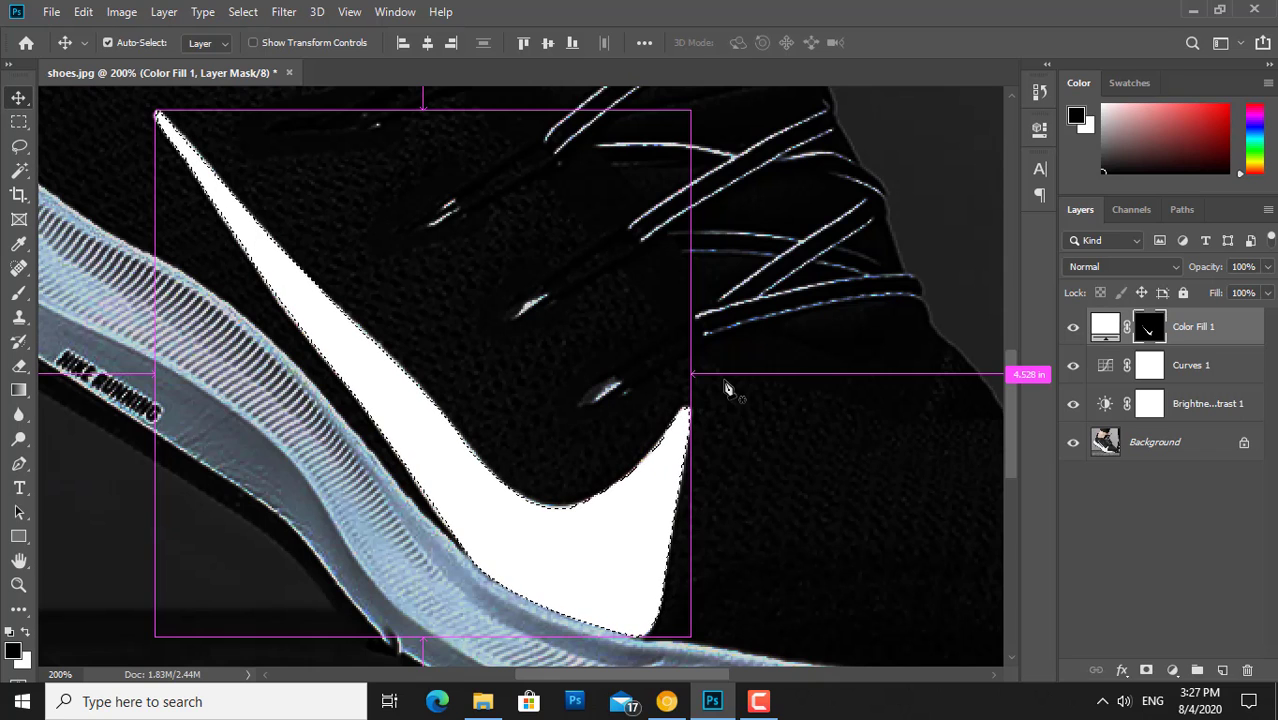
{"action": "key", "text": "ctrl+d"}
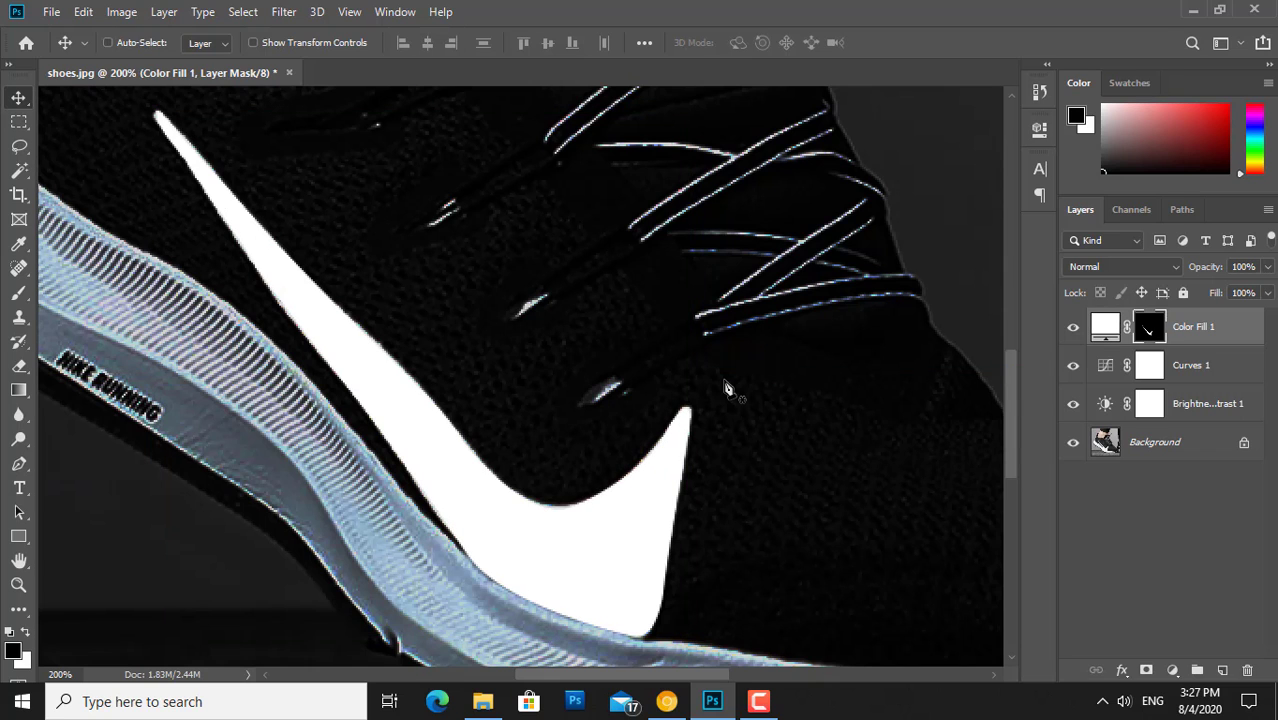
- Zoom out, pan to the second shoe, and zoom in on its swoosh
{"action": "mouse_move", "coordinate": [522, 443]}
{"action": "left_mouse_down"}
{"action": "mouse_move", "coordinate": [639, 337]}
{"action": "mouse_move", "coordinate": [636, 375]}
{"action": "mouse_move", "coordinate": [455, 368]}
{"action": "left_mouse_up"}
{"action": "key", "text": "ctrl+minus"}
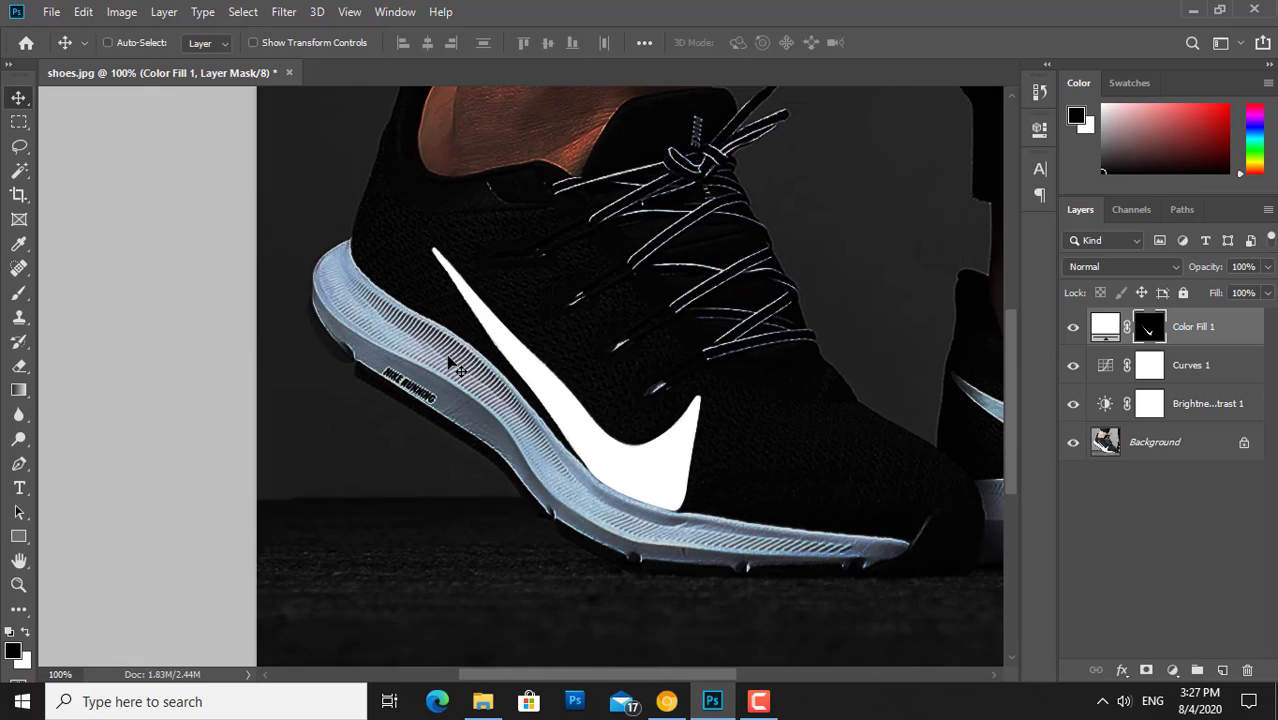
{"action": "left_click_drag", "start_coordinate": [507, 468], "coordinate": [390, 512]}
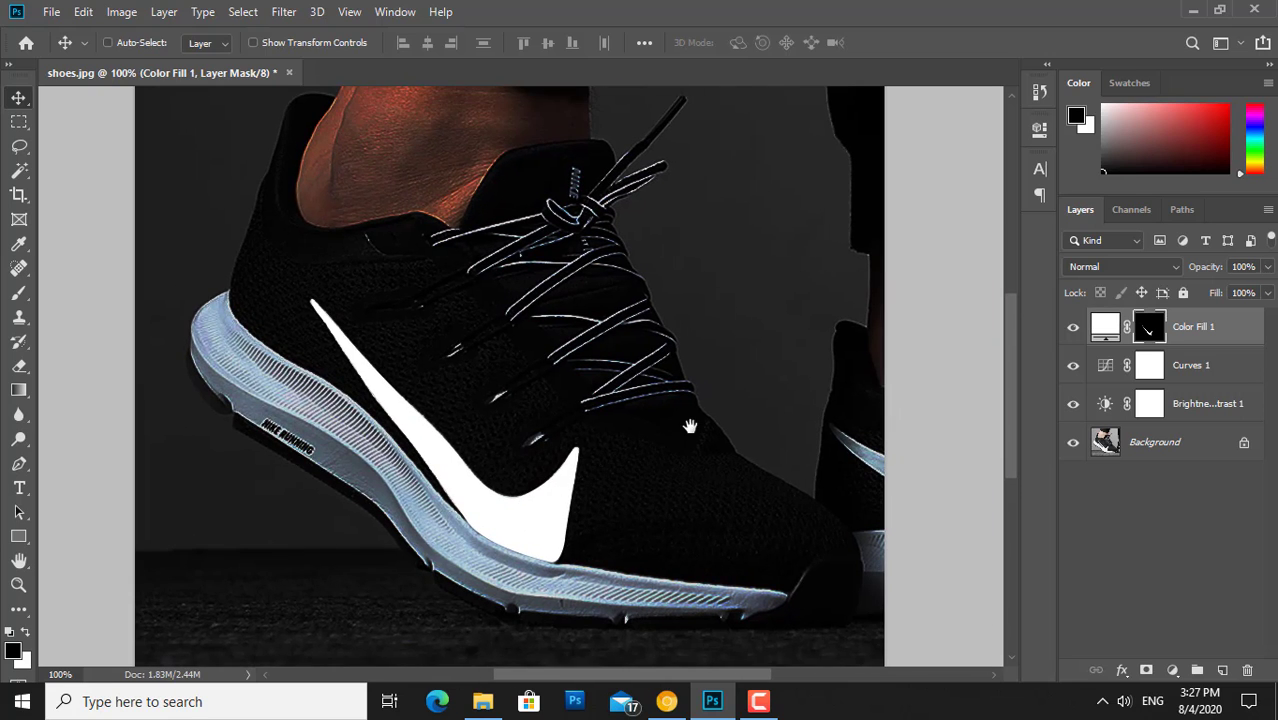
{"action": "mouse_move", "coordinate": [693, 422]}
{"action": "left_mouse_down"}
{"action": "mouse_move", "coordinate": [453, 431]}
{"action": "mouse_move", "coordinate": [468, 434]}
{"action": "left_mouse_up"}
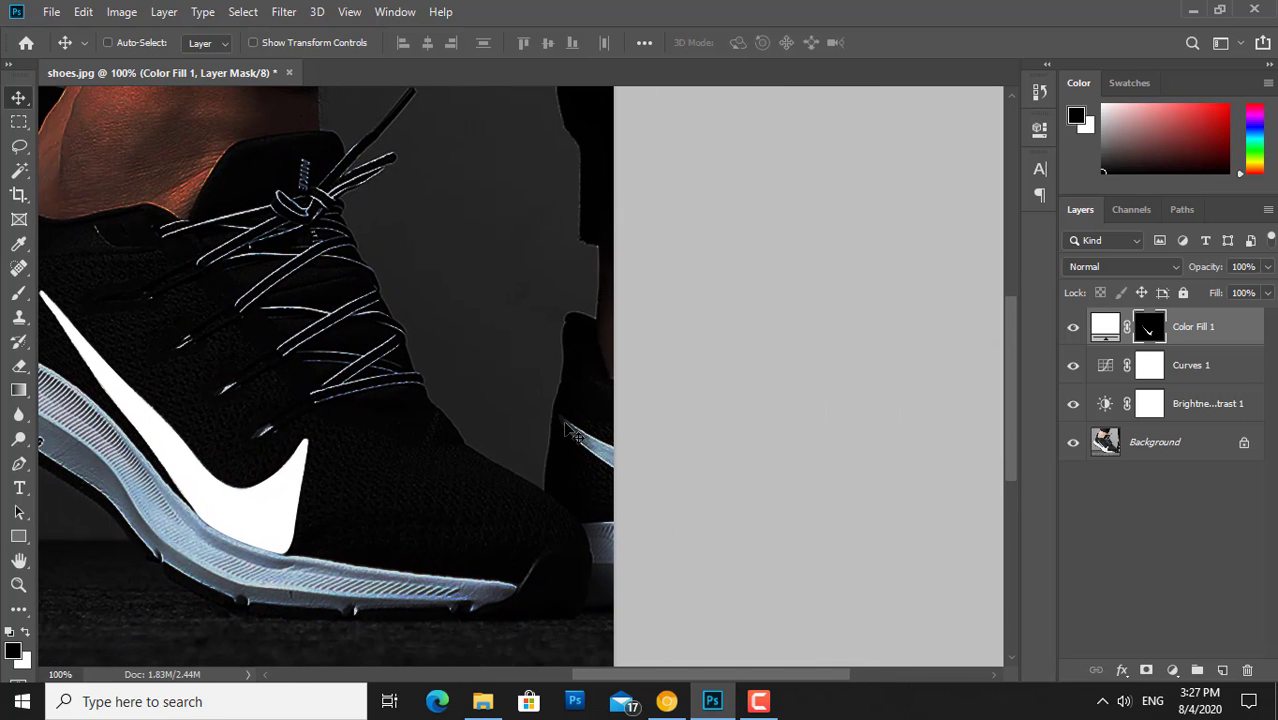
{"action": "key", "text": "ctrl+plus"}
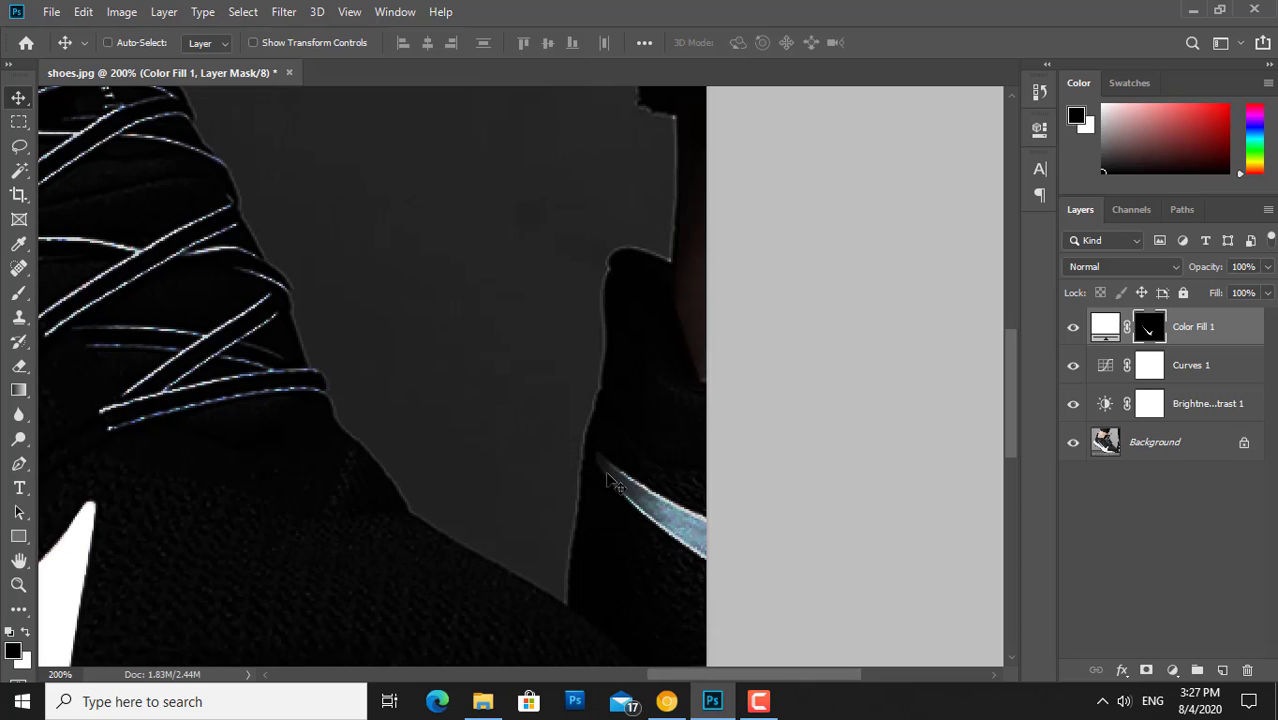
- Pen-trace a closed path around the back shoe's swoosh up to the image's right edge
{"action": "key", "text": "p"}
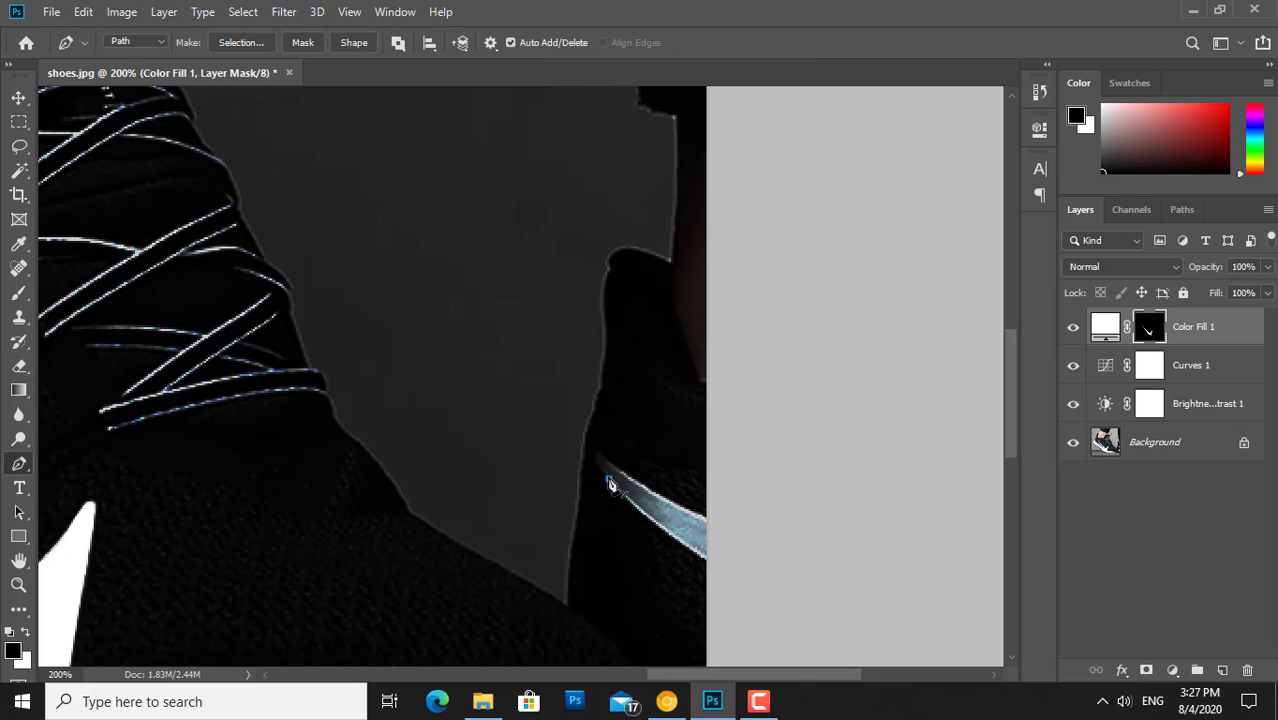
{"action": "left_click", "coordinate": [609, 478]}
{"action": "left_click_drag", "start_coordinate": [638, 479], "coordinate": [645, 490]}
{"action": "left_click_drag", "start_coordinate": [708, 520], "coordinate": [737, 524]}
{"action": "left_click", "coordinate": [709, 520], "text": "alt"}
{"action": "left_click", "coordinate": [710, 565]}
{"action": "left_click_drag", "start_coordinate": [597, 458], "coordinate": [600, 462]}
- Convert the back swoosh path to an unfeathered selection, fill it white on the mask, deselect
{"action": "right_click", "coordinate": [634, 488]}
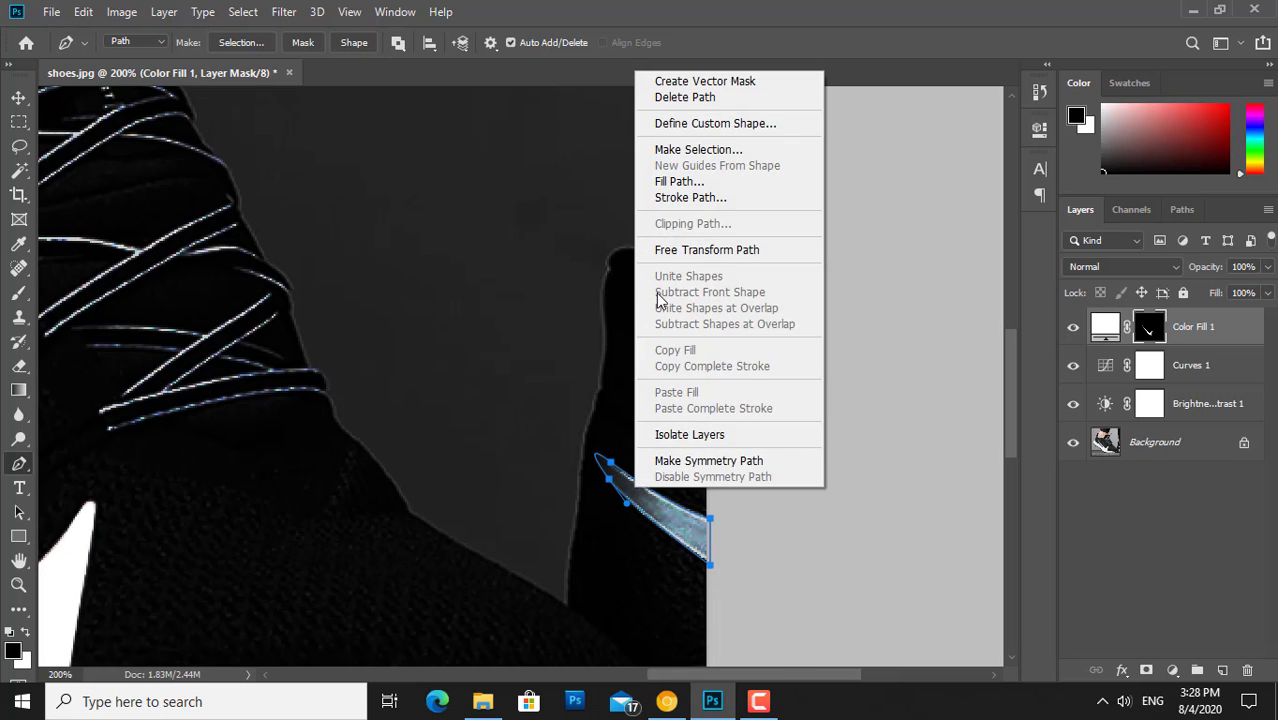
{"action": "left_click", "coordinate": [698, 149]}
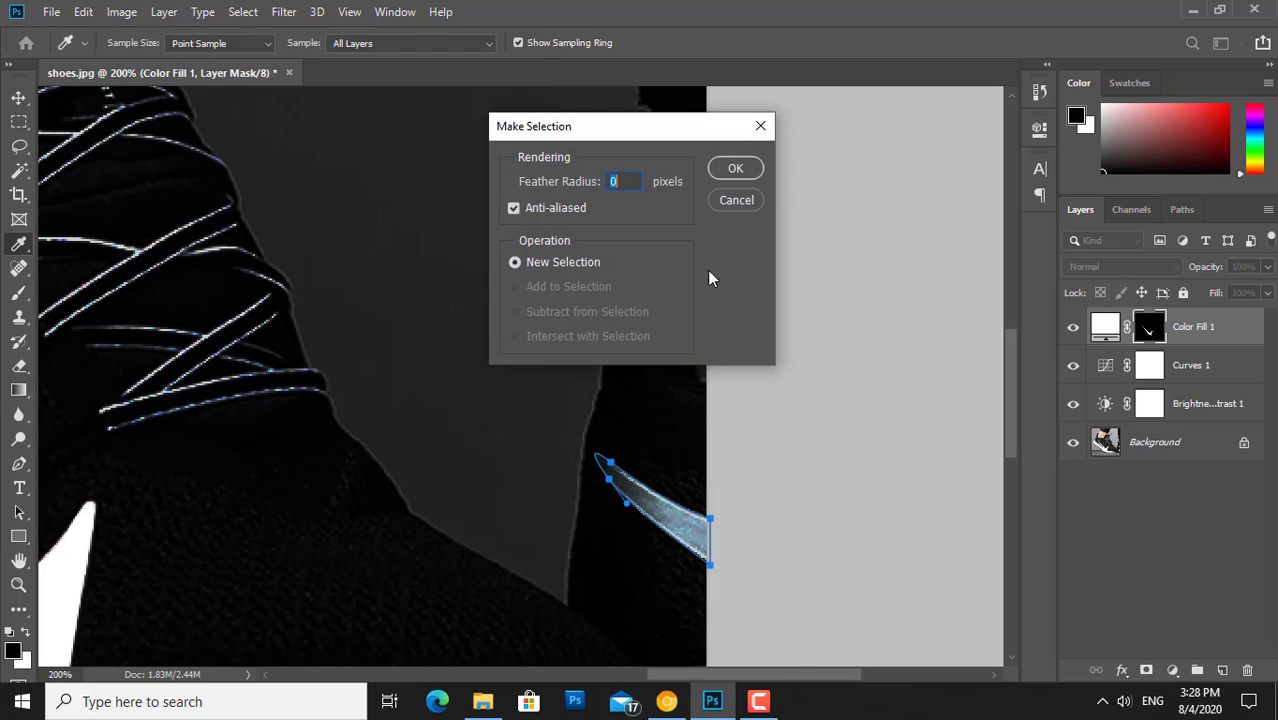
{"action": "left_click", "coordinate": [726, 174]}
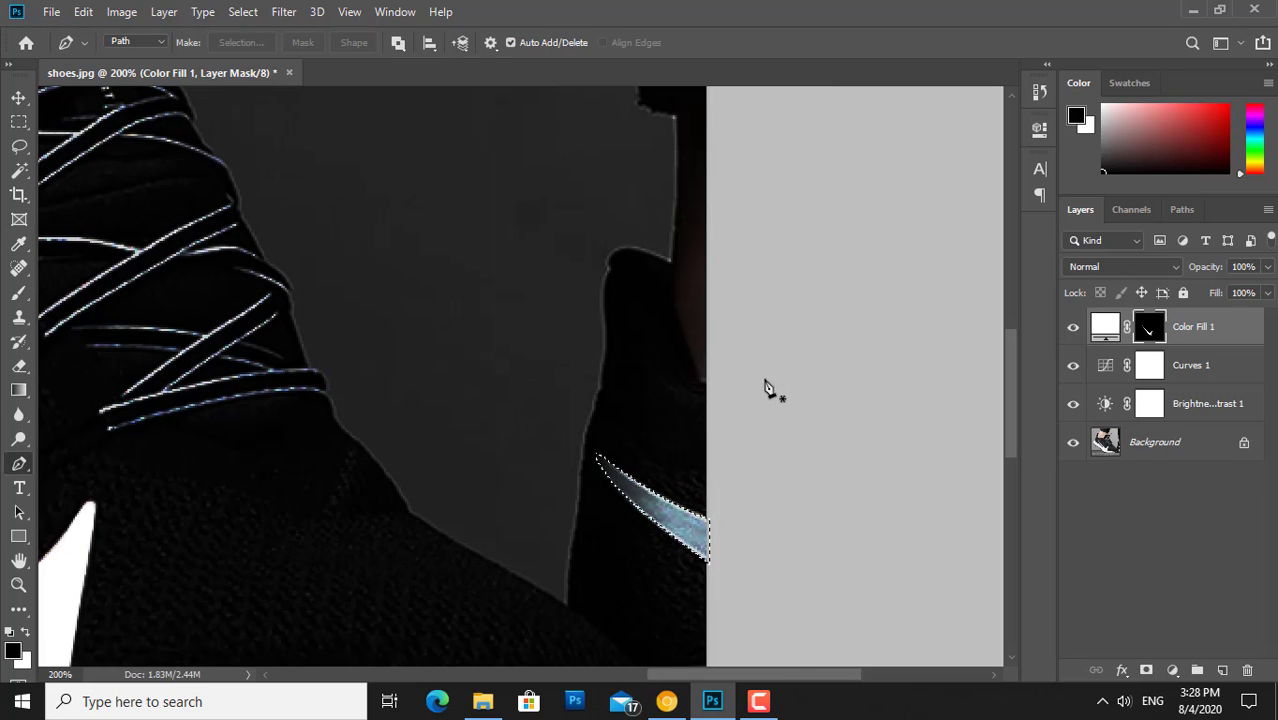
{"action": "key", "text": "ctrl+BackSpace"}
{"action": "key", "text": "v"}
{"action": "key", "text": "ctrl+d"}
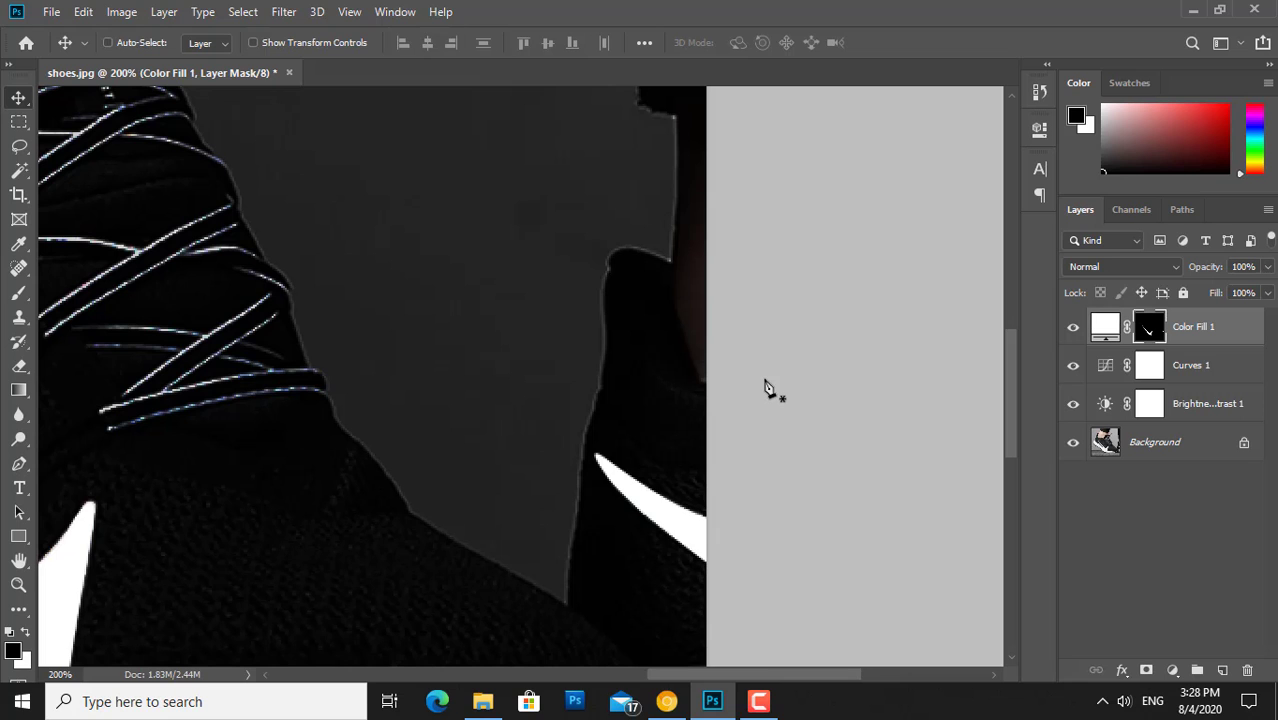
- Zoom out and recentre the whole shoe in view
{"action": "key", "text": "ctrl+minus"}
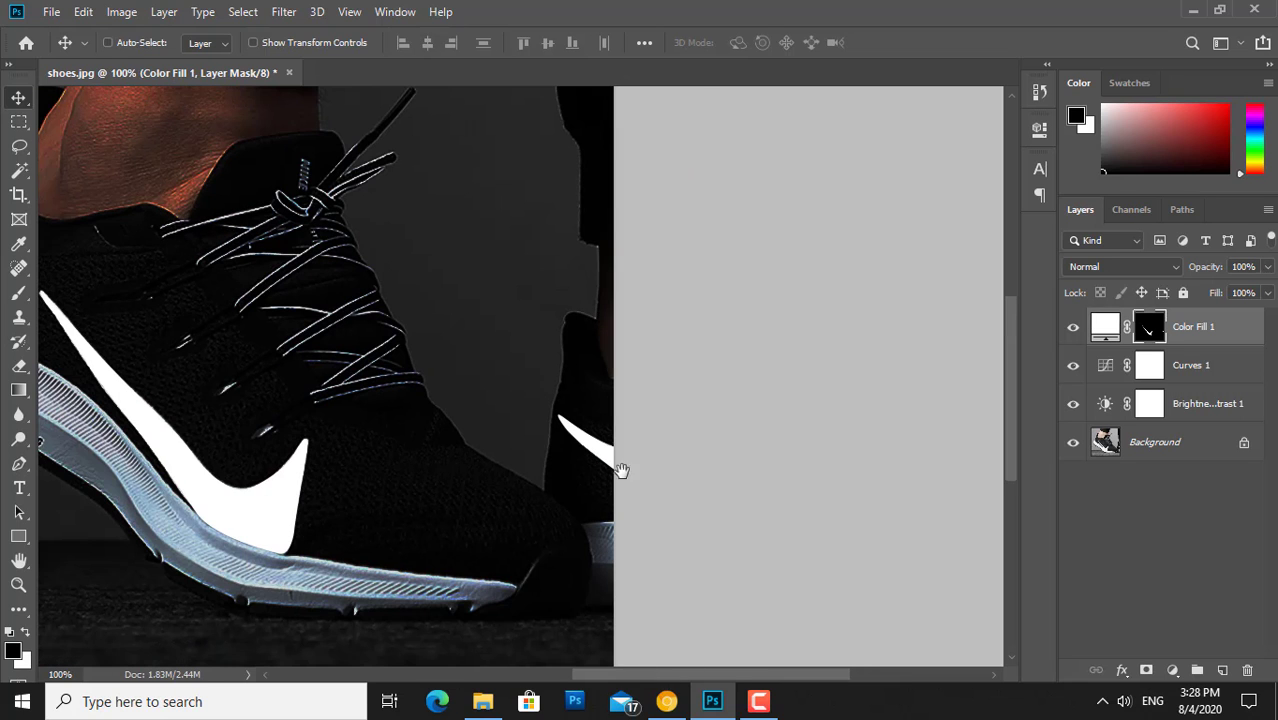
{"action": "mouse_move", "coordinate": [470, 416]}
{"action": "left_mouse_down"}
{"action": "mouse_move", "coordinate": [742, 437]}
{"action": "mouse_move", "coordinate": [758, 452]}
{"action": "left_mouse_up"}
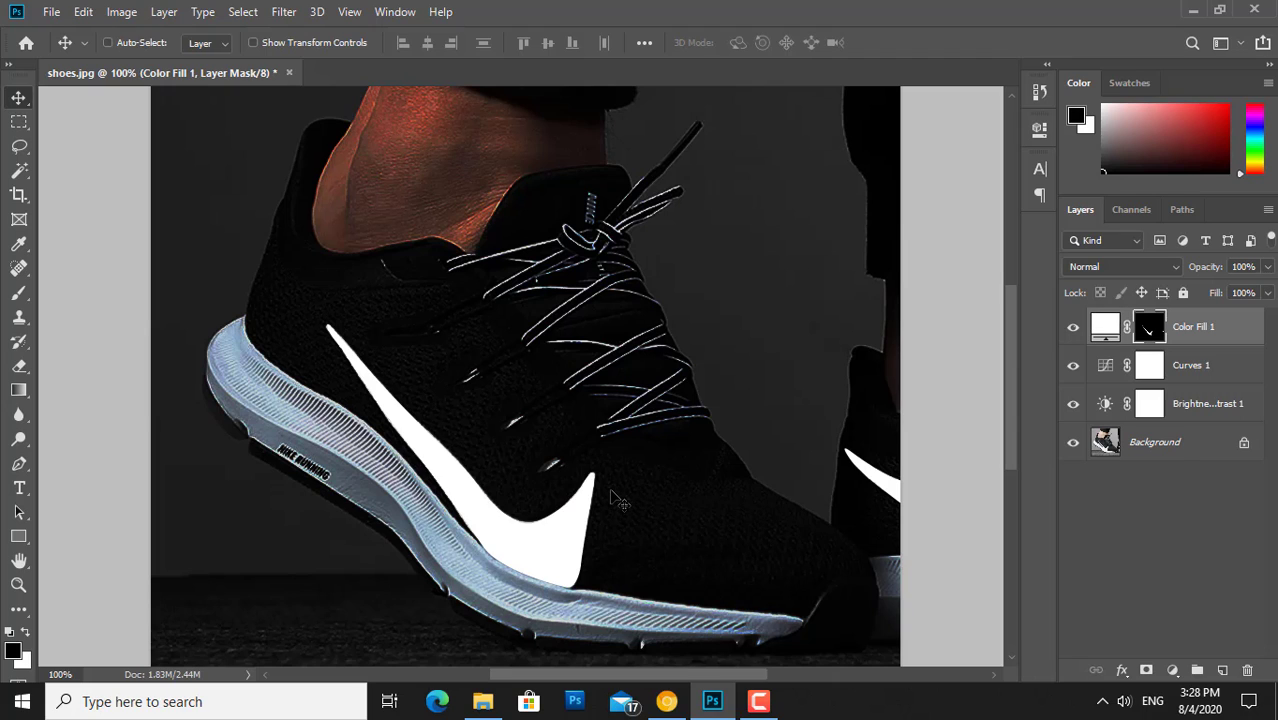
{"action": "key", "text": "p"}
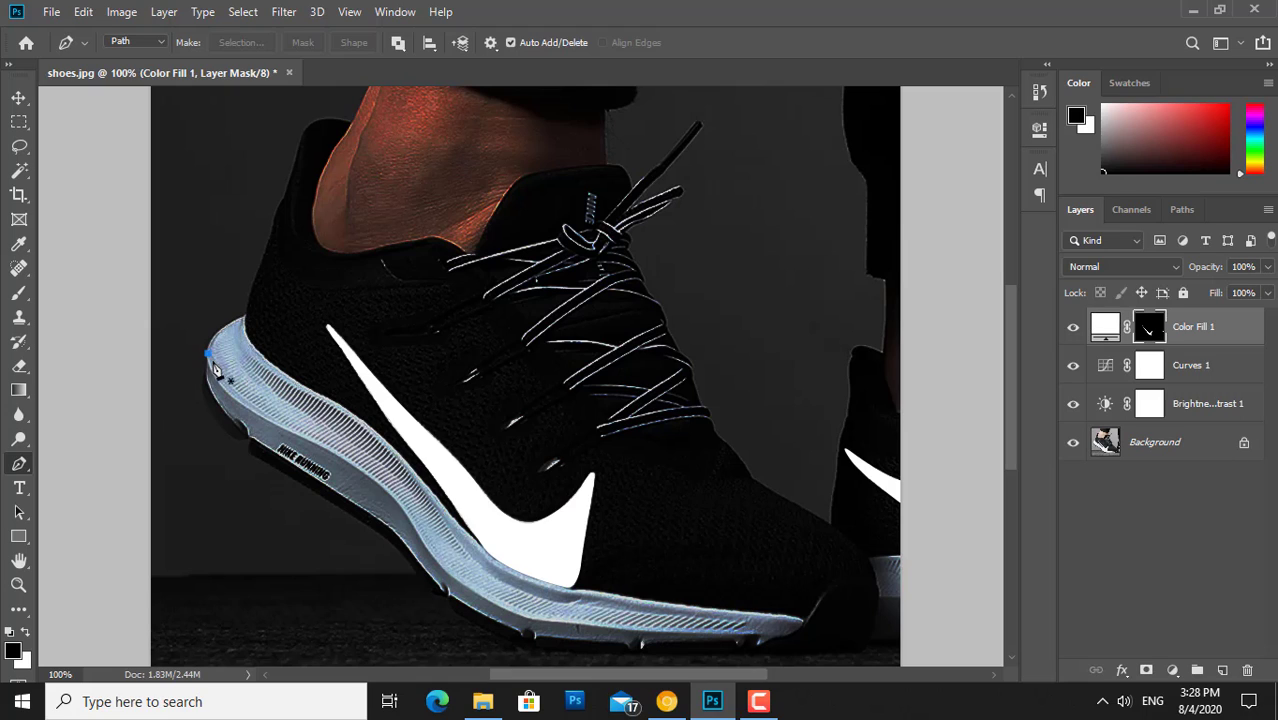
- Pen-trace the front sole's lower band from the heel edge along the bottom to the toe
{"action": "left_click", "coordinate": [207, 353]}
{"action": "left_click_drag", "start_coordinate": [207, 403], "coordinate": [402, 475]}
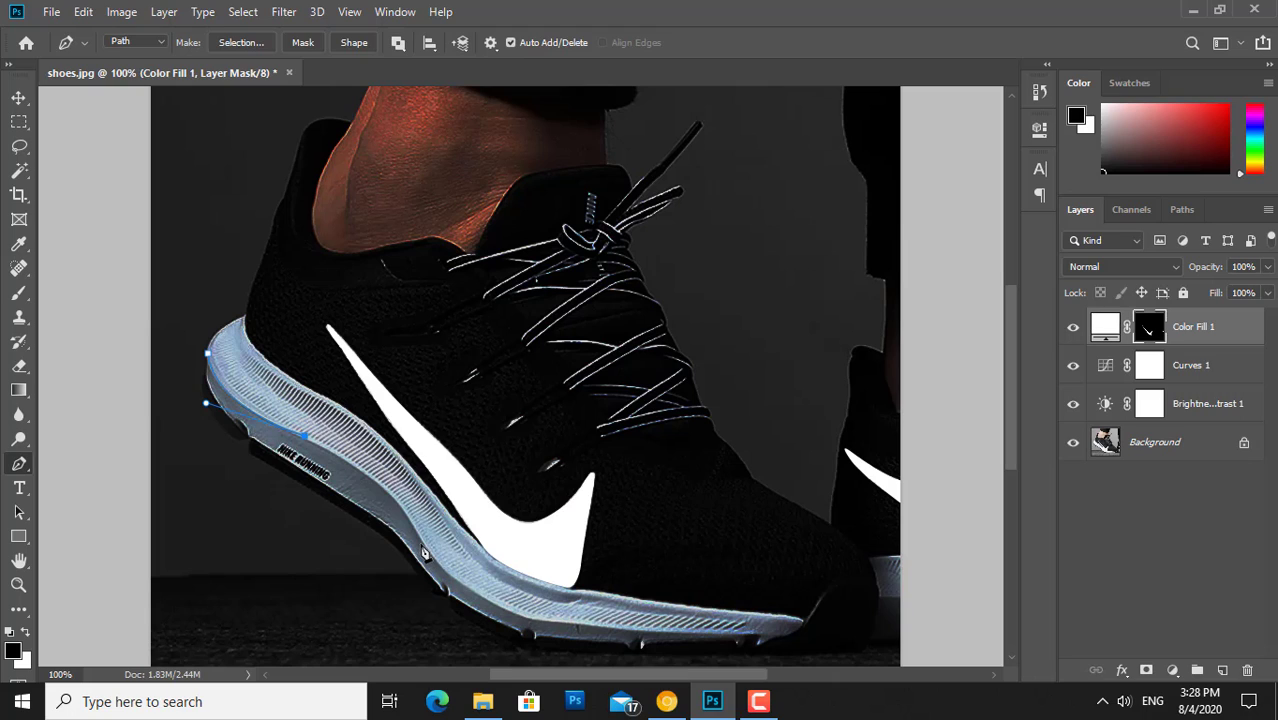
{"action": "left_click_drag", "start_coordinate": [426, 560], "coordinate": [428, 581]}
{"action": "left_click", "coordinate": [420, 539], "text": "alt"}
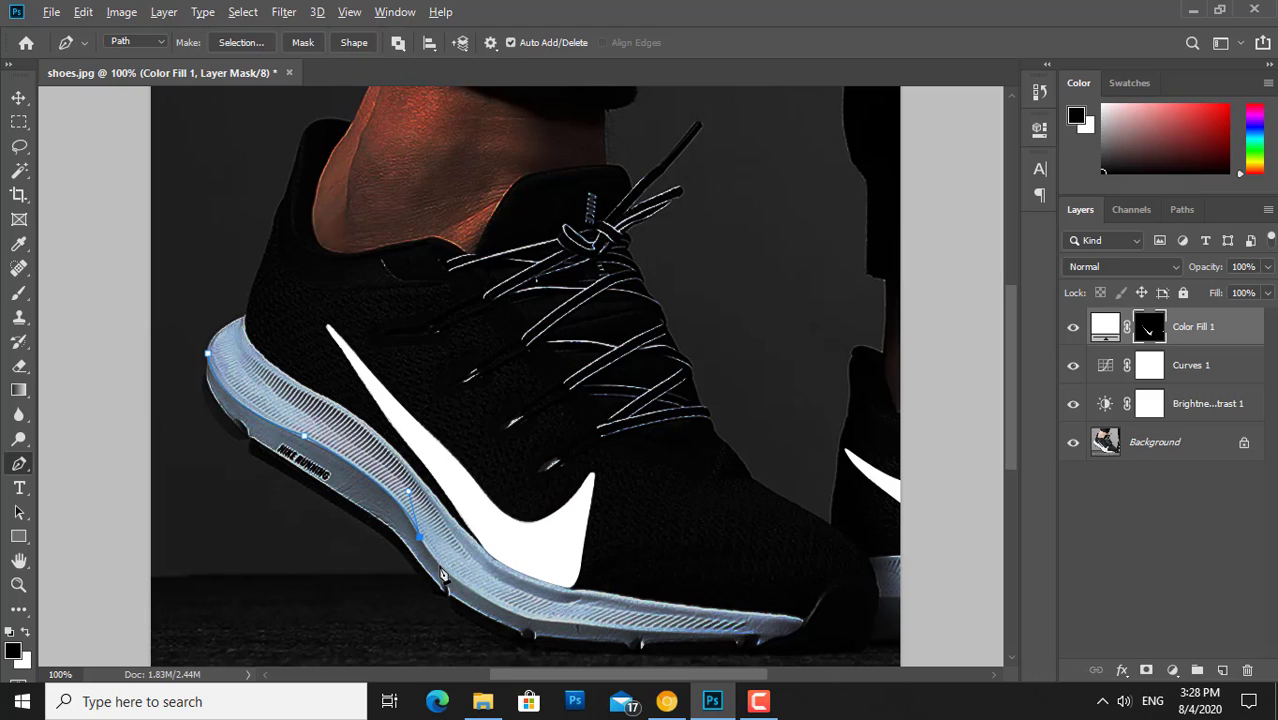
{"action": "left_click_drag", "start_coordinate": [537, 621], "coordinate": [618, 637]}
{"action": "left_click", "coordinate": [538, 621], "text": "alt"}
{"action": "left_click_drag", "start_coordinate": [719, 641], "coordinate": [757, 631]}
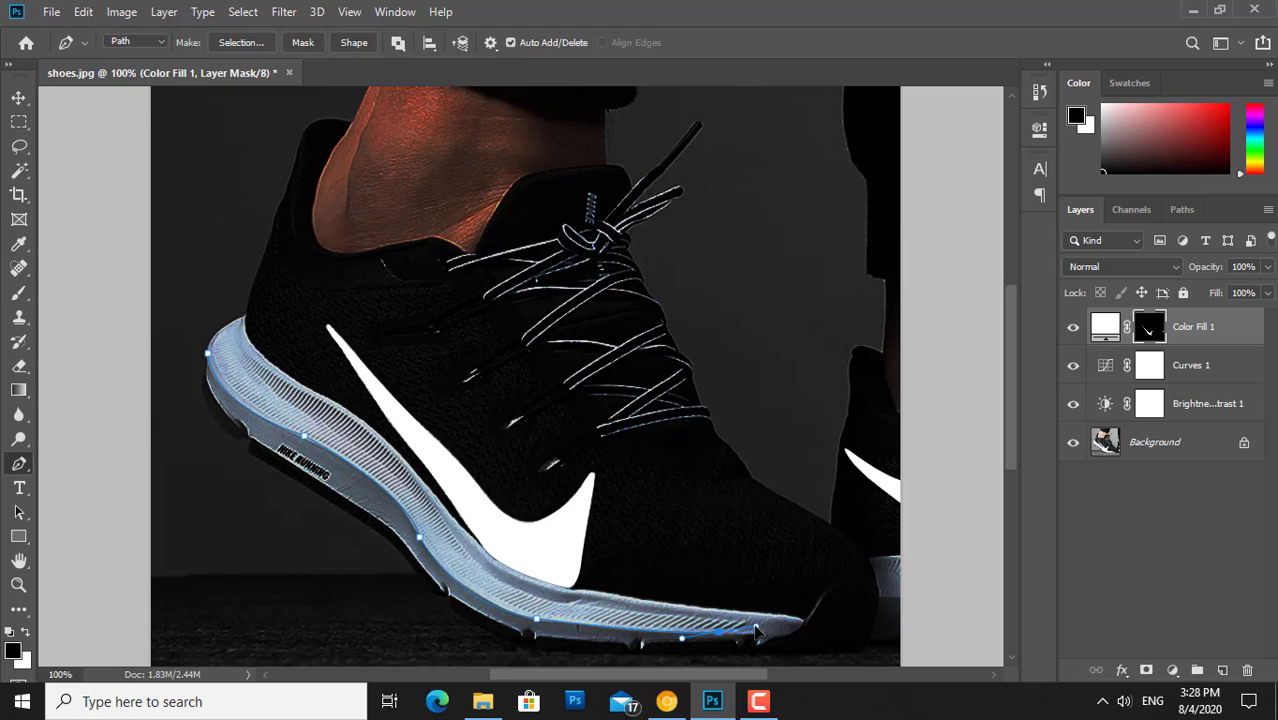
{"action": "left_click", "coordinate": [721, 635], "text": "alt"}
{"action": "mouse_move", "coordinate": [757, 641]}
{"action": "left_mouse_down"}
{"action": "mouse_move", "coordinate": [752, 660]}
{"action": "mouse_move", "coordinate": [640, 646]}
{"action": "mouse_move", "coordinate": [652, 651]}
{"action": "left_mouse_up"}
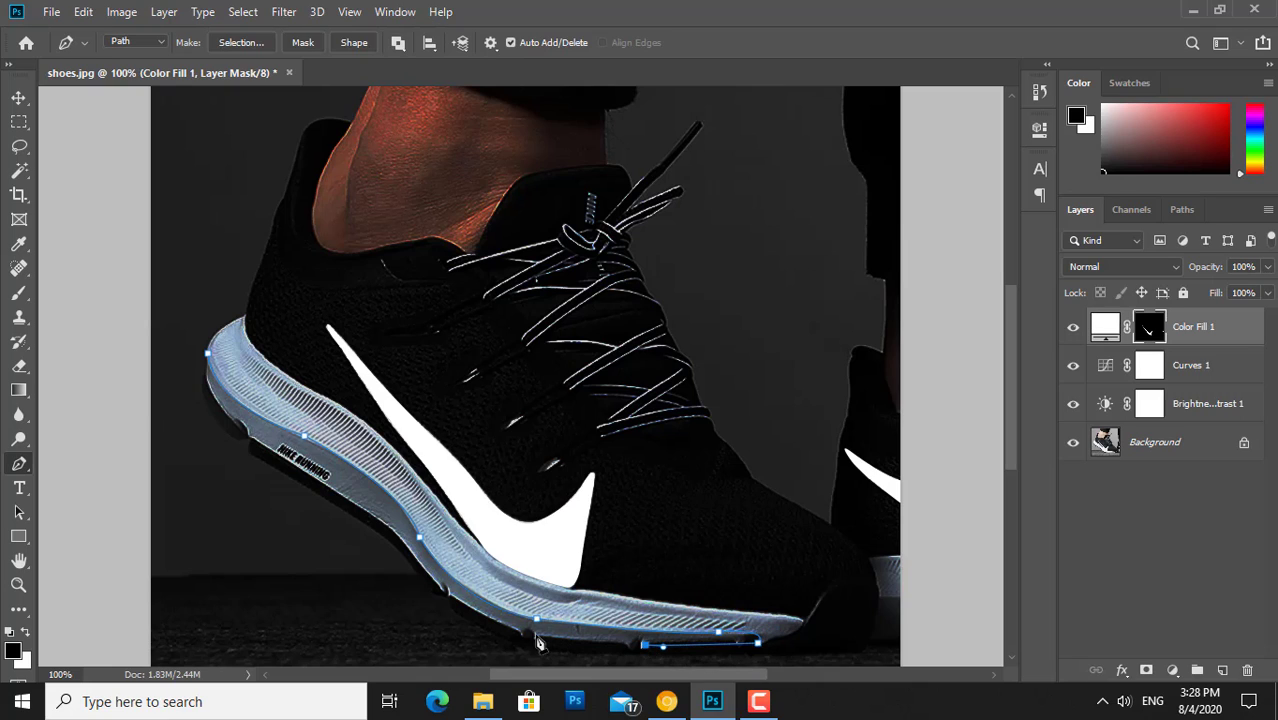
- Trace back along the sole's upper stripe to the heel and close the path
{"action": "left_click_drag", "start_coordinate": [536, 634], "coordinate": [552, 640]}
{"action": "left_click_drag", "start_coordinate": [422, 564], "coordinate": [380, 517]}
{"action": "left_click_drag", "start_coordinate": [349, 500], "coordinate": [308, 485]}
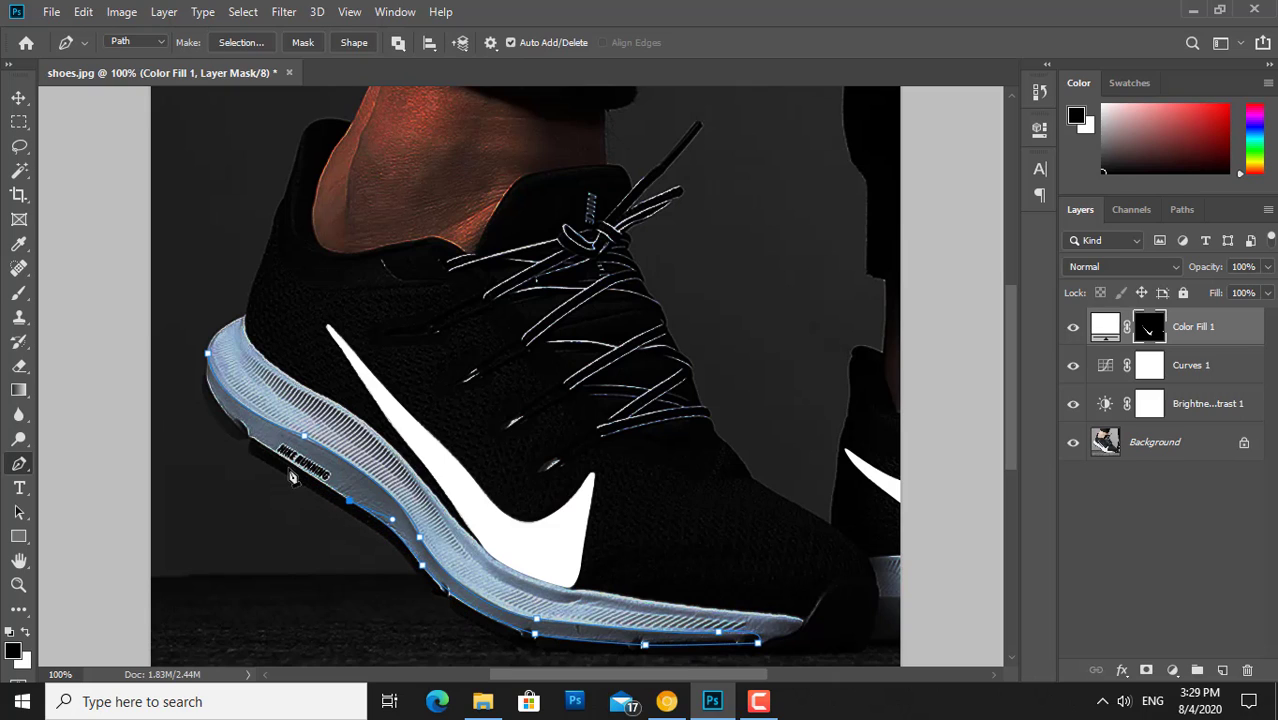
{"action": "left_click", "coordinate": [250, 441]}
{"action": "left_click", "coordinate": [246, 444]}
{"action": "left_click_drag", "start_coordinate": [207, 353], "coordinate": [216, 334]}
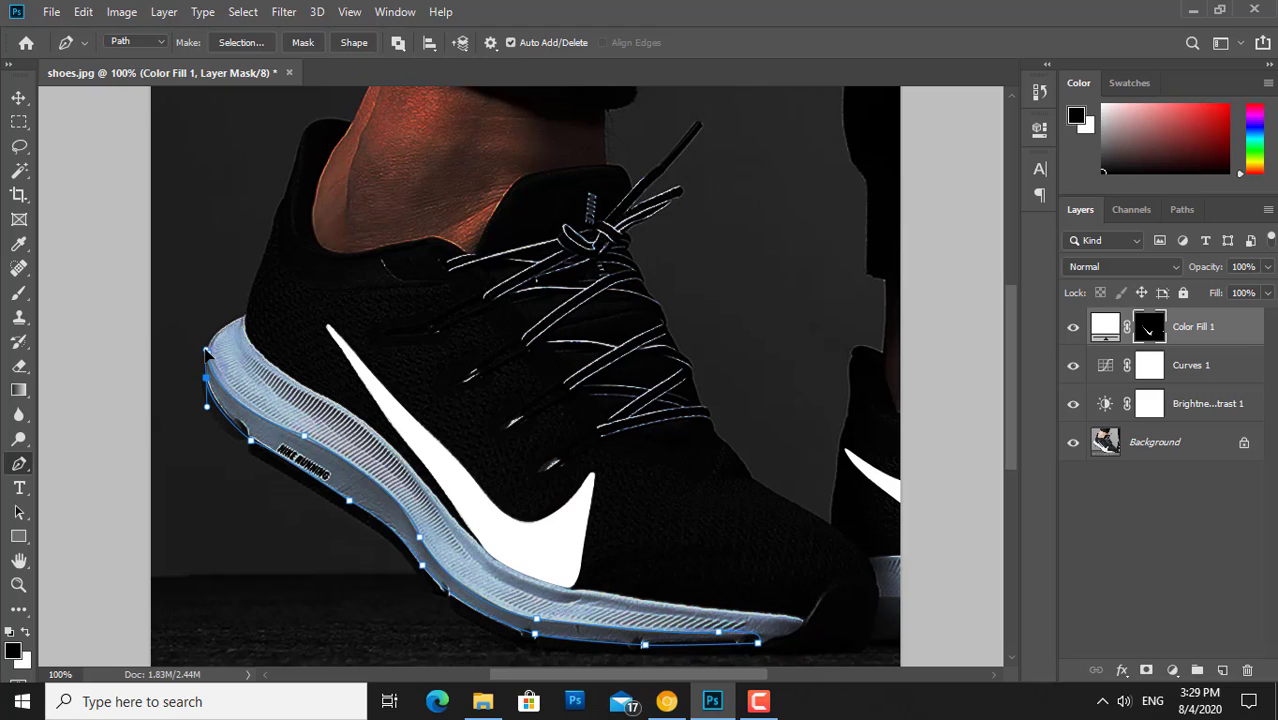
{"action": "left_click", "coordinate": [208, 355]}
- Turn the sole path into an unfeathered selection, fill it white on the mask, and deselect
{"action": "right_click", "coordinate": [278, 447]}
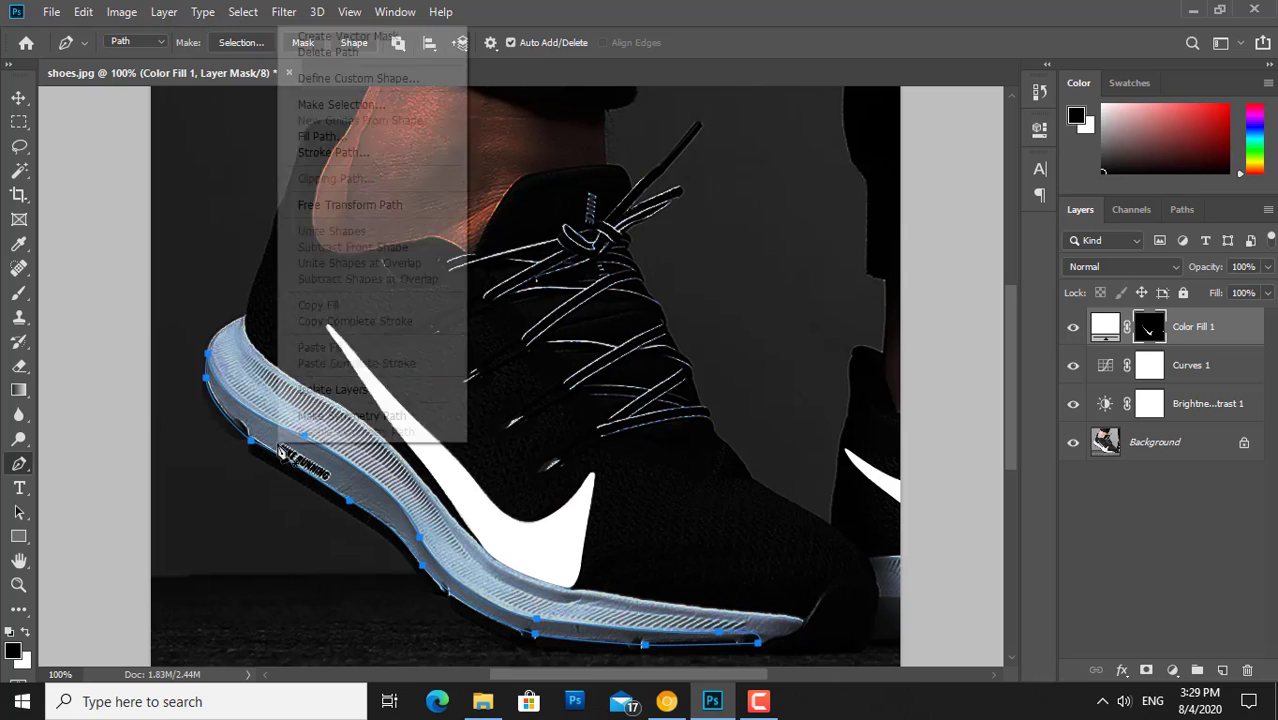
{"action": "left_click", "coordinate": [345, 105]}
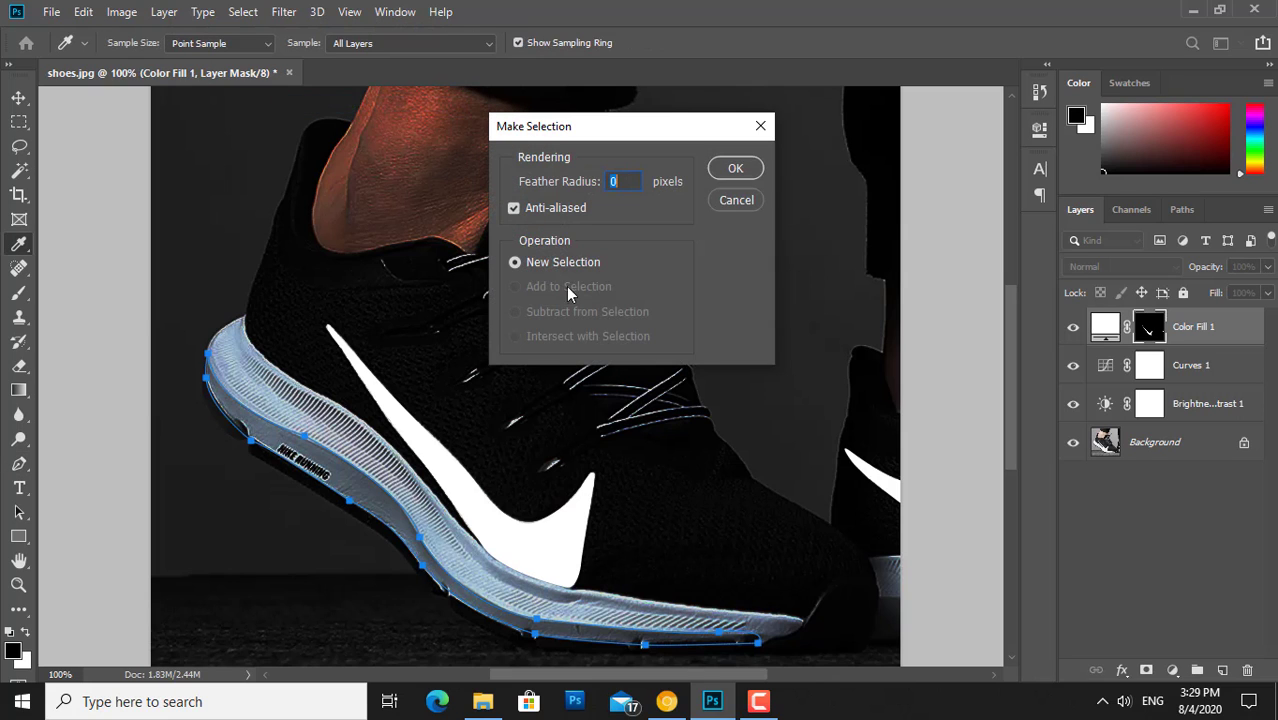
{"action": "left_click", "coordinate": [736, 167]}
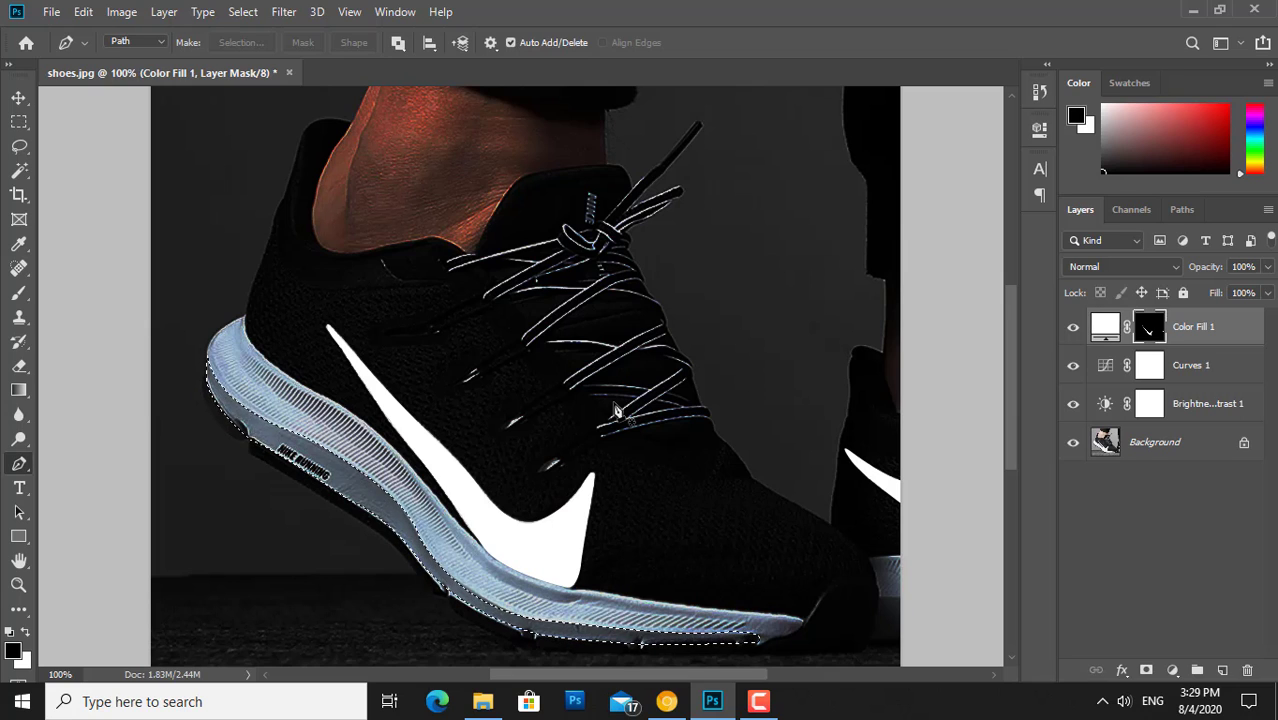
{"action": "key", "text": "ctrl+BackSpace"}
{"action": "key", "text": "v"}
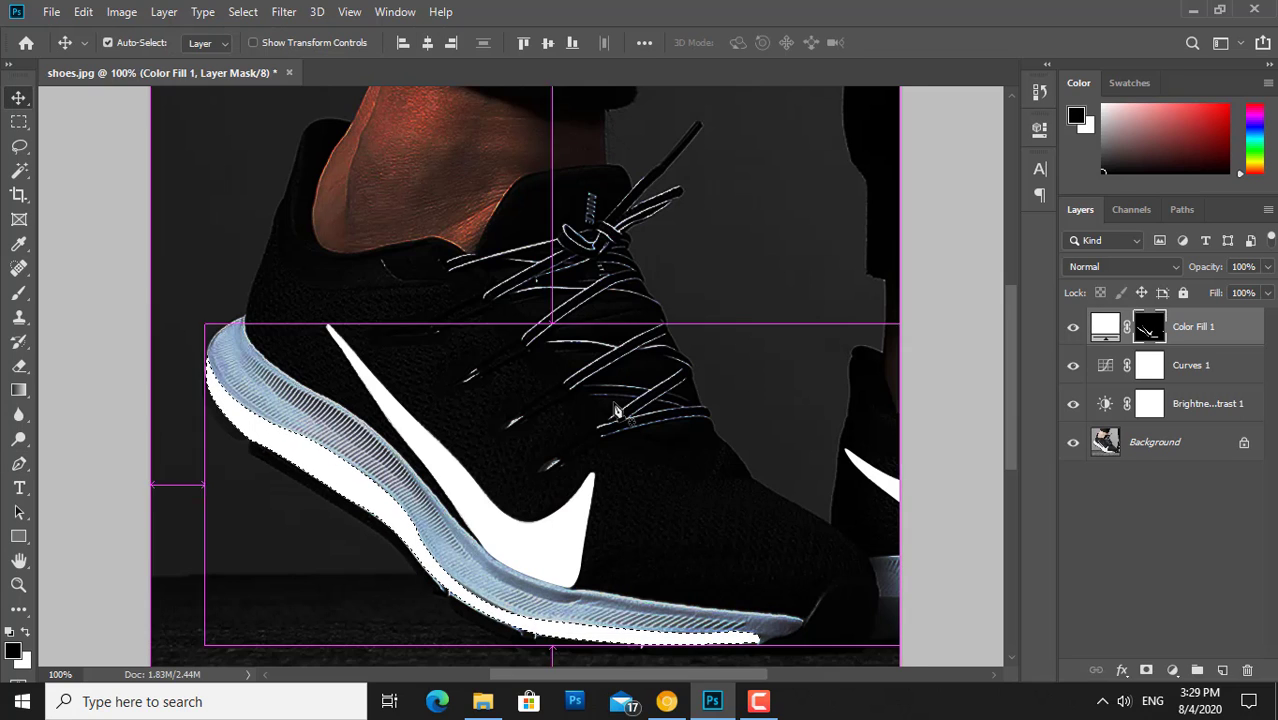
{"action": "key", "text": "ctrl+d"}
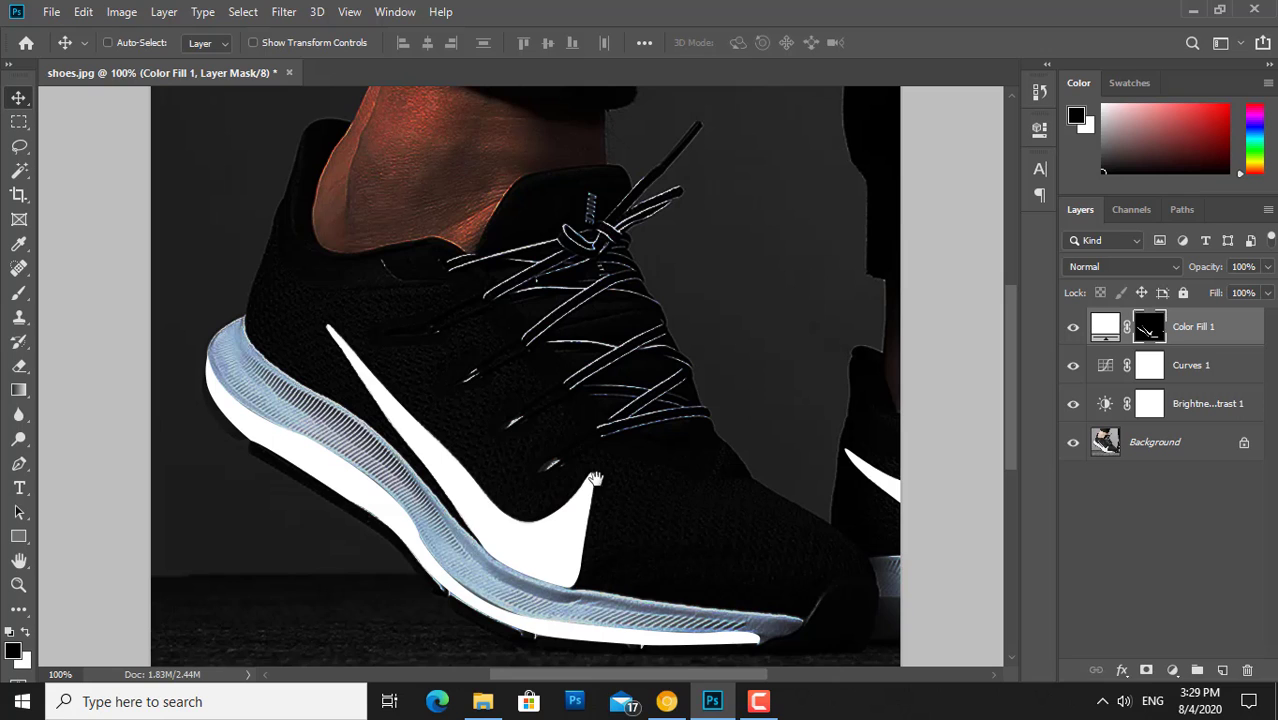
{"action": "left_click_drag", "start_coordinate": [568, 426], "coordinate": [600, 402]}
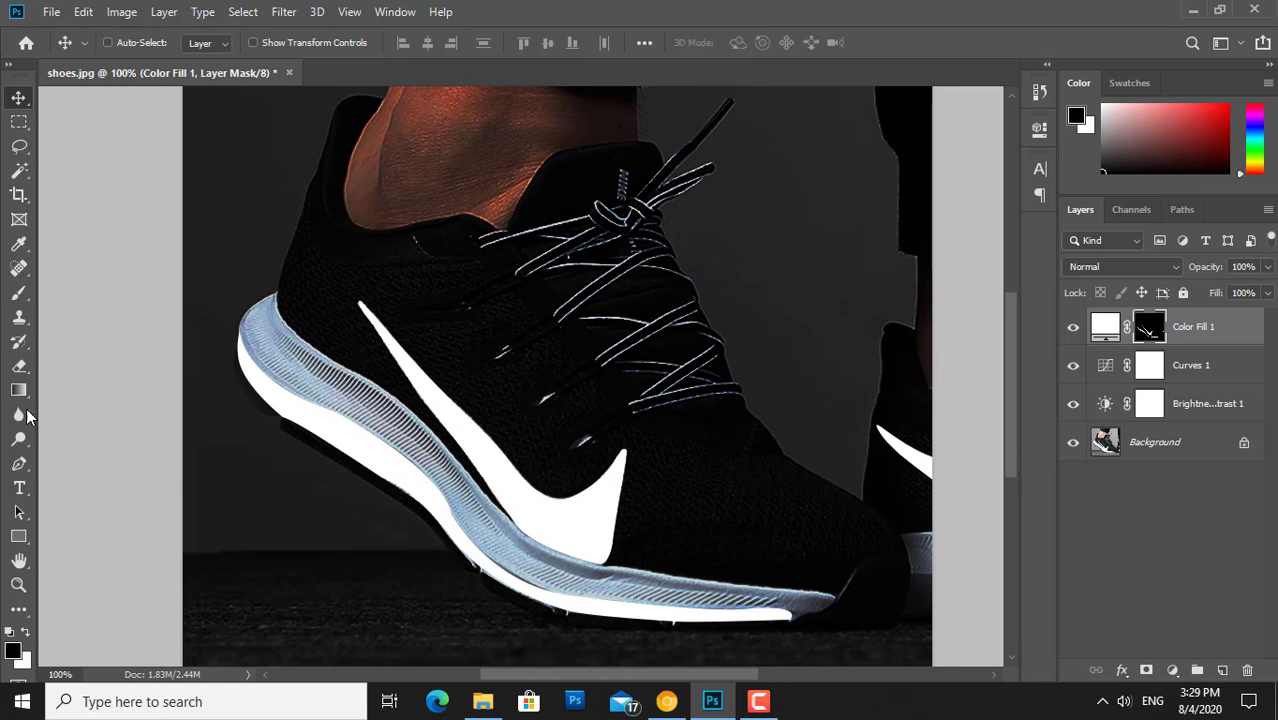
- Soften the white sole and swoosh edges on the Color Fill 1 mask with a size-45 Blur Tool brush
{"action": "left_click", "coordinate": [19, 414]}
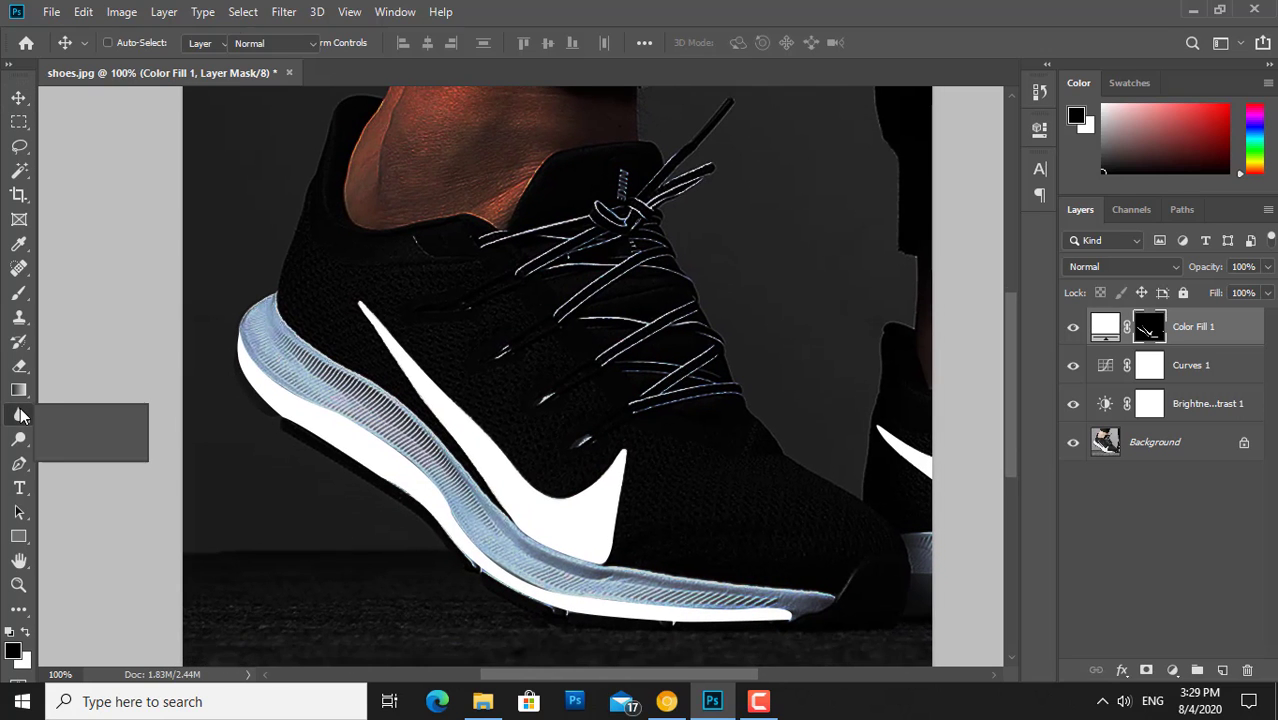
{"action": "left_click", "coordinate": [254, 421]}
{"action": "key", "text": "bracketright"}
{"action": "key", "text": "bracketright"}
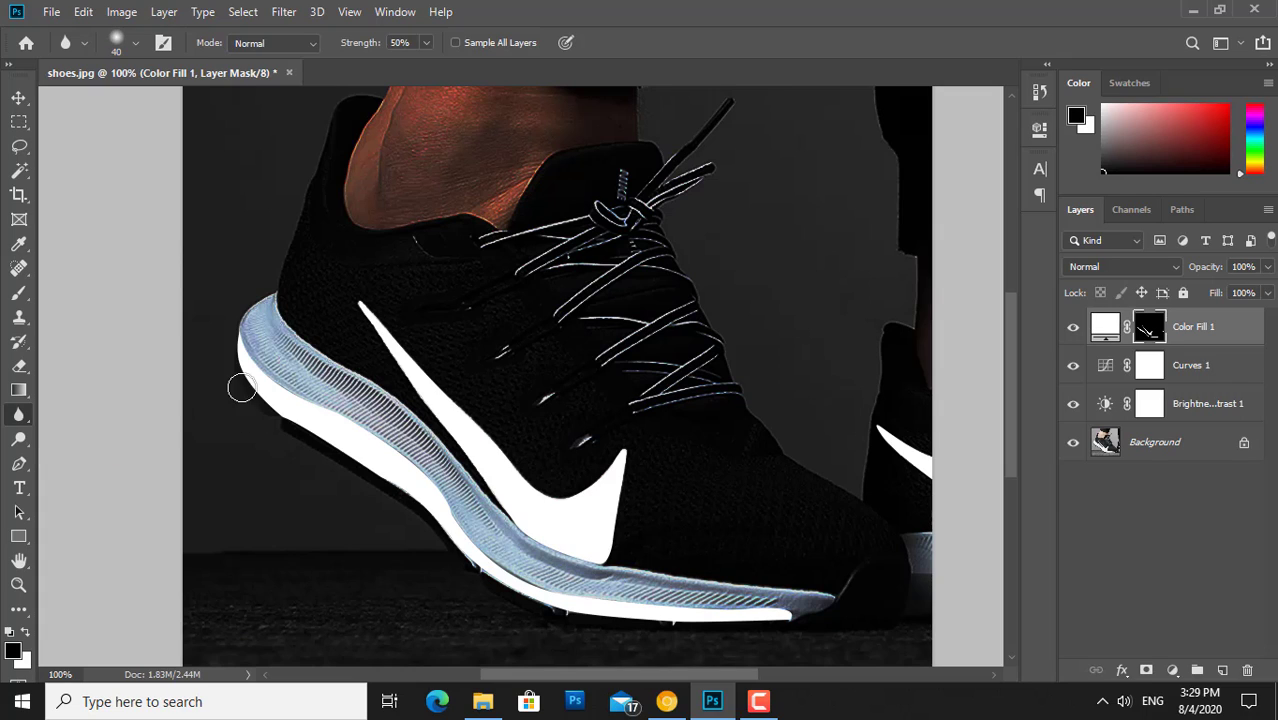
{"action": "mouse_move", "coordinate": [245, 380]}
{"action": "left_mouse_down"}
{"action": "mouse_move", "coordinate": [251, 368]}
{"action": "mouse_move", "coordinate": [292, 411]}
{"action": "mouse_move", "coordinate": [394, 467]}
{"action": "mouse_move", "coordinate": [354, 428]}
{"action": "mouse_move", "coordinate": [483, 557]}
{"action": "mouse_move", "coordinate": [608, 599]}
{"action": "mouse_move", "coordinate": [788, 610]}
{"action": "mouse_move", "coordinate": [718, 598]}
{"action": "left_mouse_up"}
{"action": "mouse_move", "coordinate": [620, 455]}
{"action": "left_mouse_down"}
{"action": "mouse_move", "coordinate": [583, 512]}
{"action": "mouse_move", "coordinate": [516, 508]}
{"action": "mouse_move", "coordinate": [565, 496]}
{"action": "mouse_move", "coordinate": [371, 307]}
{"action": "mouse_move", "coordinate": [551, 551]}
{"action": "mouse_move", "coordinate": [628, 498]}
{"action": "mouse_move", "coordinate": [587, 510]}
{"action": "mouse_move", "coordinate": [607, 508]}
{"action": "mouse_move", "coordinate": [611, 481]}
{"action": "mouse_move", "coordinate": [562, 498]}
{"action": "mouse_move", "coordinate": [412, 338]}
{"action": "mouse_move", "coordinate": [432, 398]}
{"action": "mouse_move", "coordinate": [568, 505]}
{"action": "mouse_move", "coordinate": [608, 514]}
{"action": "mouse_move", "coordinate": [611, 484]}
{"action": "left_mouse_up"}
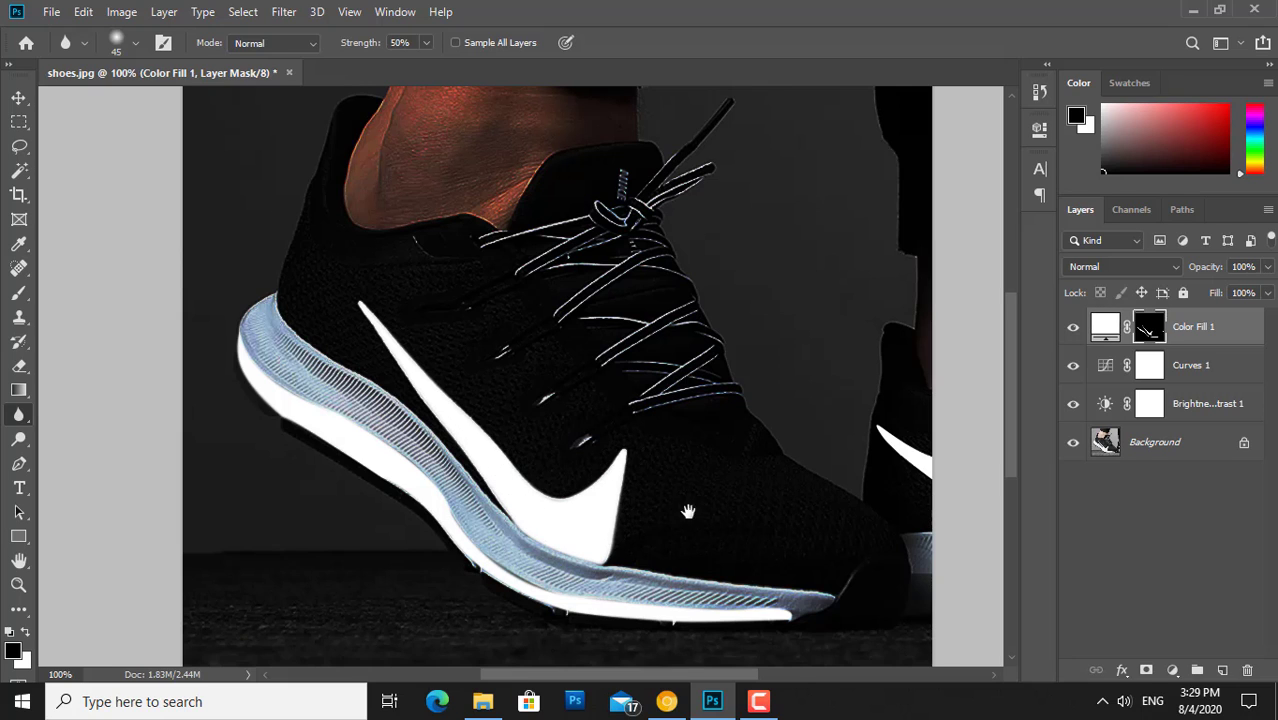
{"action": "left_click_drag", "start_coordinate": [688, 512], "coordinate": [562, 520]}
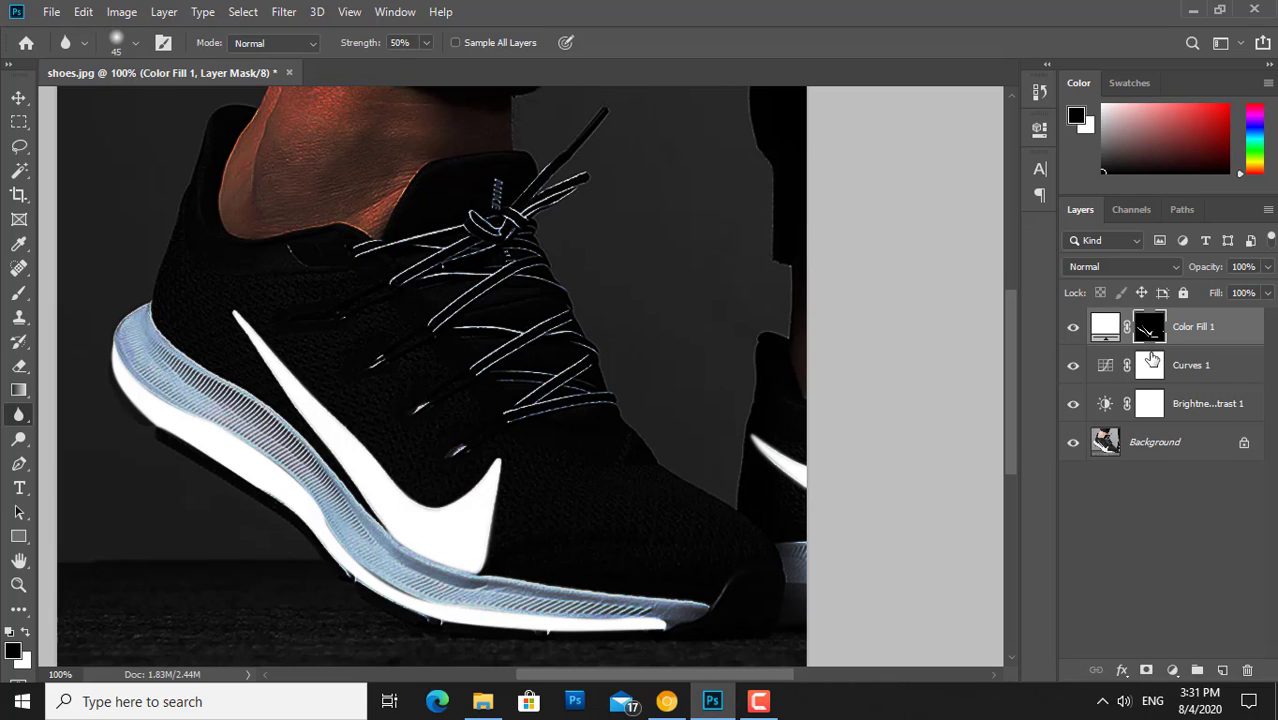
- Enable Outer Glow in Color Fill 1's Blending Options and set its colour to bright cyan
{"action": "right_click", "coordinate": [1201, 332]}
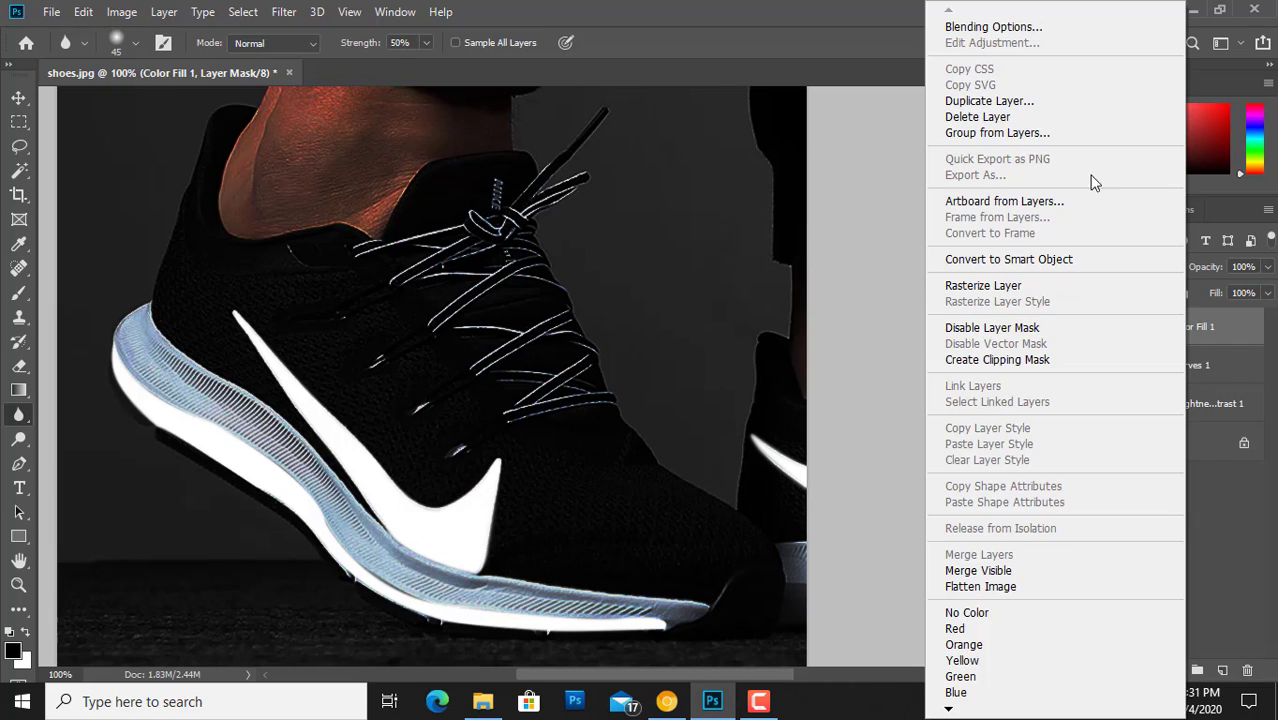
{"action": "left_click", "coordinate": [958, 26]}
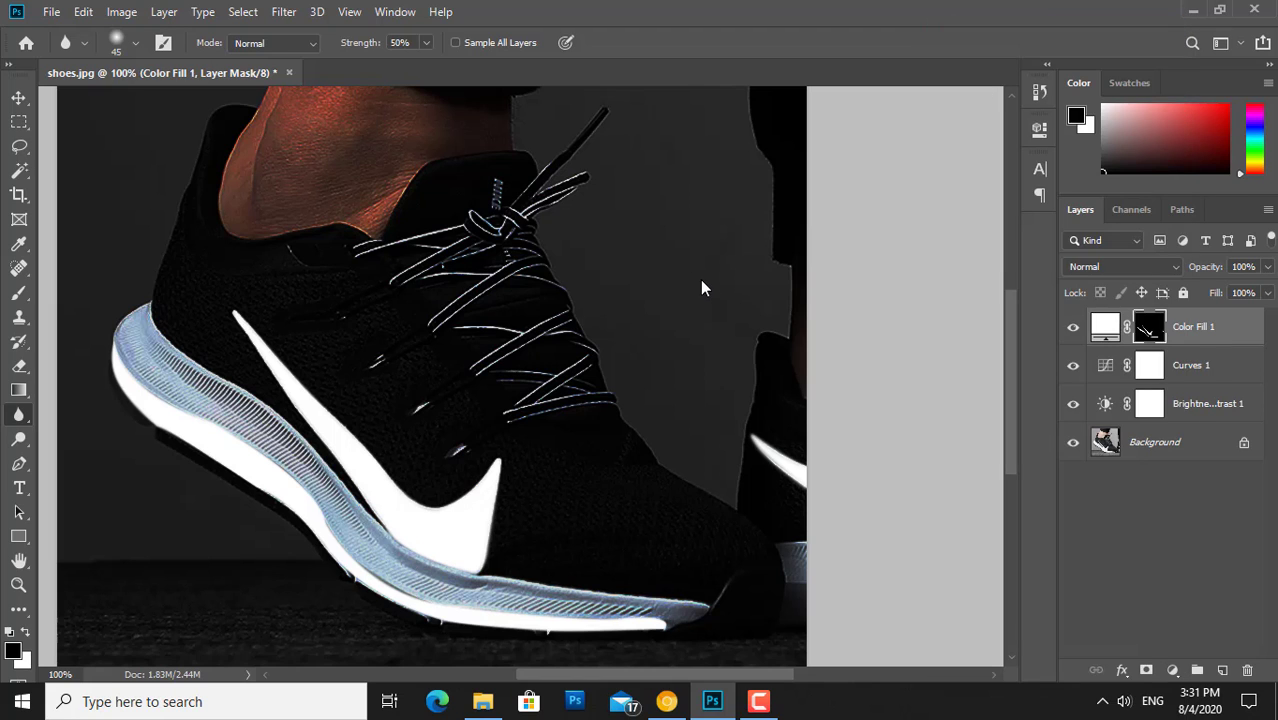
{"action": "left_click_drag", "start_coordinate": [726, 92], "coordinate": [905, 60]}
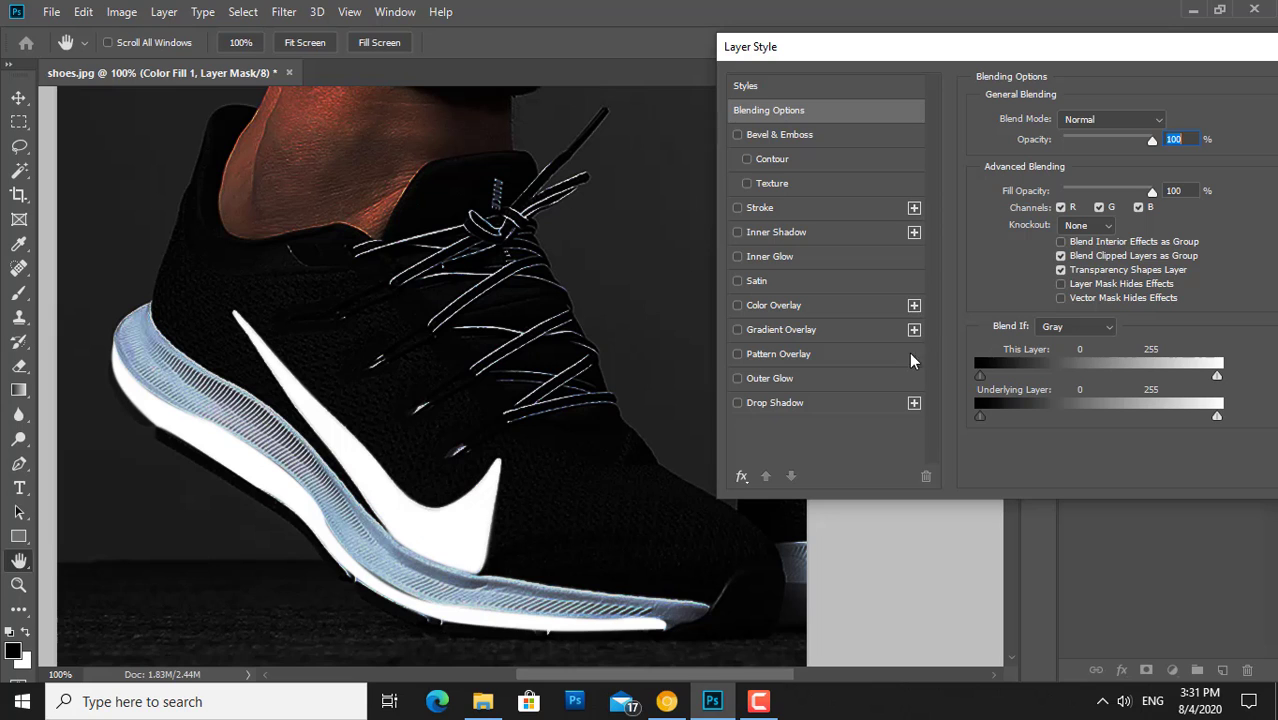
{"action": "left_click", "coordinate": [778, 380]}
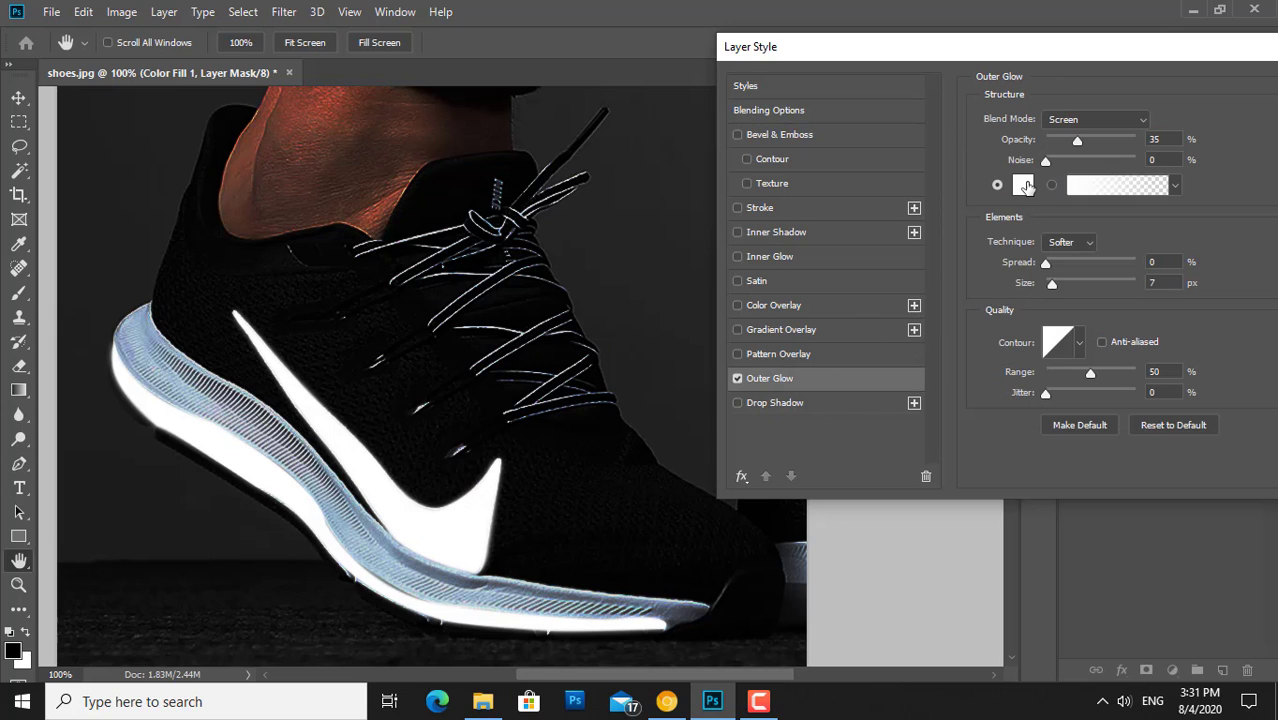
{"action": "left_click", "coordinate": [1023, 185]}
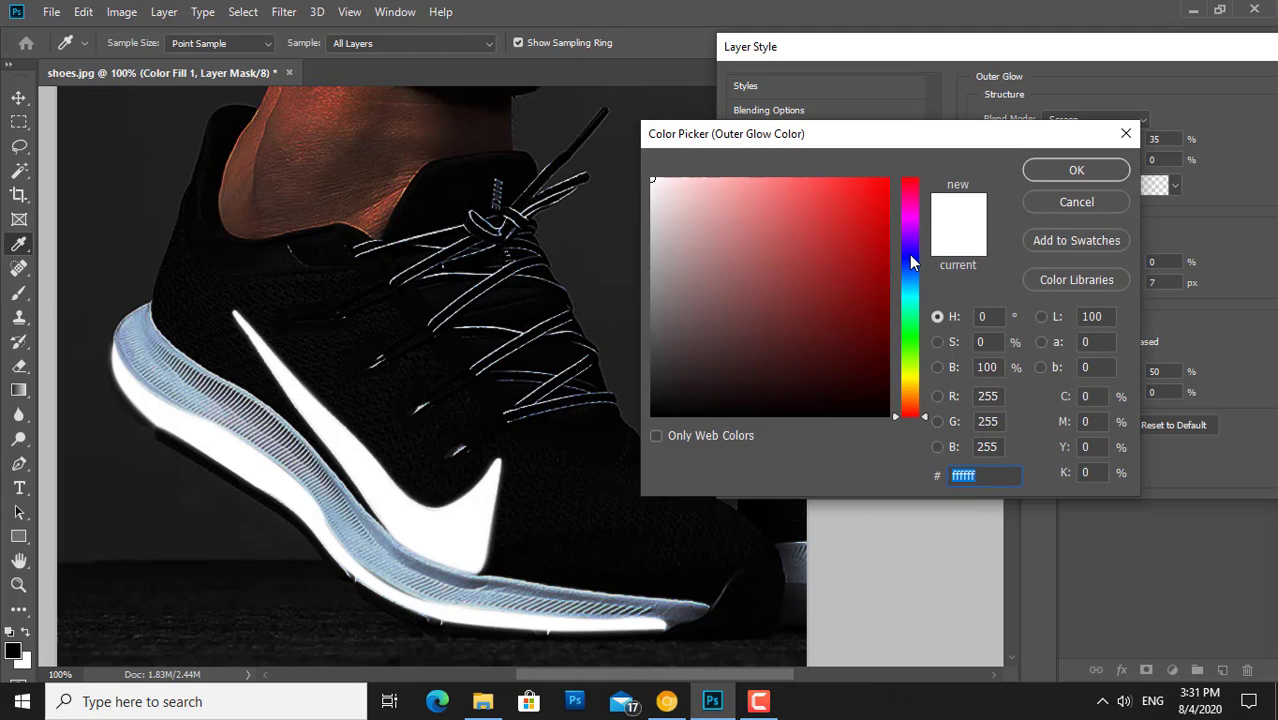
{"action": "left_click_drag", "start_coordinate": [910, 256], "coordinate": [912, 292]}
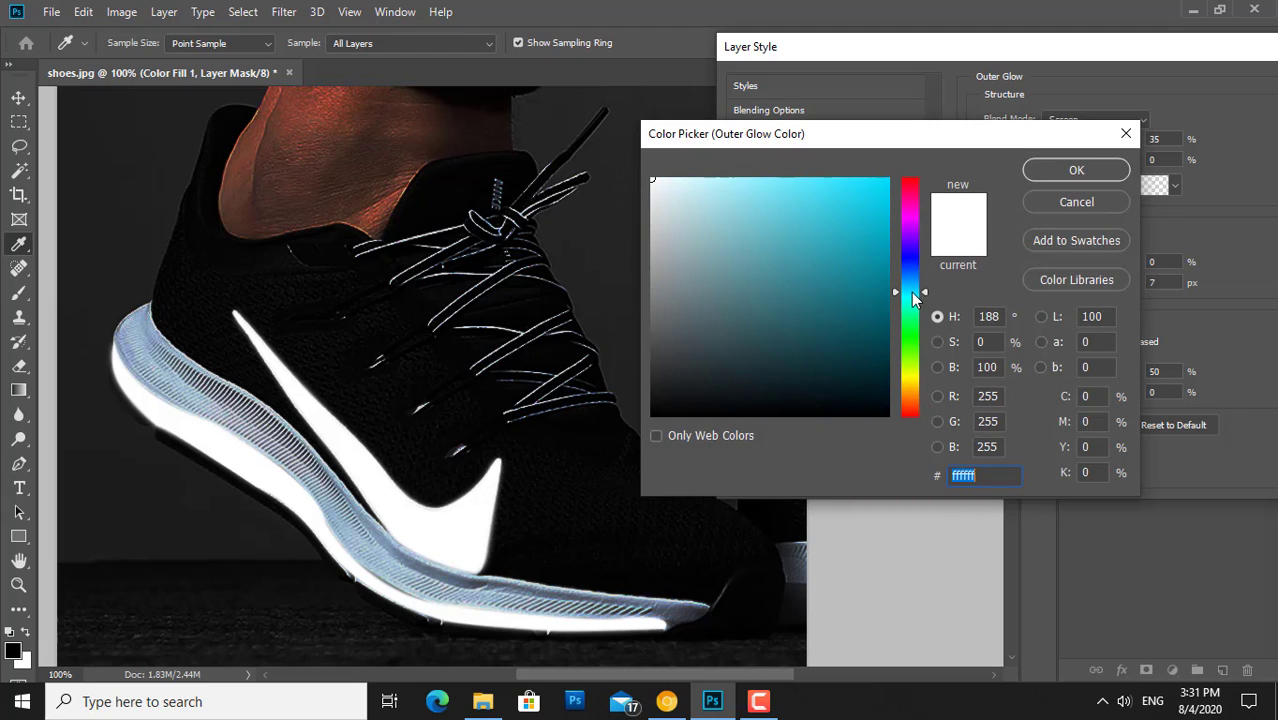
{"action": "left_click", "coordinate": [857, 184]}
{"action": "left_click", "coordinate": [1076, 171]}
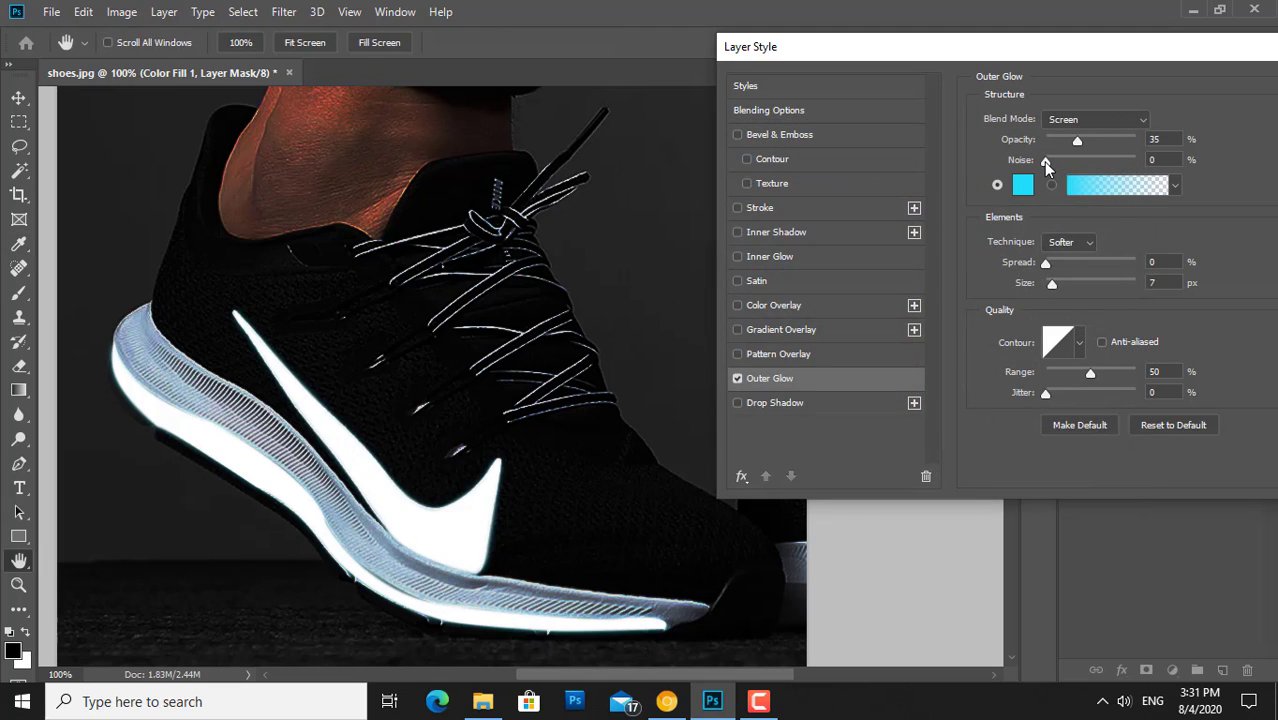
- Set the glow to 58% opacity, 0 noise and 38 px size, and apply it
{"action": "left_click", "coordinate": [1081, 141]}
{"action": "left_click_drag", "start_coordinate": [1095, 141], "coordinate": [1072, 162]}
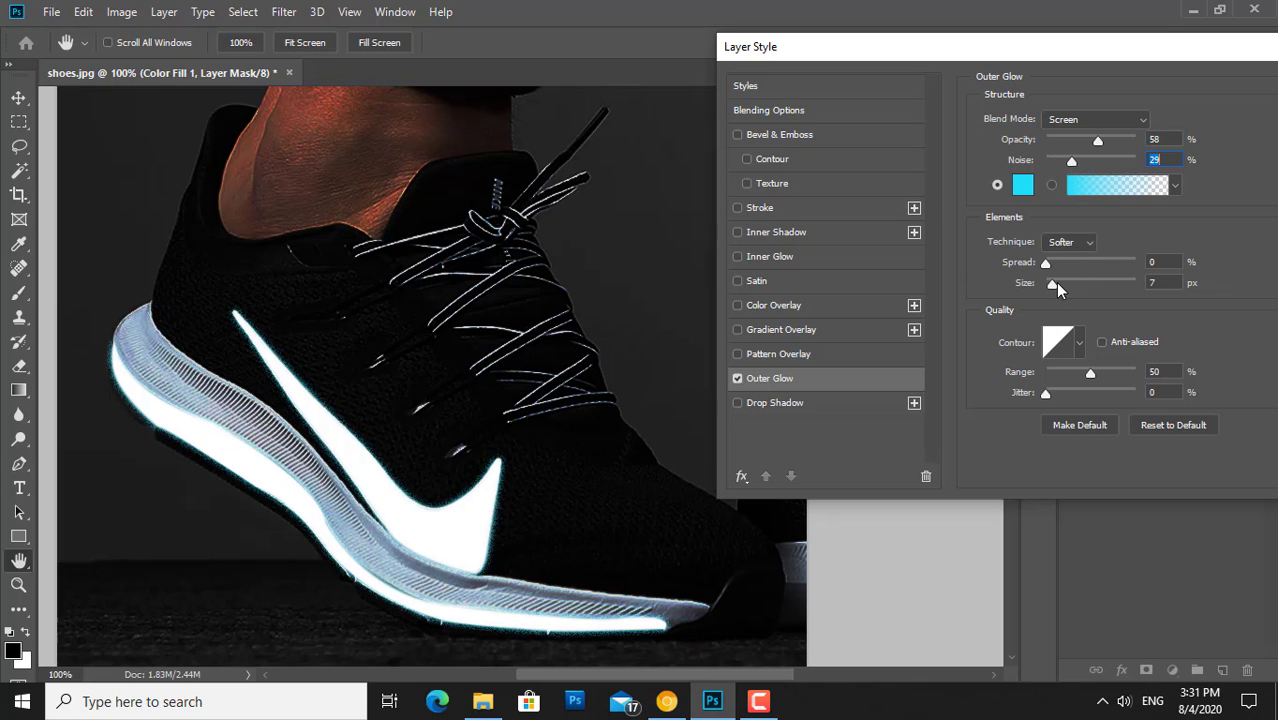
{"action": "left_click_drag", "start_coordinate": [1054, 283], "coordinate": [1058, 284]}
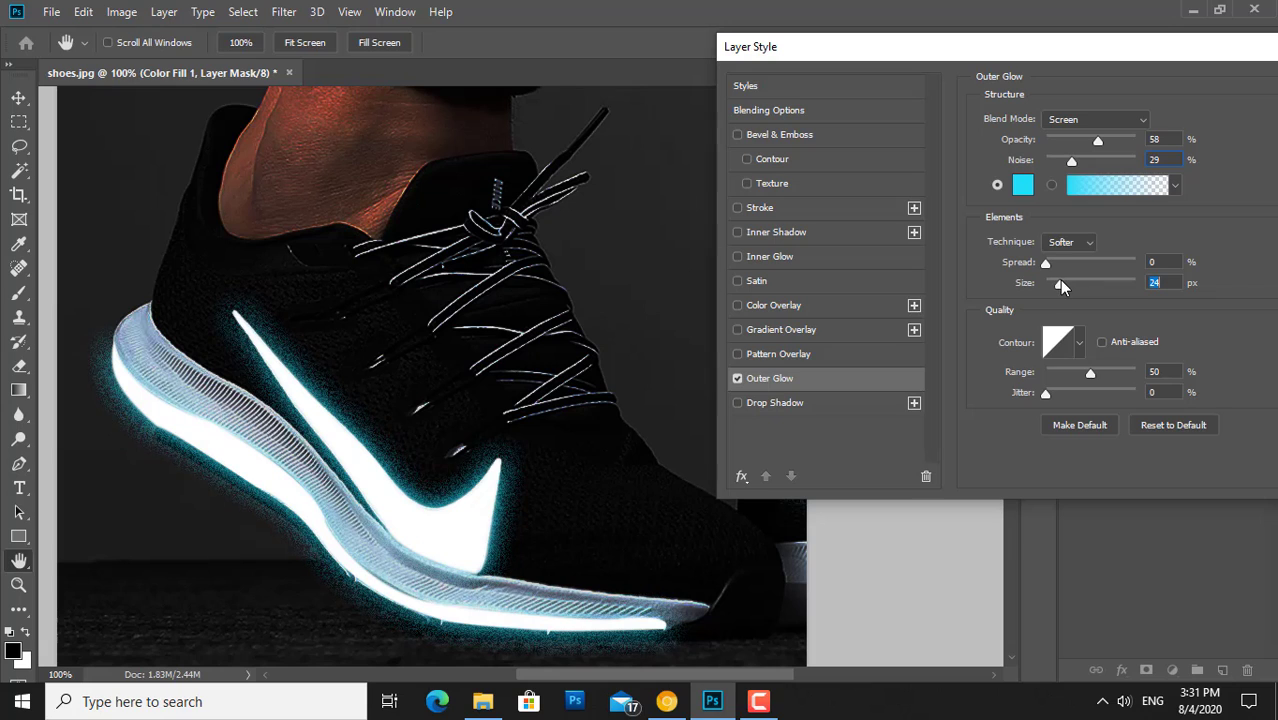
{"action": "left_click_drag", "start_coordinate": [1071, 162], "coordinate": [1045, 163]}
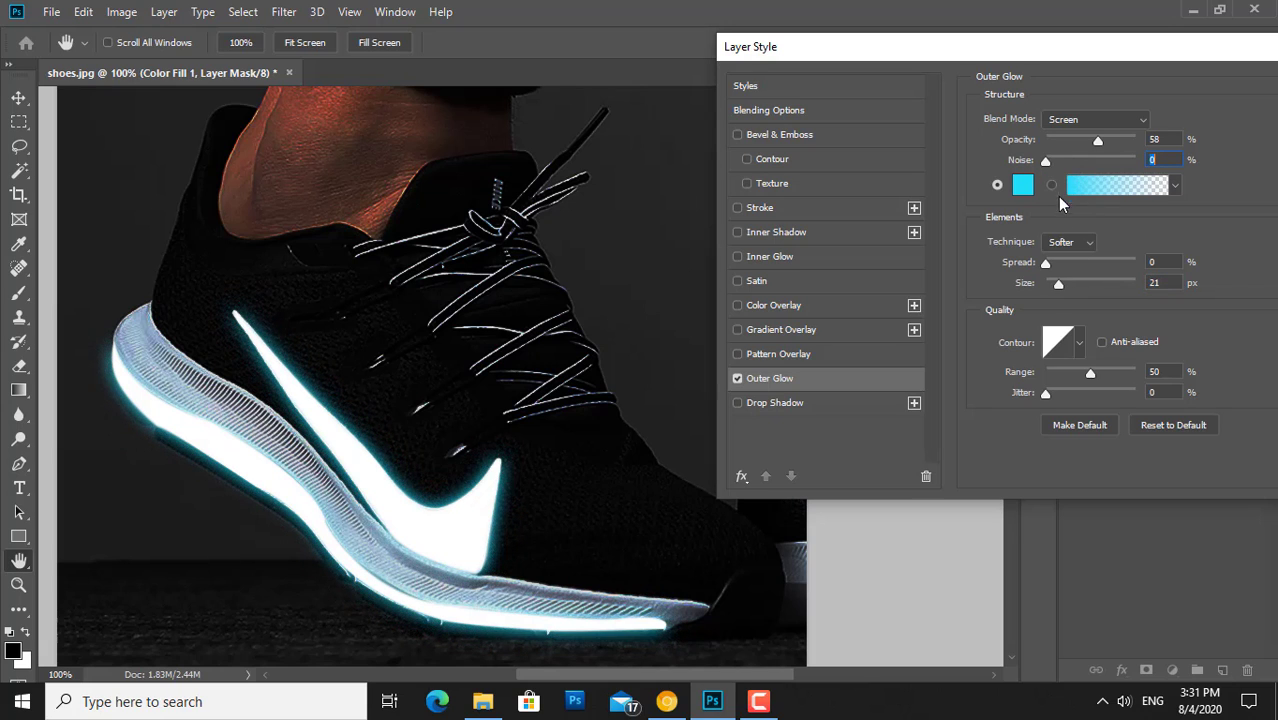
{"action": "left_click_drag", "start_coordinate": [1057, 285], "coordinate": [1064, 285]}
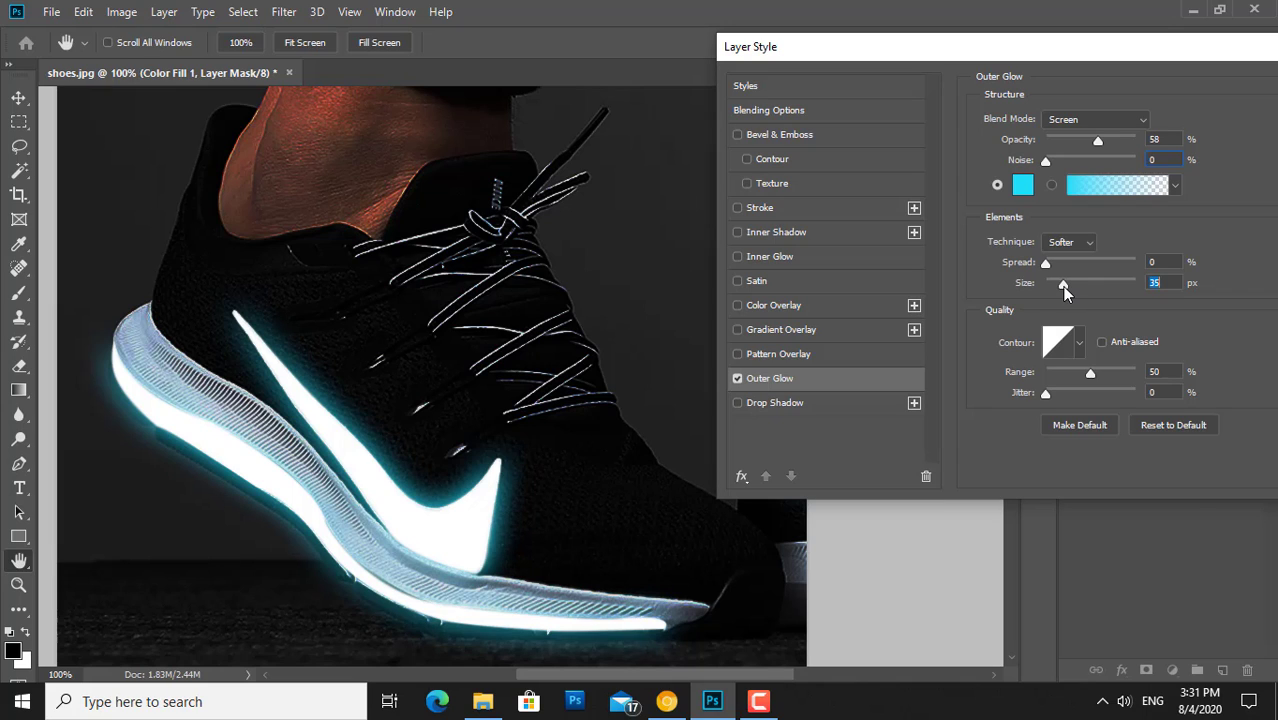
{"action": "left_click_drag", "start_coordinate": [1064, 285], "coordinate": [1061, 286]}
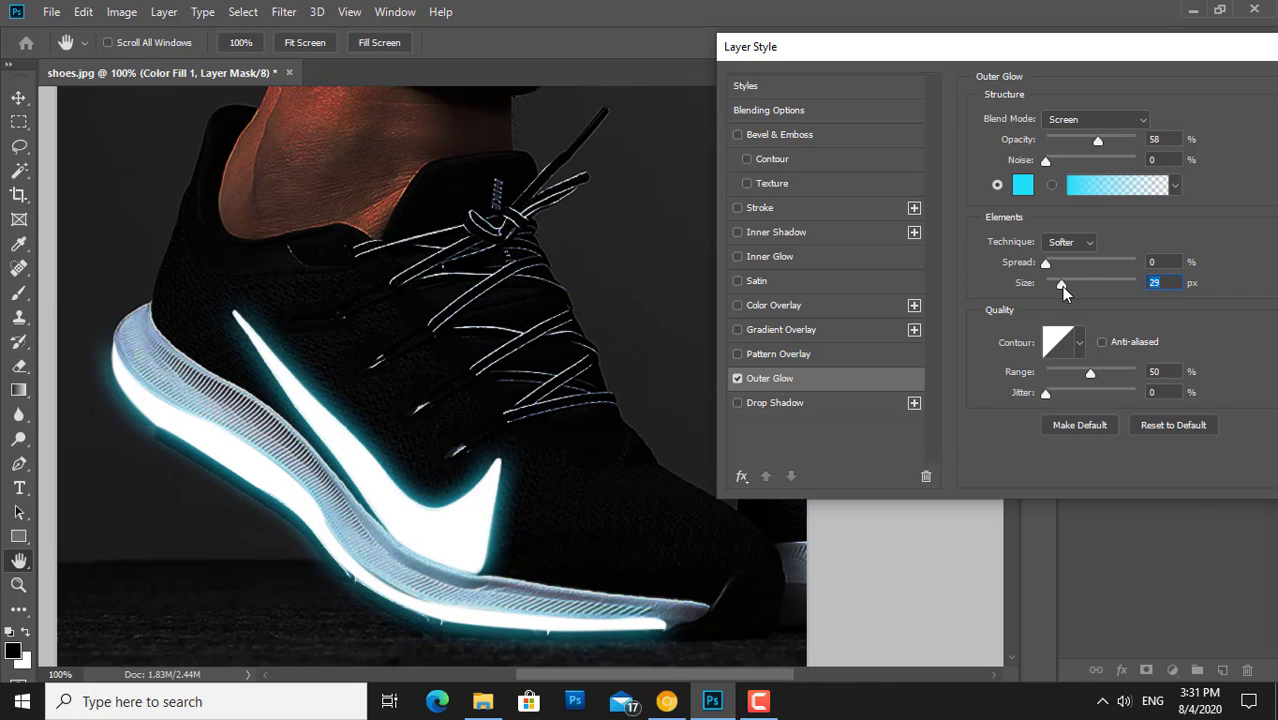
{"action": "left_click_drag", "start_coordinate": [862, 49], "coordinate": [939, 43]}
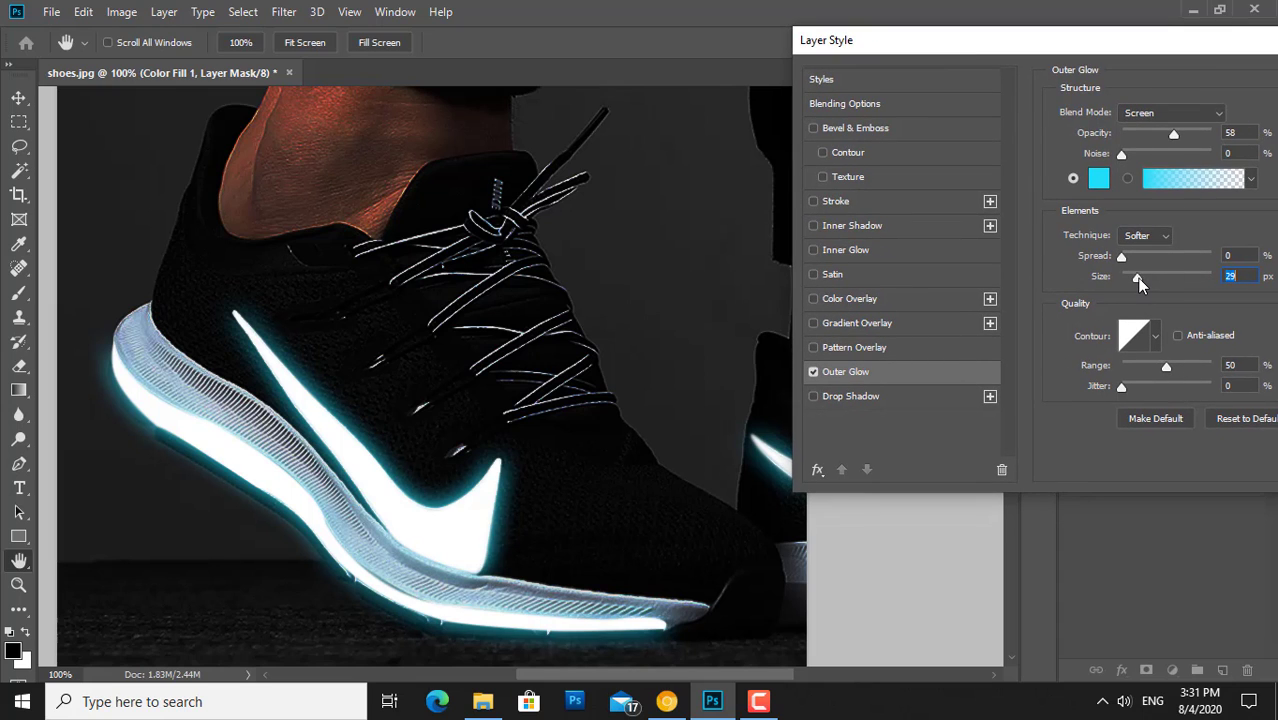
{"action": "left_click_drag", "start_coordinate": [1137, 278], "coordinate": [1139, 277]}
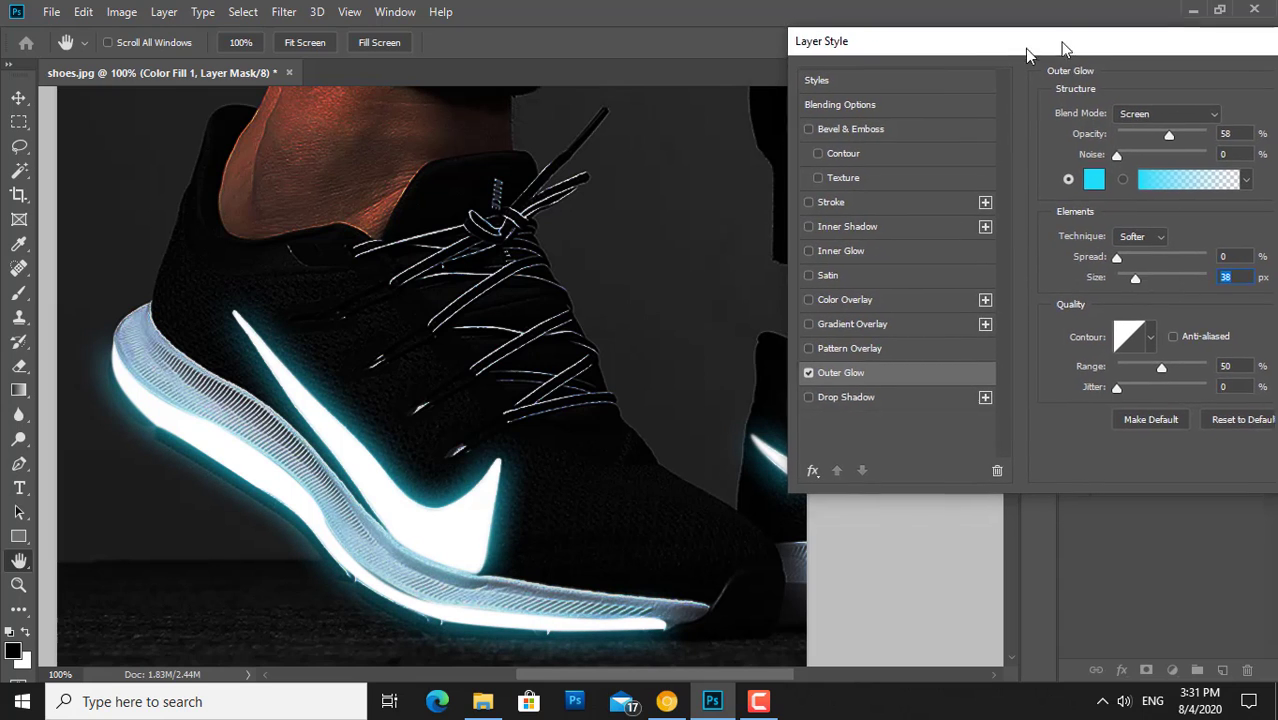
{"action": "left_click_drag", "start_coordinate": [1064, 46], "coordinate": [785, 60]}
{"action": "left_click", "coordinate": [1141, 94]}
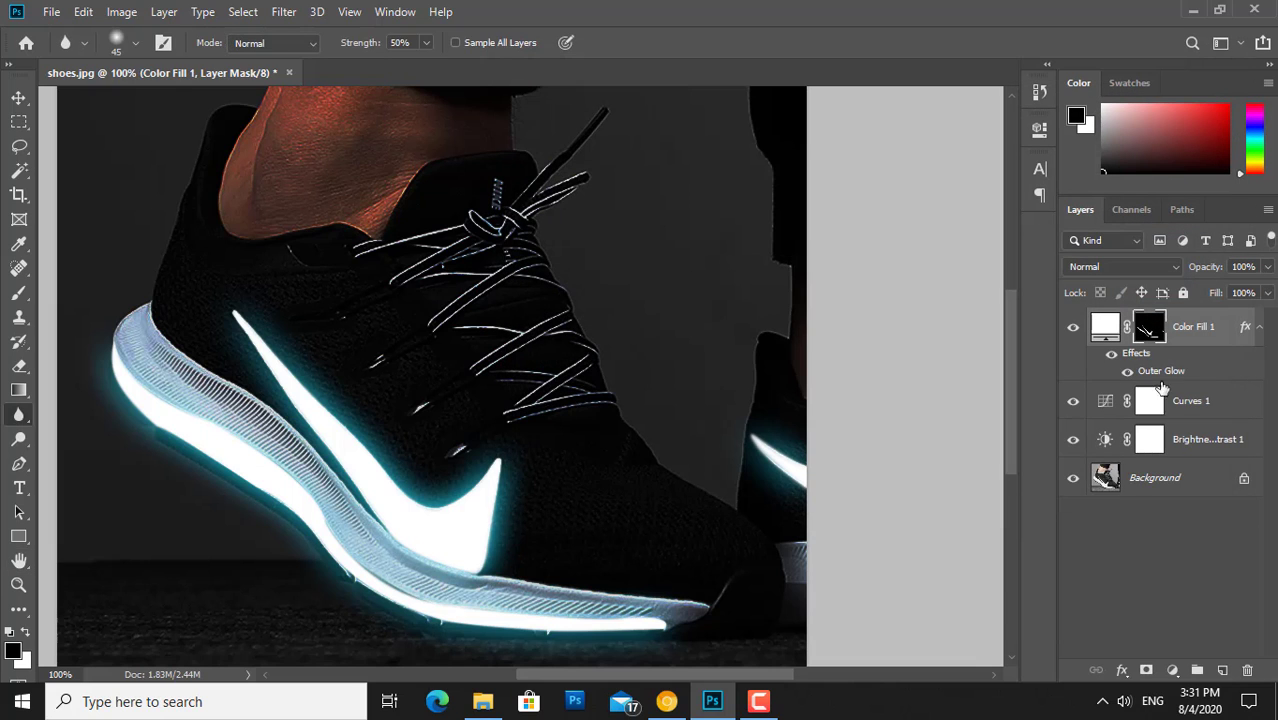
- Add a white Solid Color fill layer and invert its mask to hide the fill
{"action": "left_click", "coordinate": [1172, 670]}
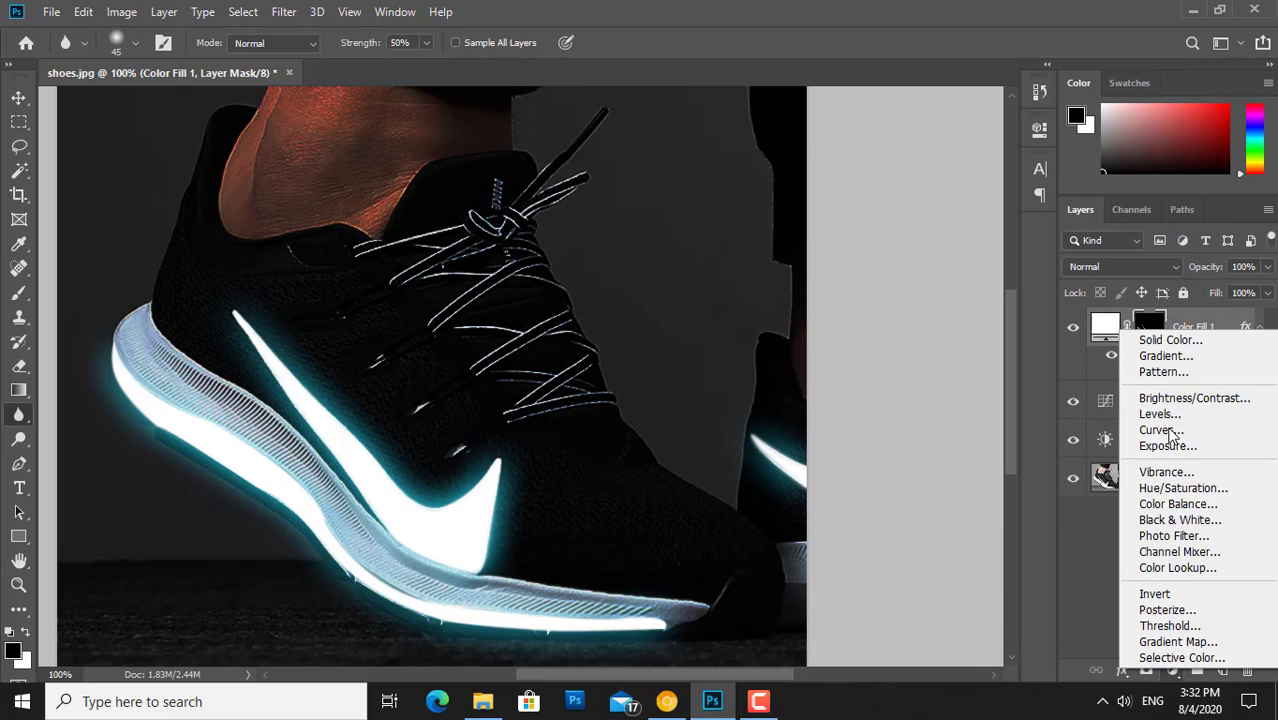
{"action": "left_click", "coordinate": [1176, 344]}
{"action": "left_click", "coordinate": [713, 206]}
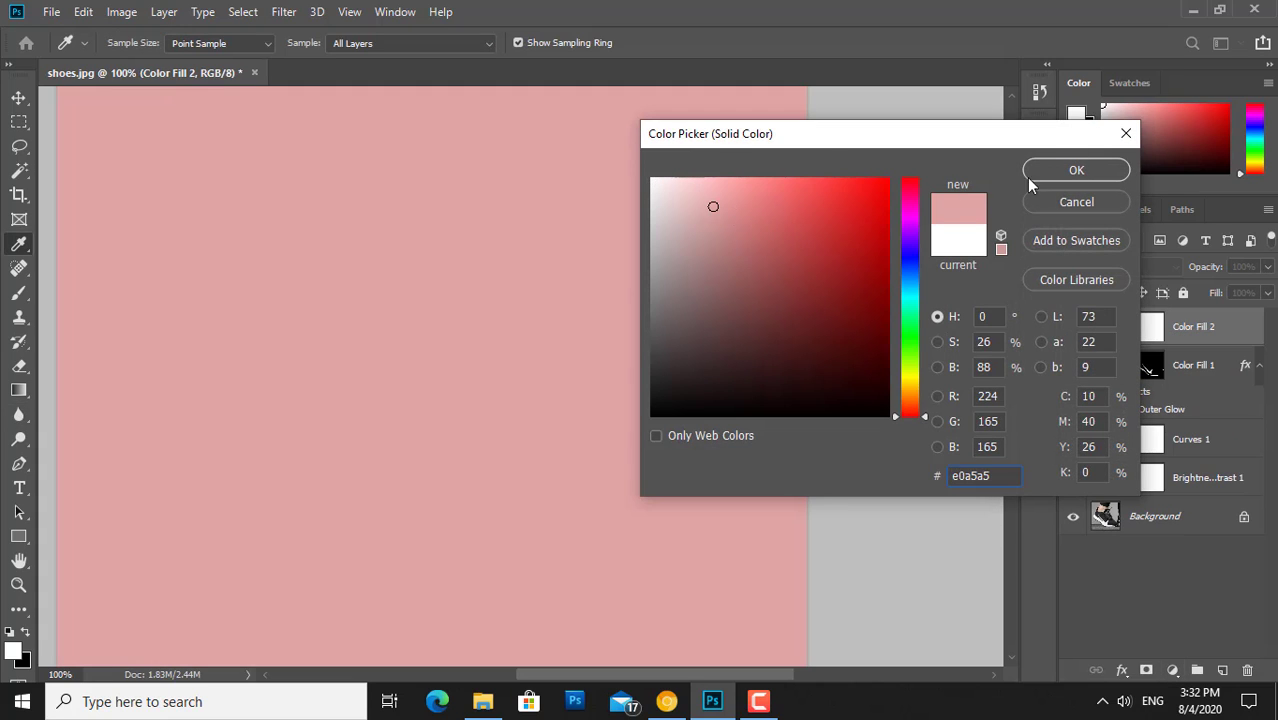
{"action": "left_click_drag", "start_coordinate": [722, 211], "coordinate": [608, 157]}
{"action": "key", "text": "Return"}
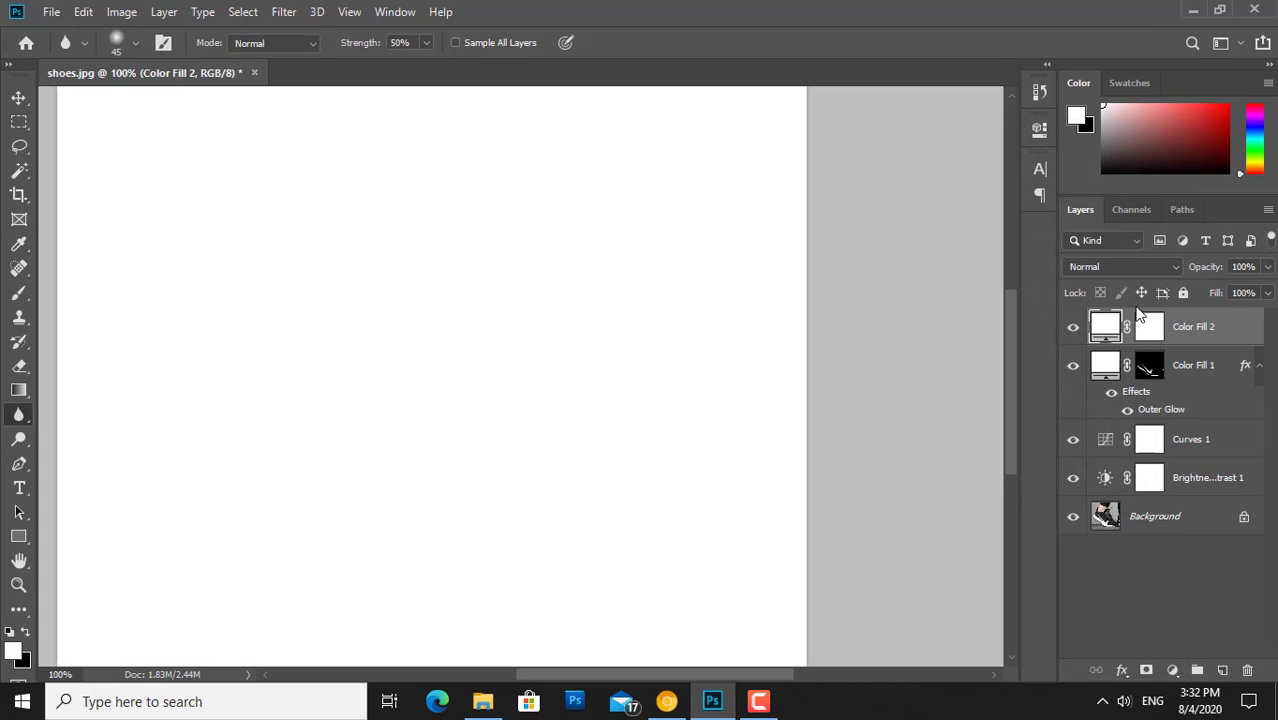
{"action": "left_click", "coordinate": [1150, 328]}
{"action": "key", "text": "ctrl+i"}
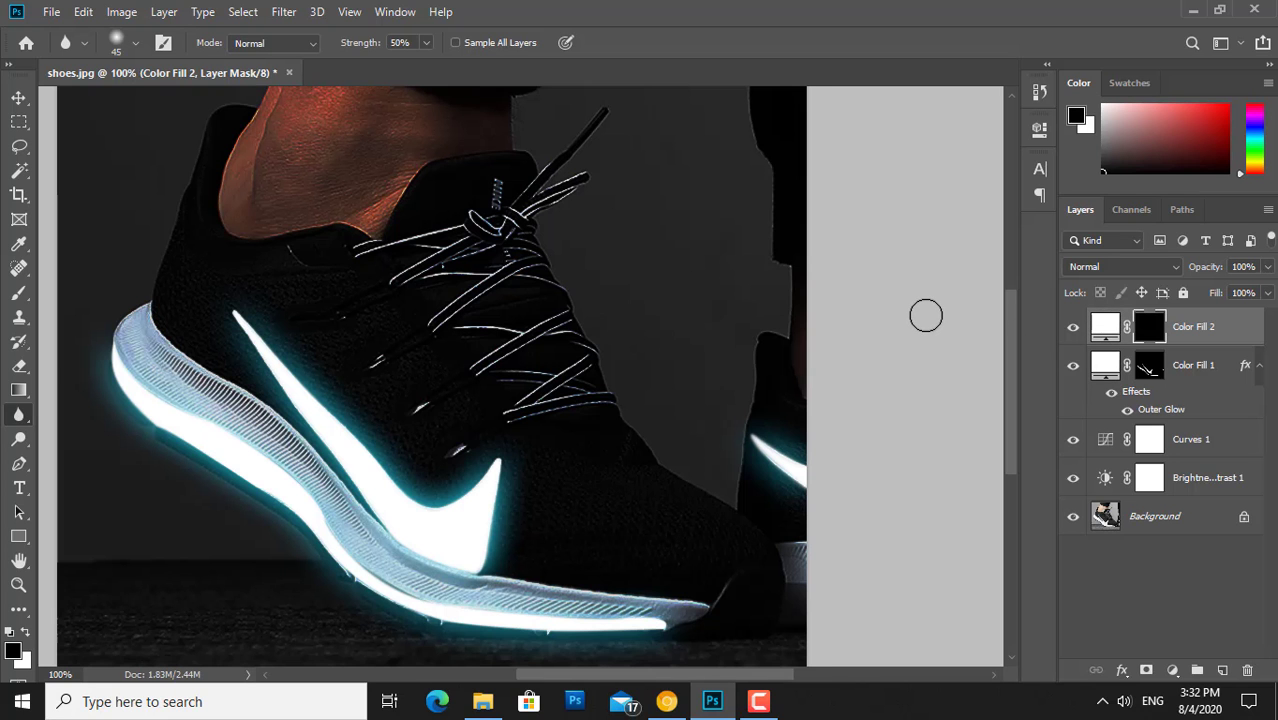
- Zoom to 200% on the laces and reveal the white fill along the top two laces
{"action": "key", "text": "ctrl+plus"}
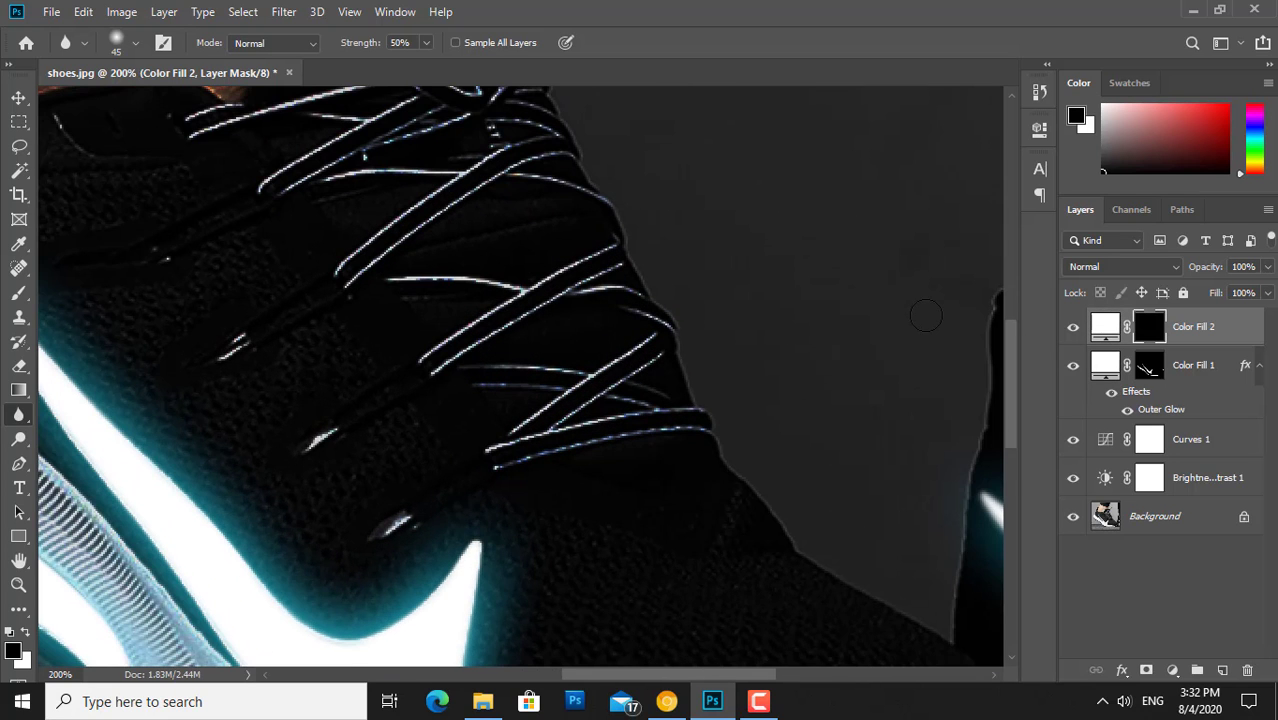
{"action": "mouse_move", "coordinate": [546, 254]}
{"action": "left_mouse_down"}
{"action": "mouse_move", "coordinate": [633, 400]}
{"action": "mouse_move", "coordinate": [702, 428]}
{"action": "left_mouse_up"}
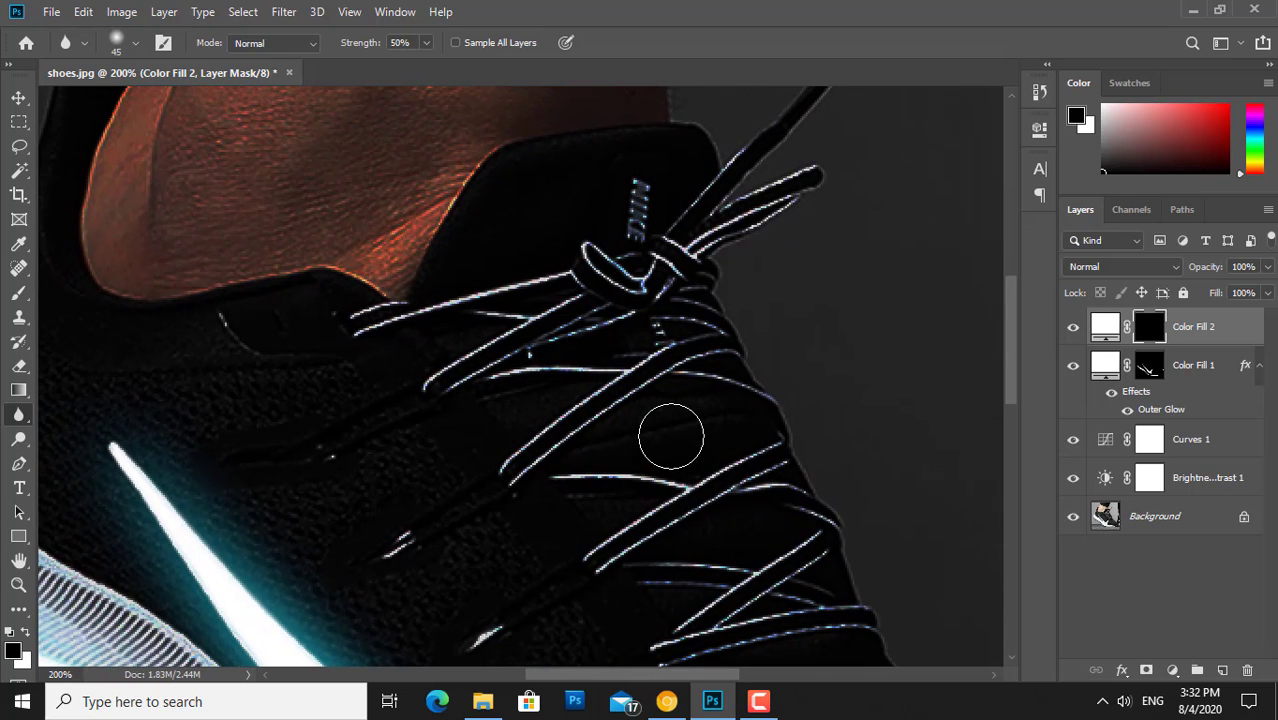
{"action": "key", "text": "e"}
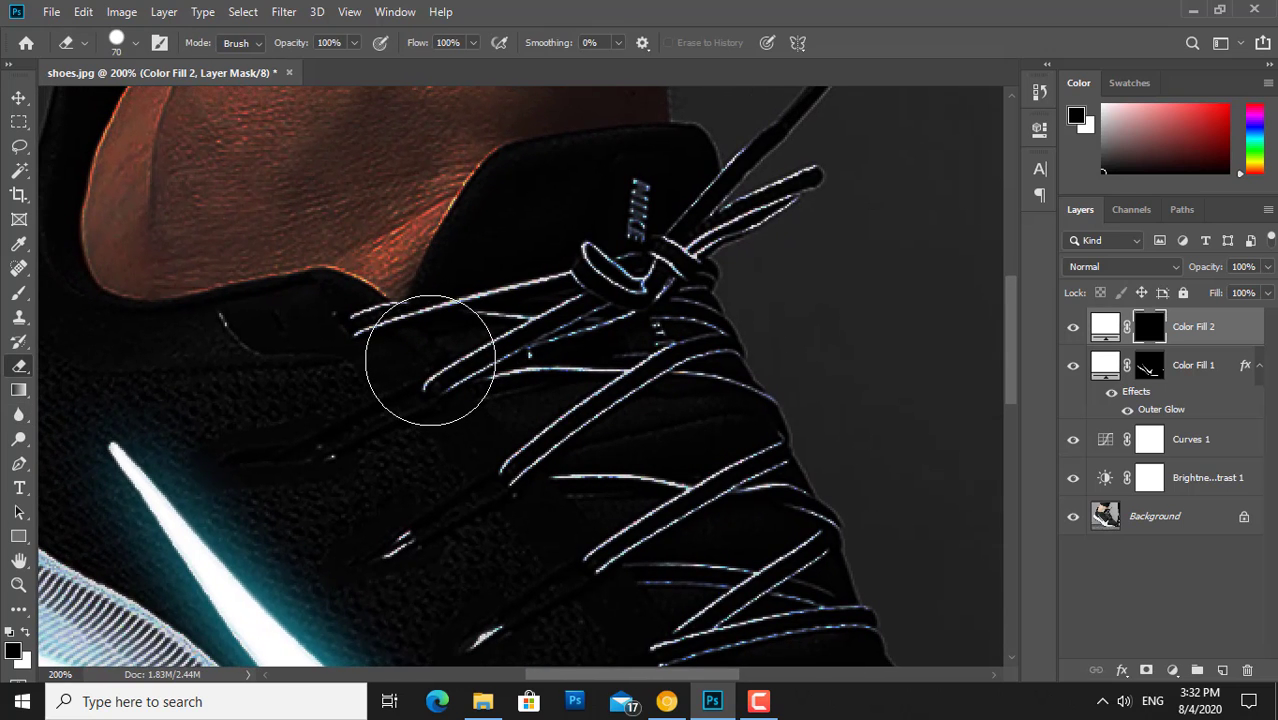
{"action": "key", "text": "bracketleft"}
{"action": "key", "text": "bracketleft"}
{"action": "key", "text": "bracketleft"}
{"action": "key", "text": "bracketleft"}
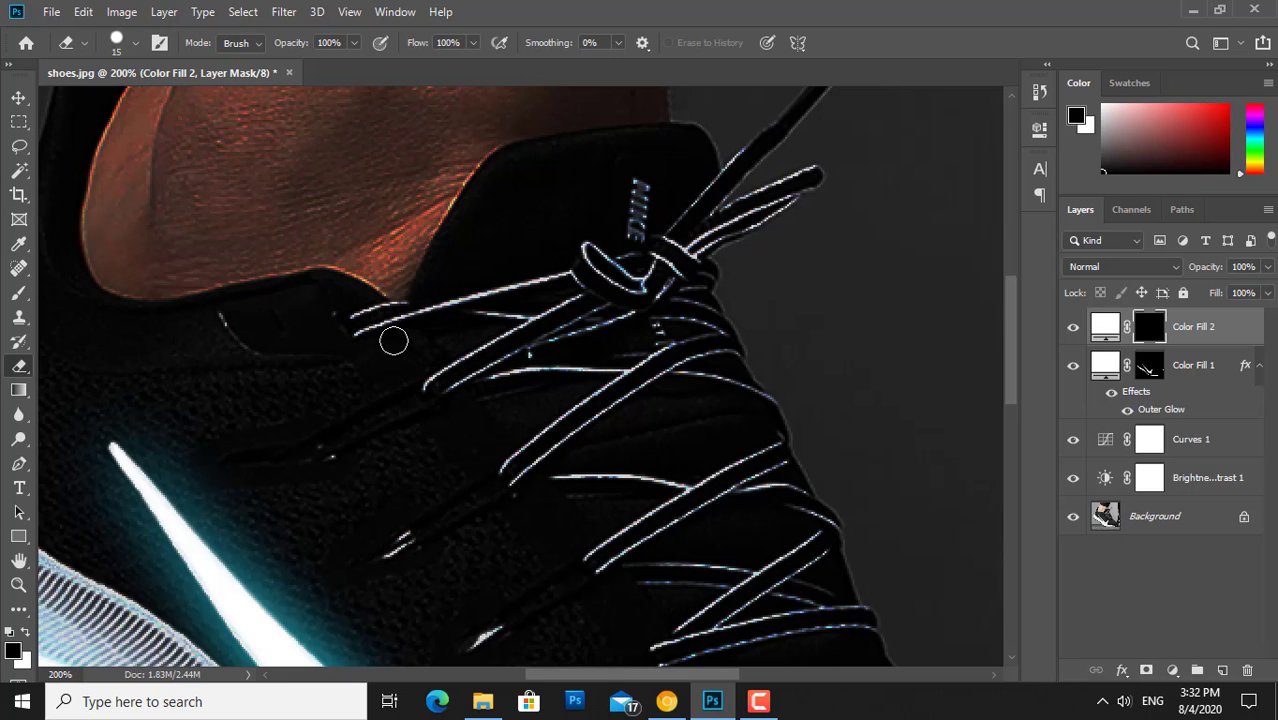
{"action": "key", "text": "bracketleft"}
{"action": "key", "text": "bracketright"}
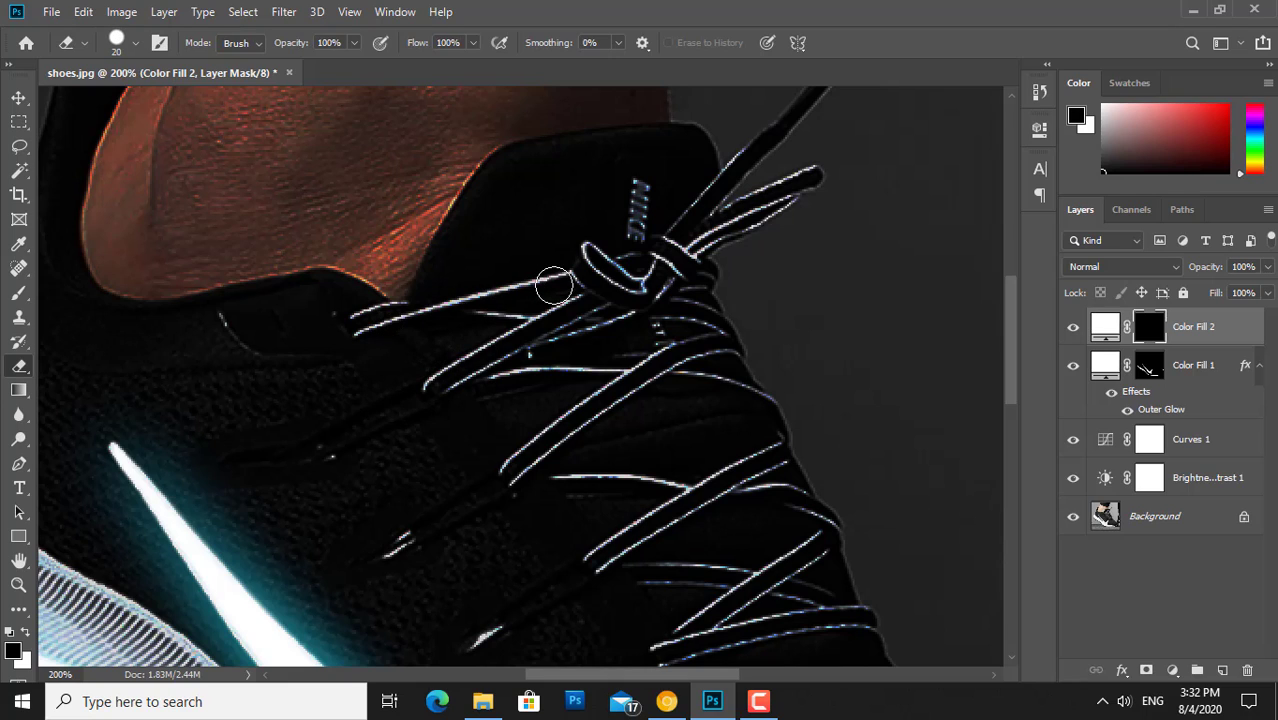
{"action": "left_click_drag", "start_coordinate": [560, 287], "coordinate": [531, 293]}
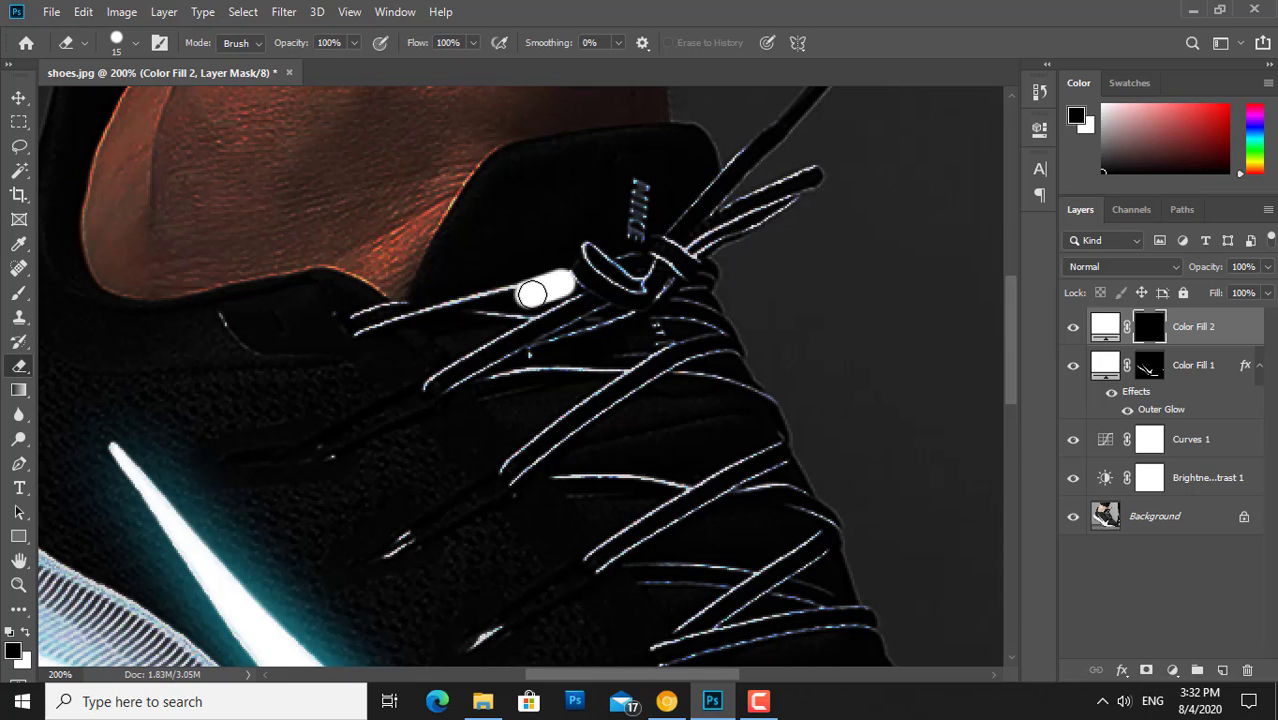
{"action": "key", "text": "ctrl+z"}
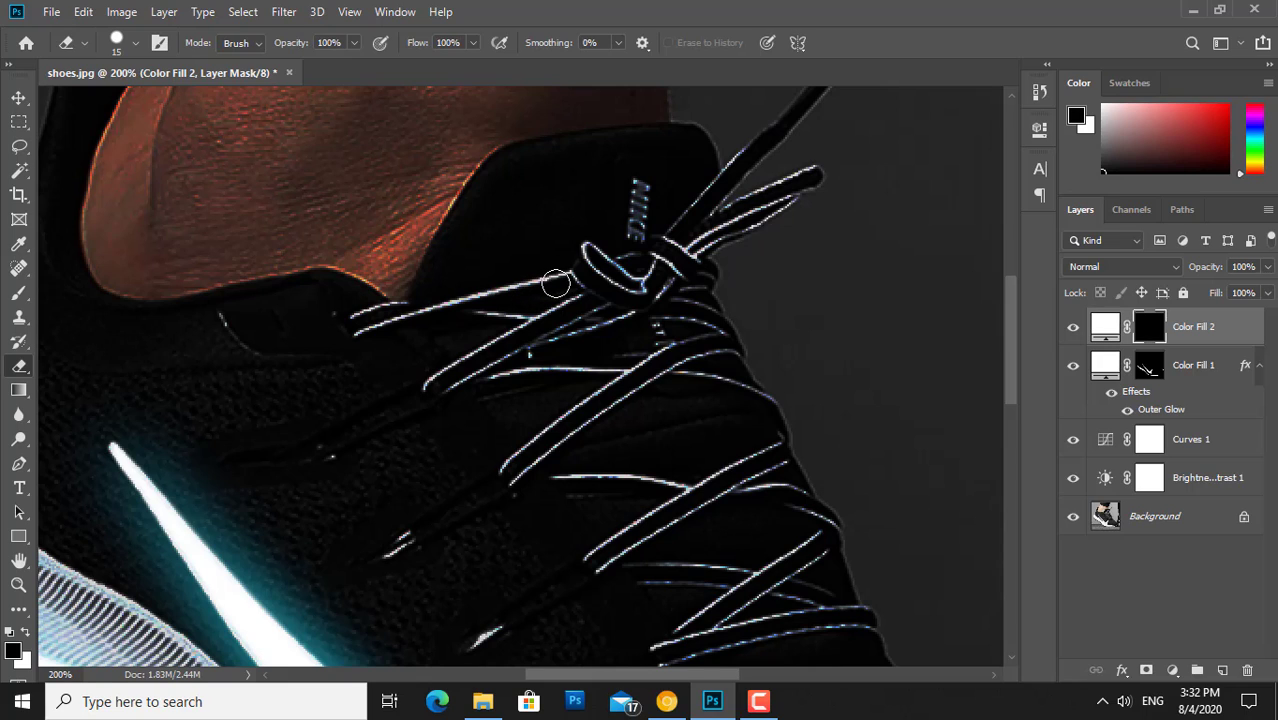
{"action": "key", "text": "bracketleft"}
{"action": "left_click_drag", "start_coordinate": [564, 283], "coordinate": [368, 333]}
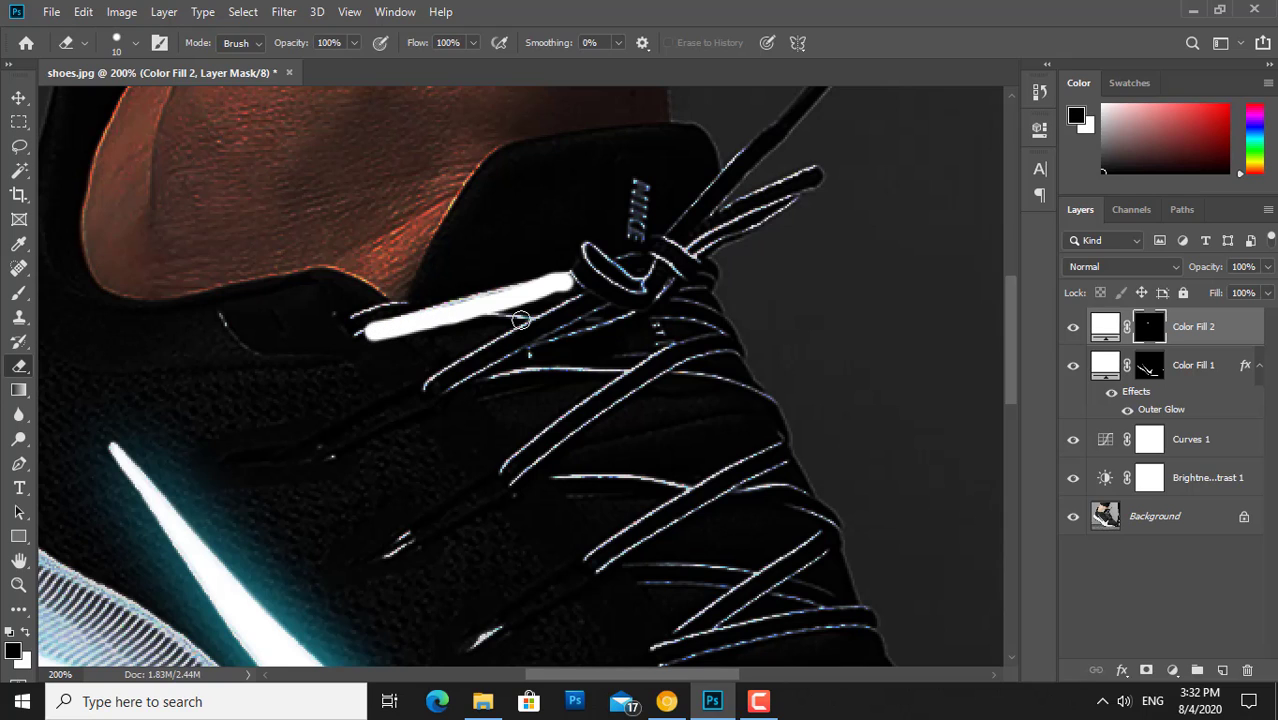
{"action": "left_click_drag", "start_coordinate": [590, 300], "coordinate": [432, 389]}
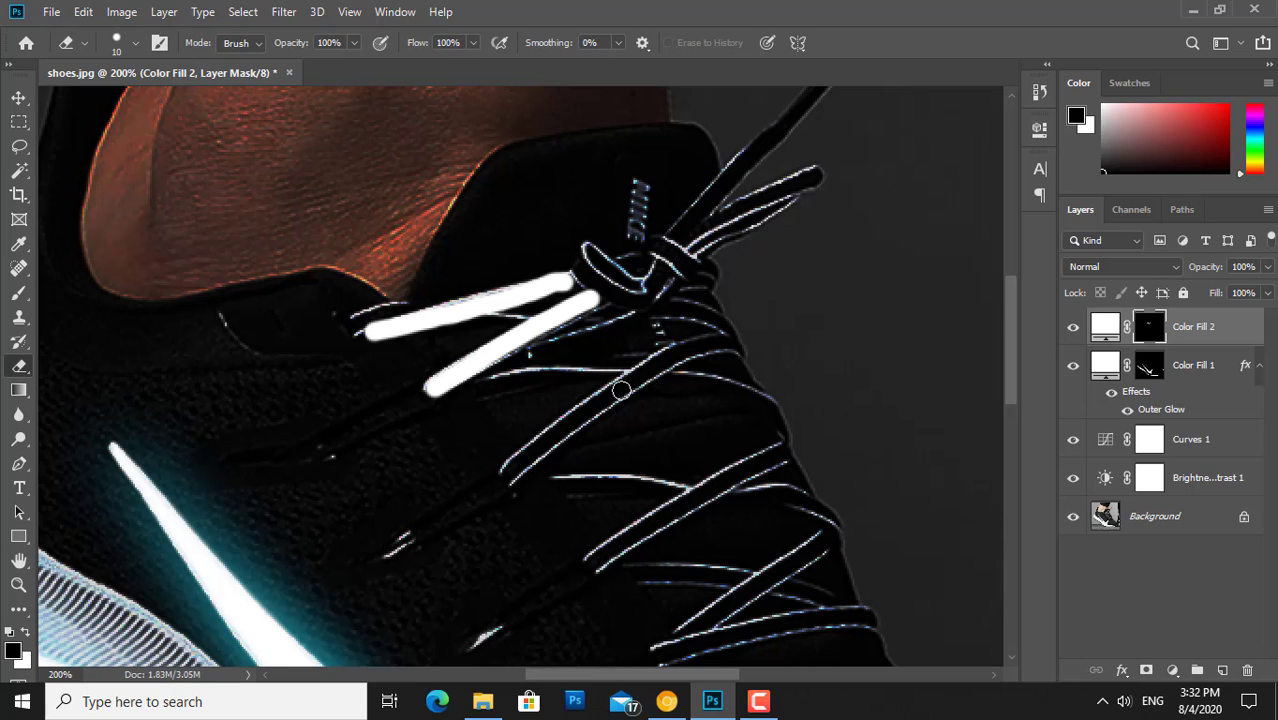
- Paint white over the lace knot, the upper strand and the middle and lower lace strands
{"action": "left_click_drag", "start_coordinate": [668, 340], "coordinate": [593, 408]}
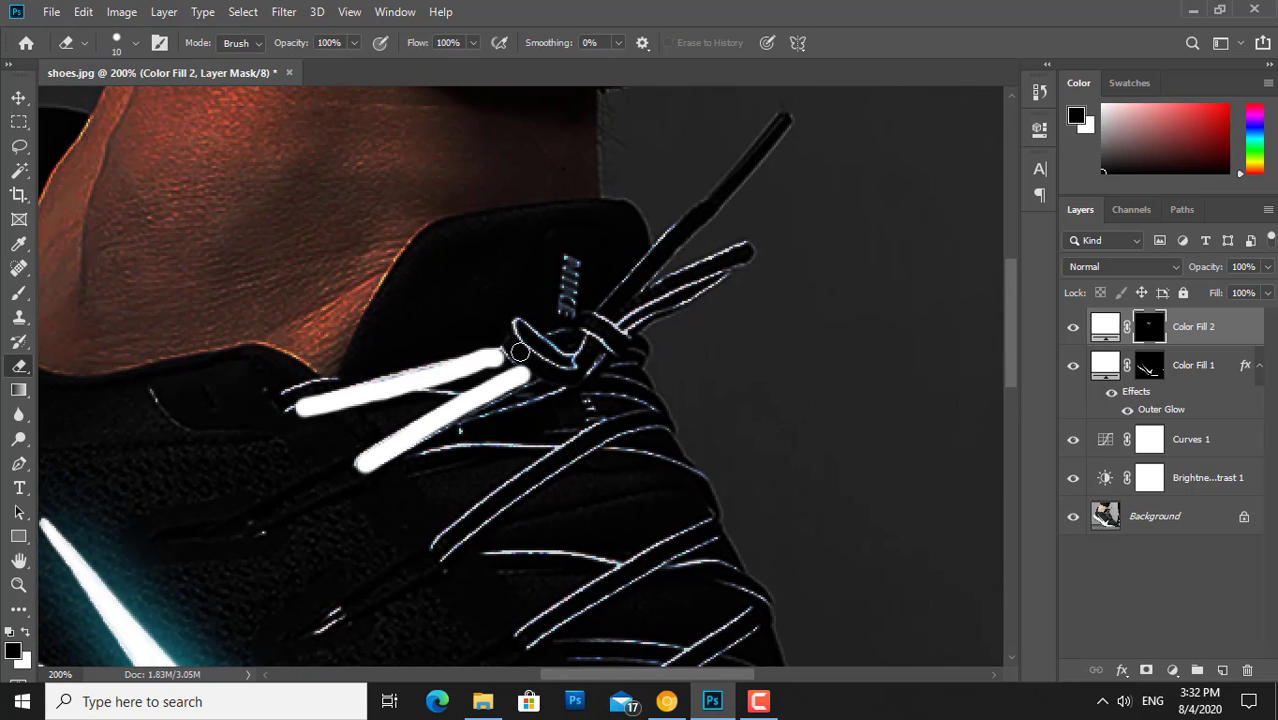
{"action": "mouse_move", "coordinate": [510, 343]}
{"action": "left_mouse_down"}
{"action": "mouse_move", "coordinate": [586, 356]}
{"action": "mouse_move", "coordinate": [610, 331]}
{"action": "mouse_move", "coordinate": [622, 340]}
{"action": "left_mouse_up"}
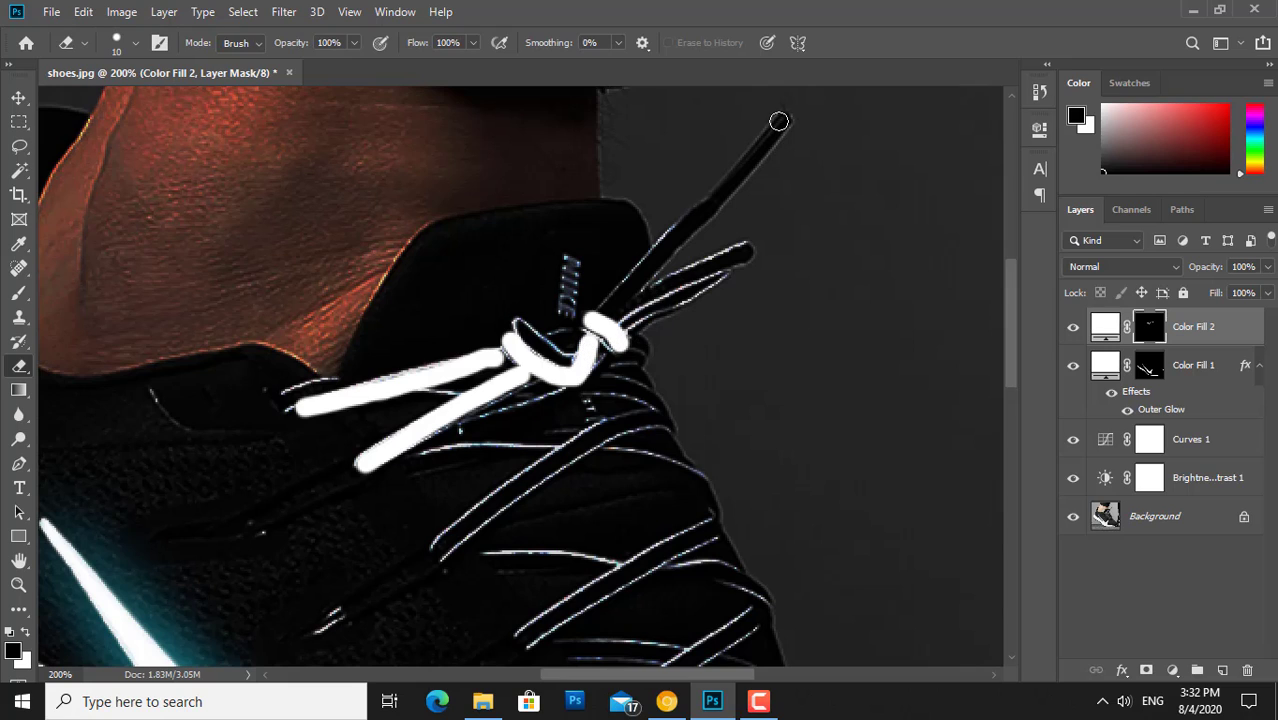
{"action": "mouse_move", "coordinate": [779, 121]}
{"action": "left_mouse_down"}
{"action": "mouse_move", "coordinate": [604, 318]}
{"action": "mouse_move", "coordinate": [740, 255]}
{"action": "left_mouse_up"}
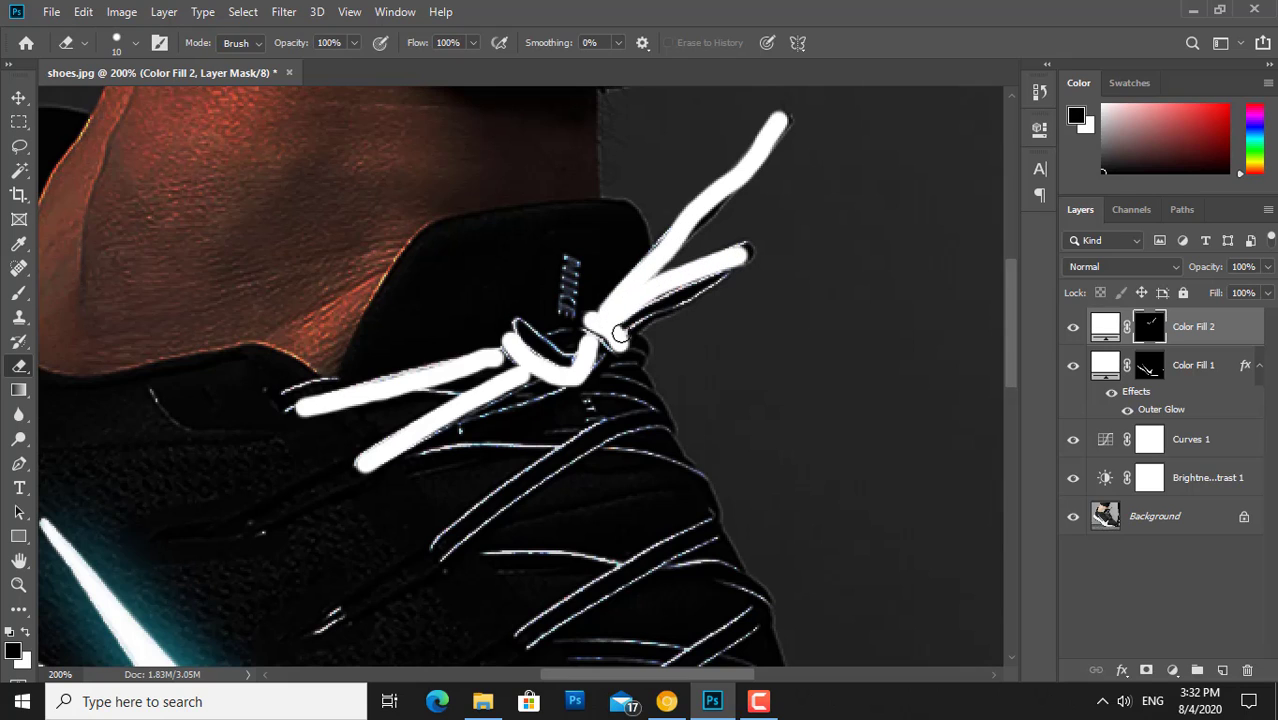
{"action": "mouse_move", "coordinate": [442, 548]}
{"action": "left_mouse_down"}
{"action": "mouse_move", "coordinate": [518, 486]}
{"action": "mouse_move", "coordinate": [658, 422]}
{"action": "left_mouse_up"}
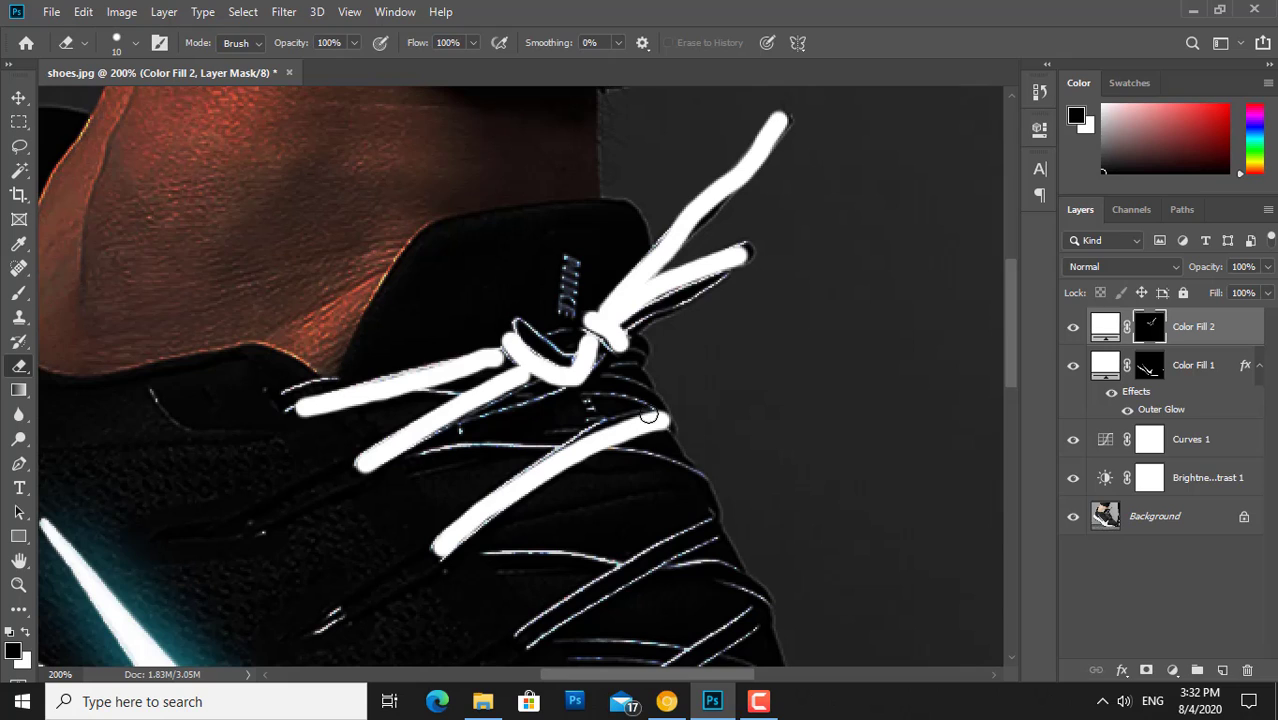
{"action": "mouse_move", "coordinate": [598, 386]}
{"action": "left_mouse_down"}
{"action": "mouse_move", "coordinate": [640, 396]}
{"action": "mouse_move", "coordinate": [668, 424]}
{"action": "left_mouse_up"}
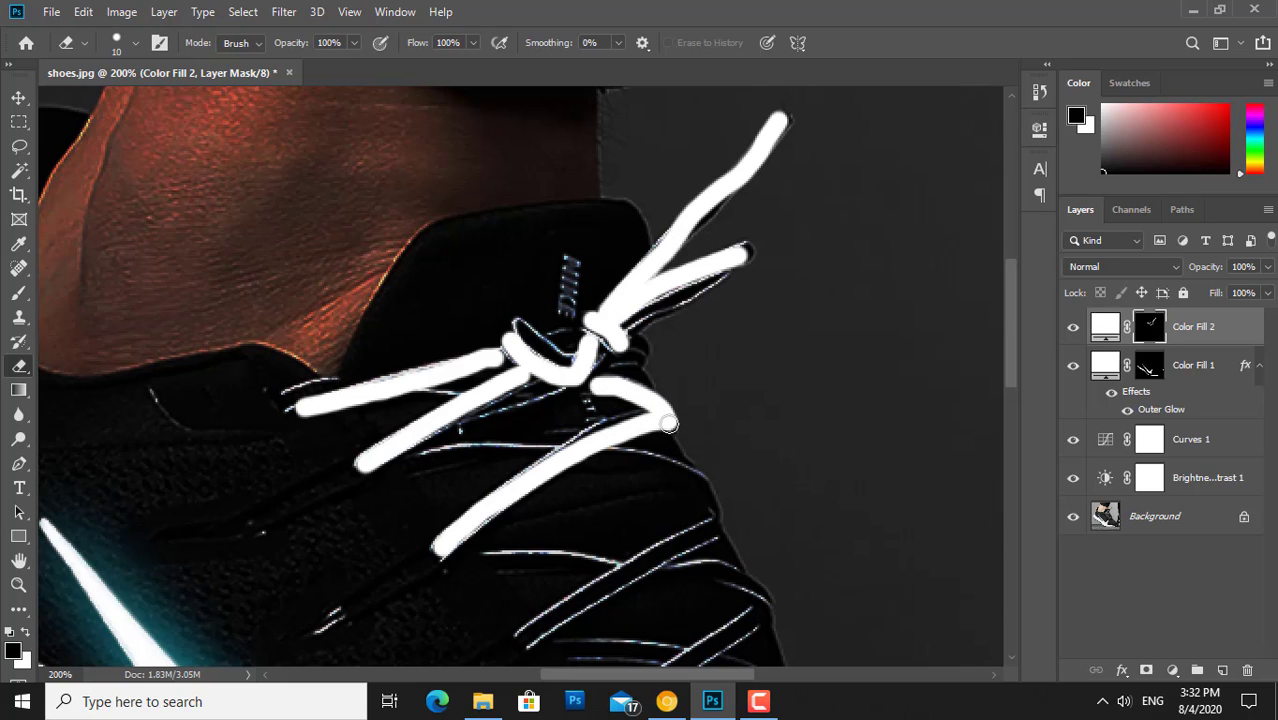
{"action": "mouse_move", "coordinate": [435, 445]}
{"action": "left_mouse_down"}
{"action": "mouse_move", "coordinate": [608, 440]}
{"action": "mouse_move", "coordinate": [676, 458]}
{"action": "left_mouse_up"}
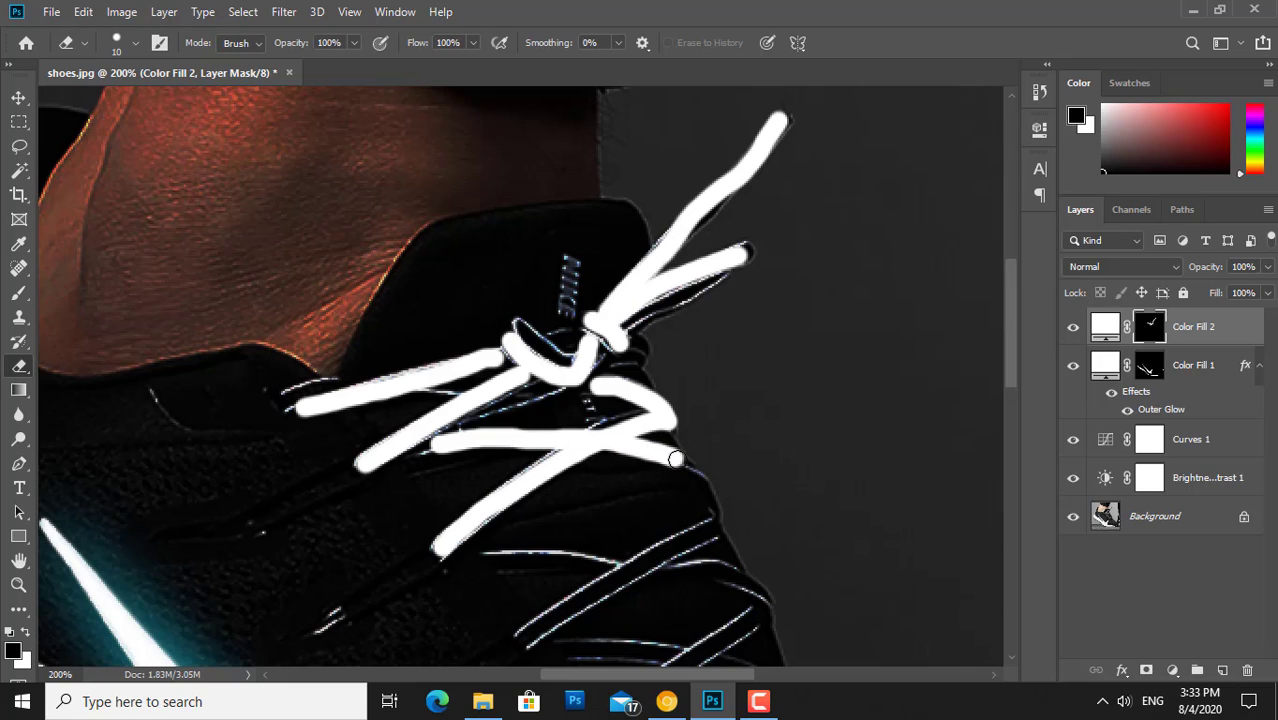
{"action": "key", "text": "bracketleft"}
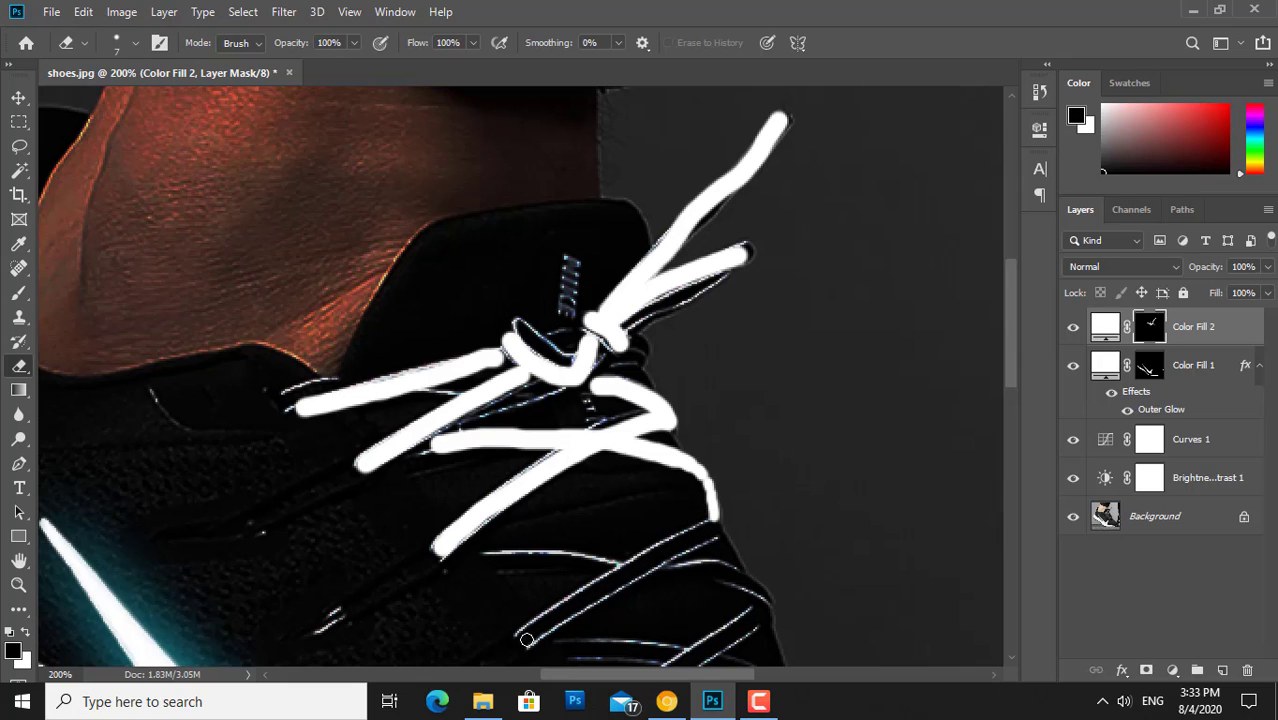
{"action": "mouse_move", "coordinate": [521, 640]}
{"action": "left_mouse_down"}
{"action": "mouse_move", "coordinate": [576, 596]}
{"action": "mouse_move", "coordinate": [714, 530]}
{"action": "left_mouse_up"}
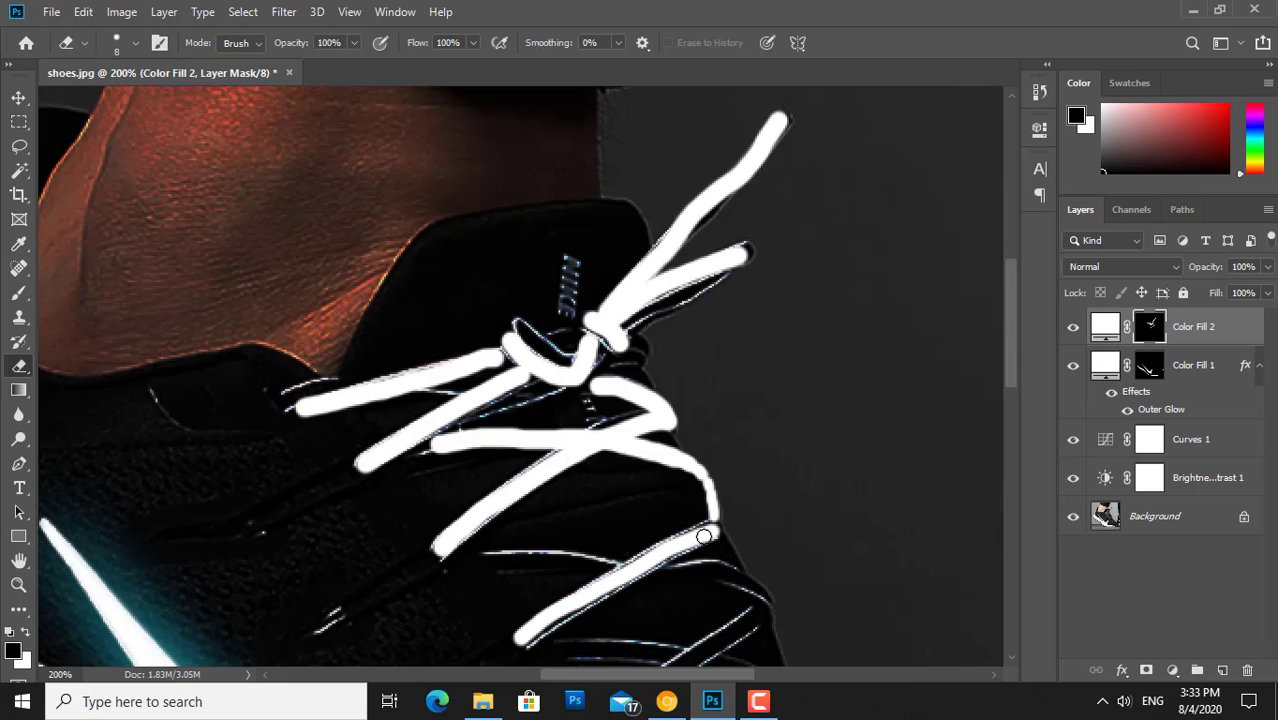
{"action": "mouse_move", "coordinate": [494, 560]}
{"action": "left_mouse_down"}
{"action": "mouse_move", "coordinate": [700, 561]}
{"action": "mouse_move", "coordinate": [762, 603]}
{"action": "left_mouse_up"}
- Paint white along the remaining lower lace strands and lengthen their strokes
{"action": "scroll", "coordinate": [763, 607], "scroll_direction": "down", "scroll_amount": 1}
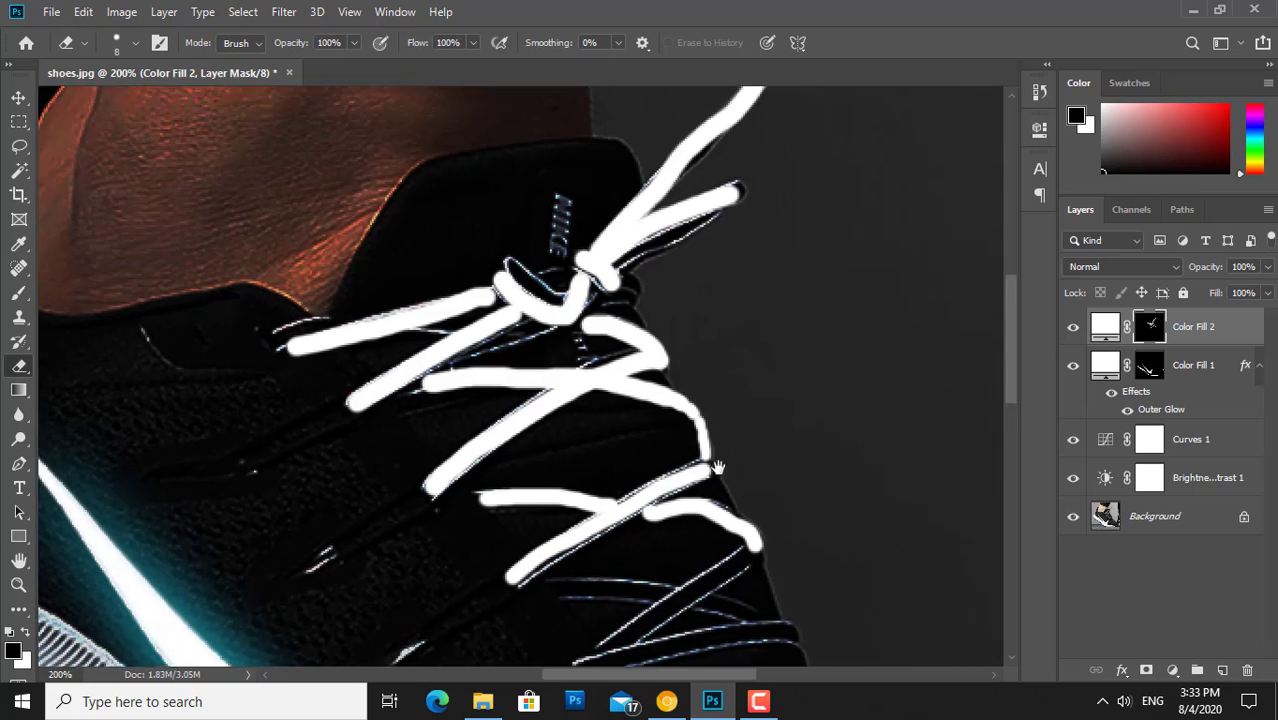
{"action": "scroll", "coordinate": [745, 550], "scroll_direction": "down", "scroll_amount": 1}
{"action": "mouse_move", "coordinate": [733, 494]}
{"action": "left_mouse_down"}
{"action": "mouse_move", "coordinate": [597, 594]}
{"action": "mouse_move", "coordinate": [786, 569]}
{"action": "left_mouse_up"}
{"action": "mouse_move", "coordinate": [551, 522]}
{"action": "left_mouse_down"}
{"action": "mouse_move", "coordinate": [678, 530]}
{"action": "mouse_move", "coordinate": [750, 554]}
{"action": "left_mouse_up"}
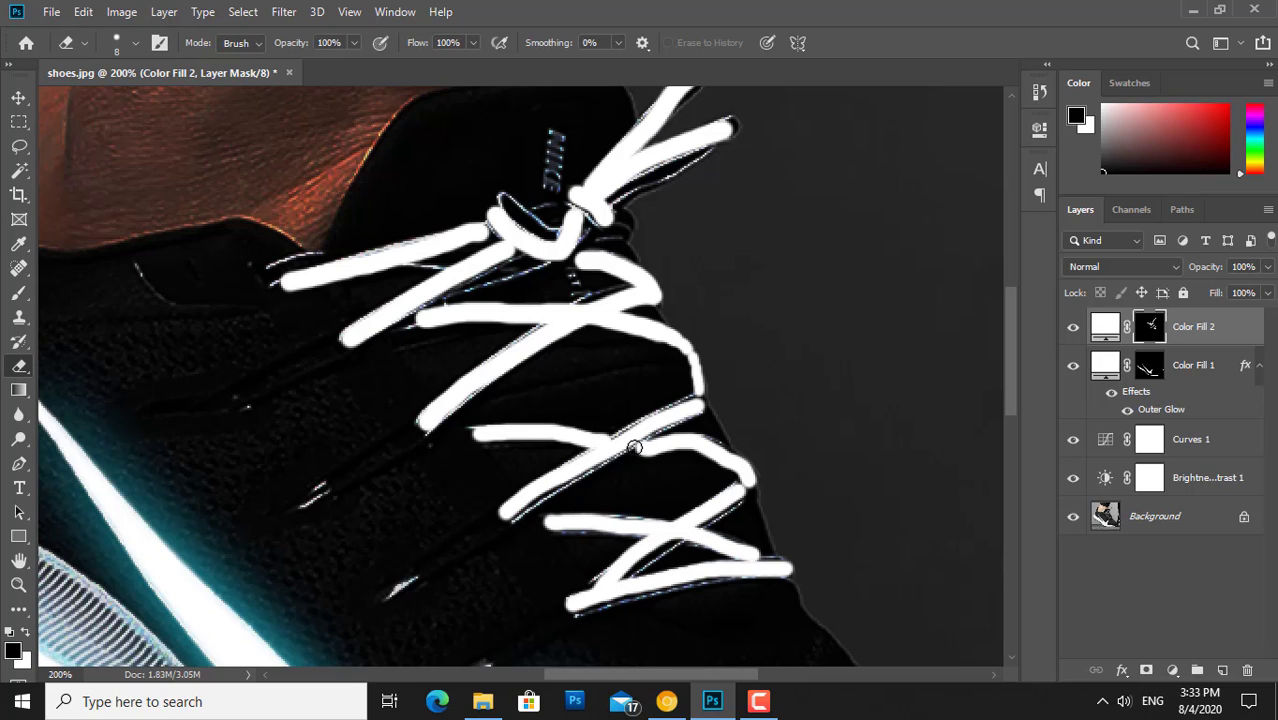
{"action": "mouse_move", "coordinate": [634, 448]}
{"action": "left_mouse_down"}
{"action": "mouse_move", "coordinate": [603, 440]}
{"action": "mouse_move", "coordinate": [690, 438]}
{"action": "mouse_move", "coordinate": [730, 457]}
{"action": "left_mouse_up"}
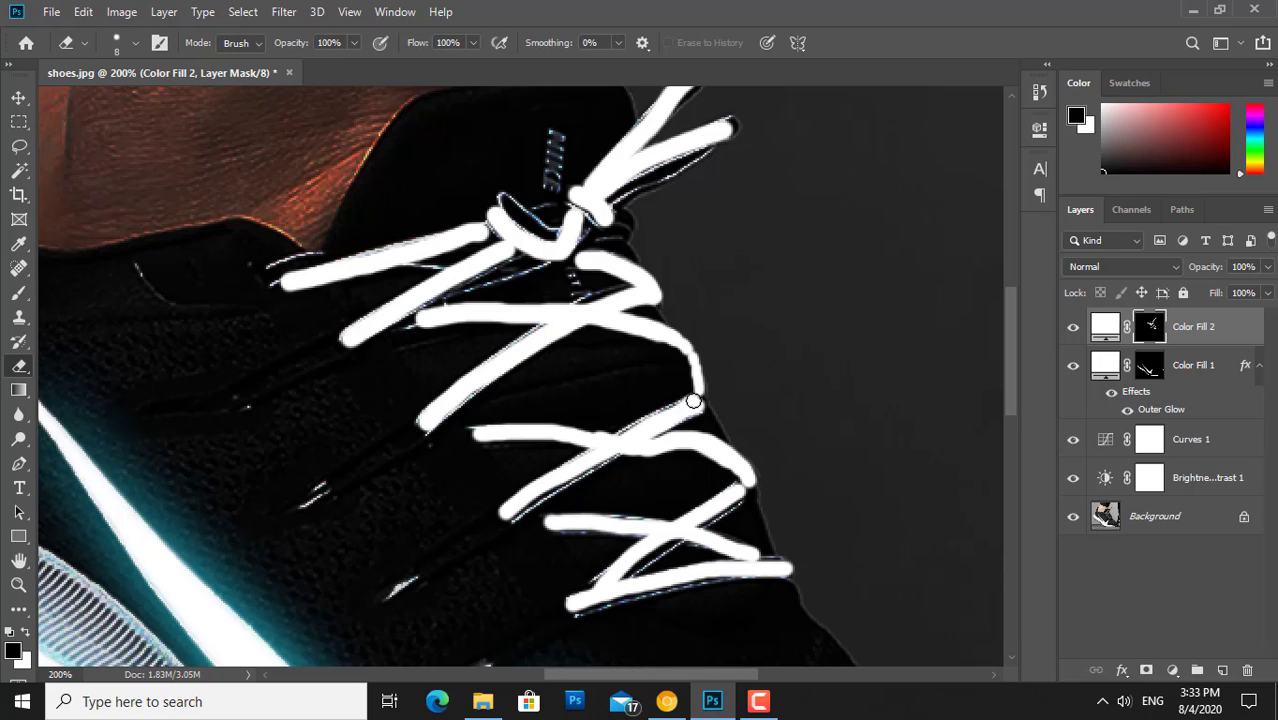
{"action": "left_click_drag", "start_coordinate": [683, 403], "coordinate": [644, 424]}
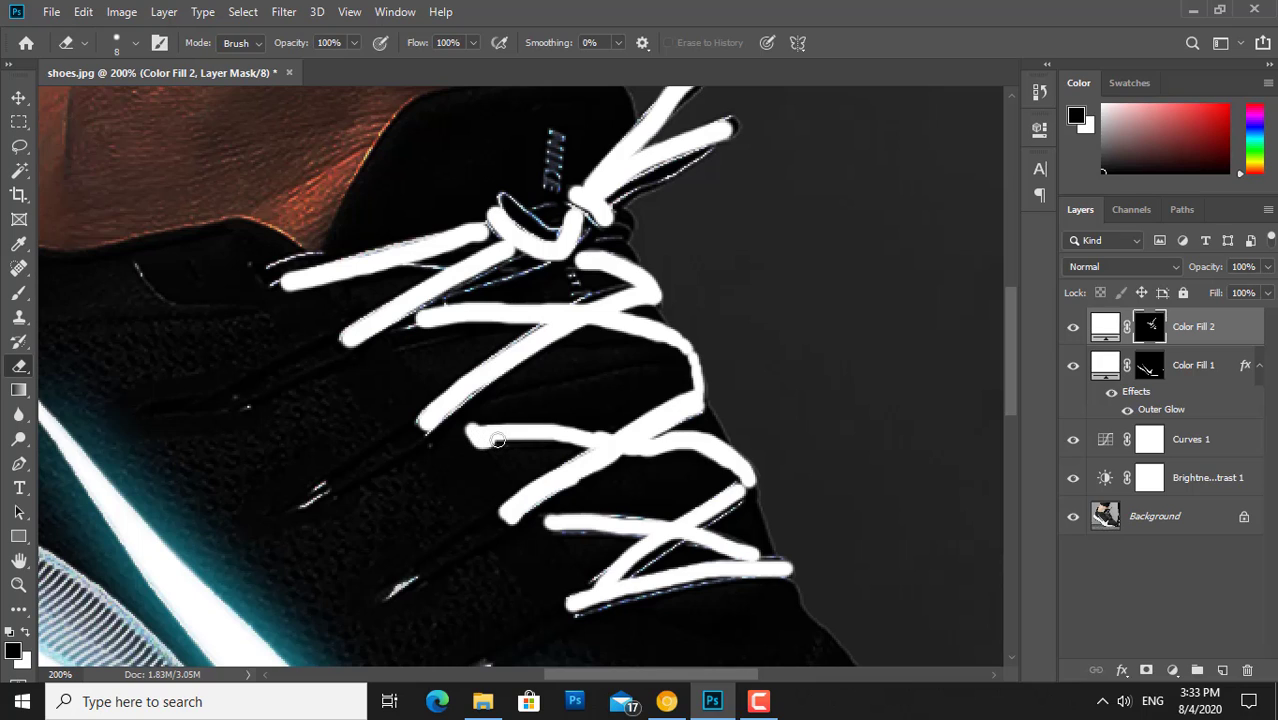
{"action": "left_click_drag", "start_coordinate": [497, 440], "coordinate": [548, 436]}
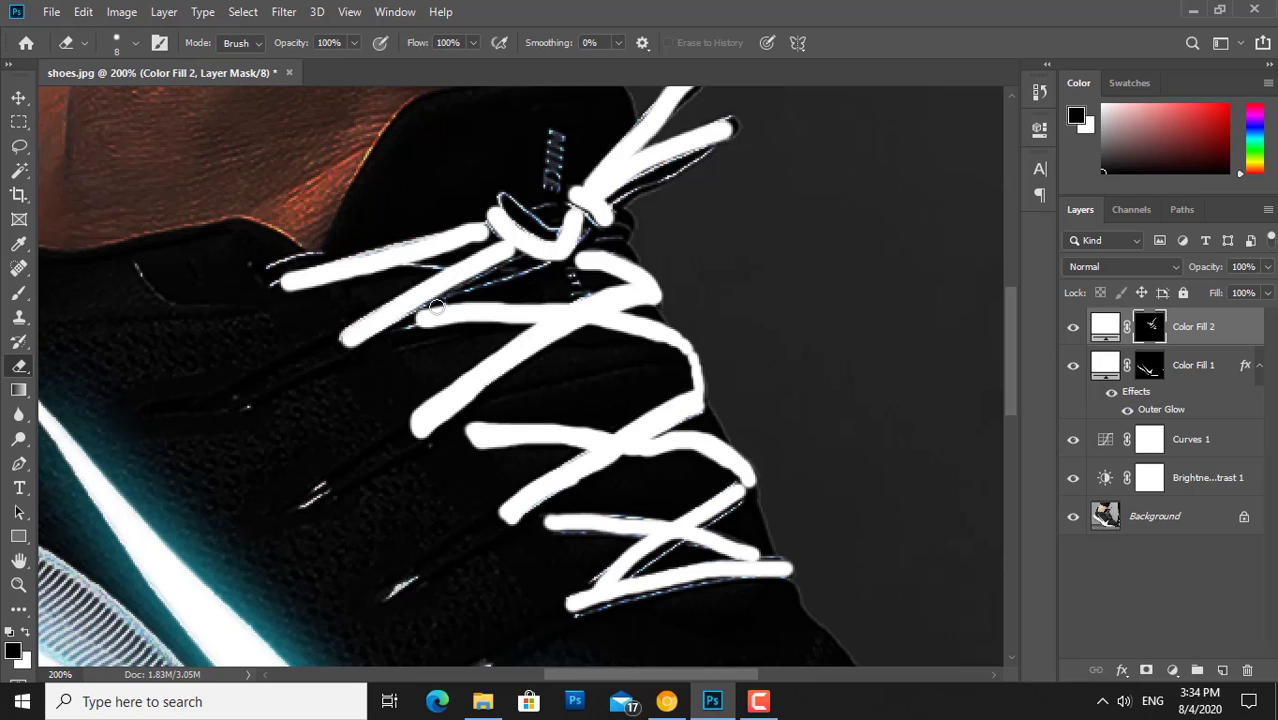
- Thicken the upper lace strand and extend the left and upper-right lace tips
{"action": "left_click_drag", "start_coordinate": [455, 284], "coordinate": [553, 256]}
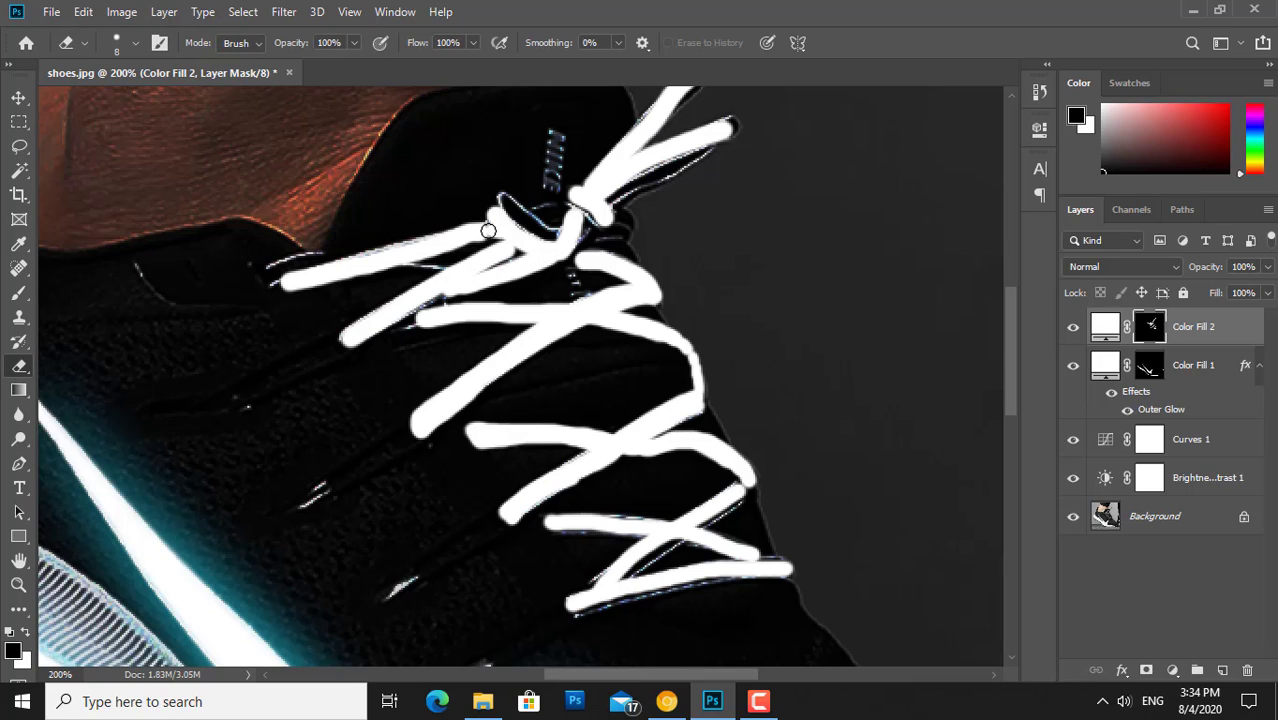
{"action": "left_click_drag", "start_coordinate": [273, 276], "coordinate": [306, 263]}
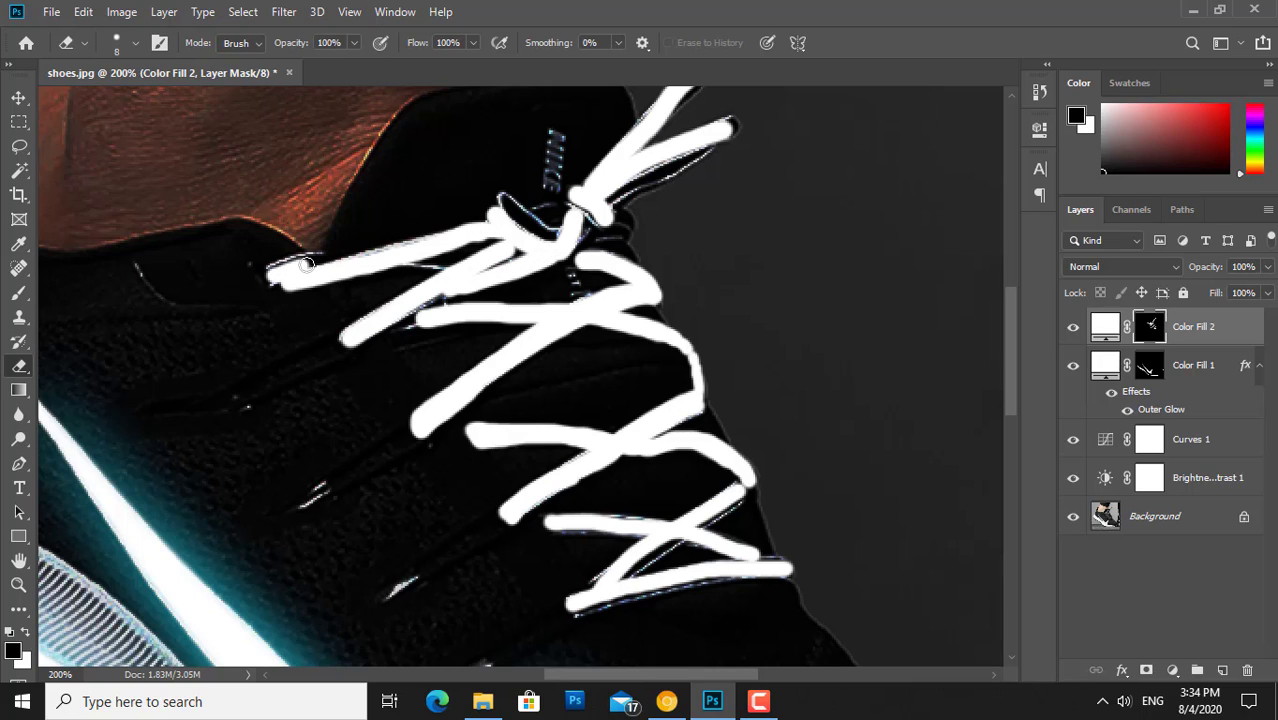
{"action": "left_click_drag", "start_coordinate": [548, 236], "coordinate": [473, 282]}
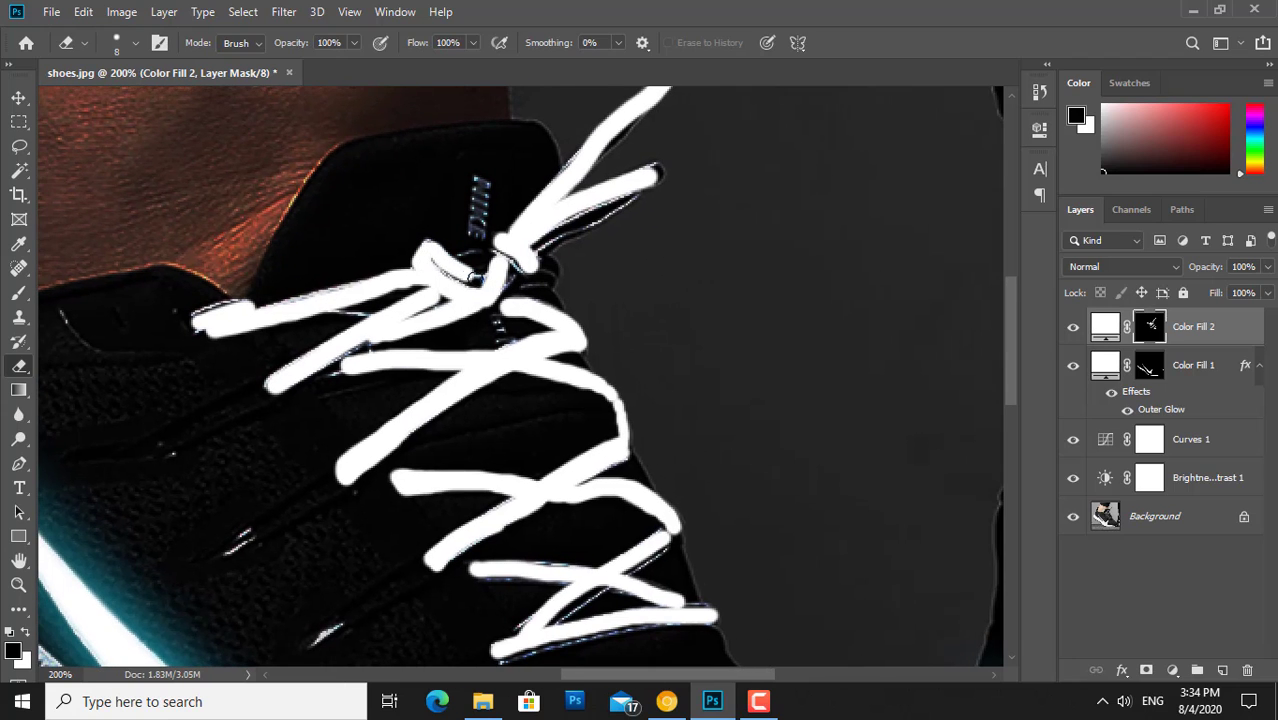
{"action": "left_click_drag", "start_coordinate": [631, 191], "coordinate": [539, 245]}
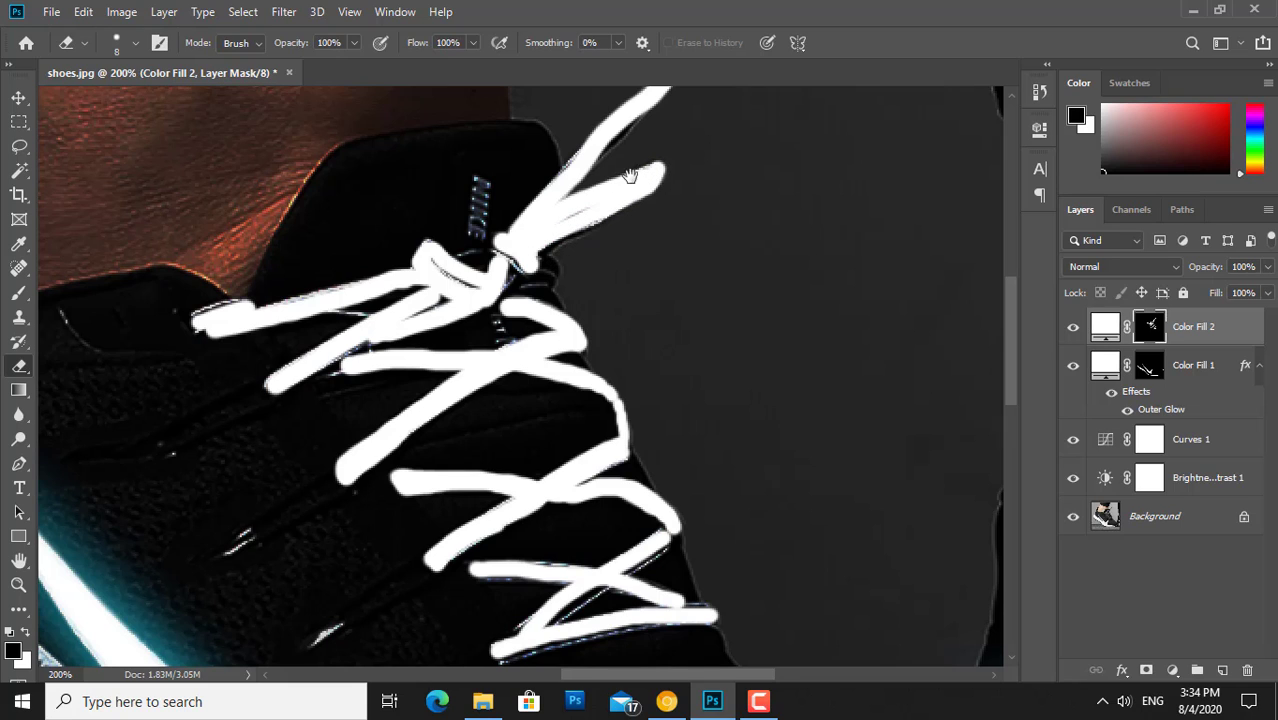
- Pan across the shoe, swoosh and sole to check that every lace is covered
{"action": "mouse_move", "coordinate": [630, 176]}
{"action": "left_mouse_down"}
{"action": "mouse_move", "coordinate": [598, 238]}
{"action": "mouse_move", "coordinate": [564, 229]}
{"action": "left_mouse_up"}
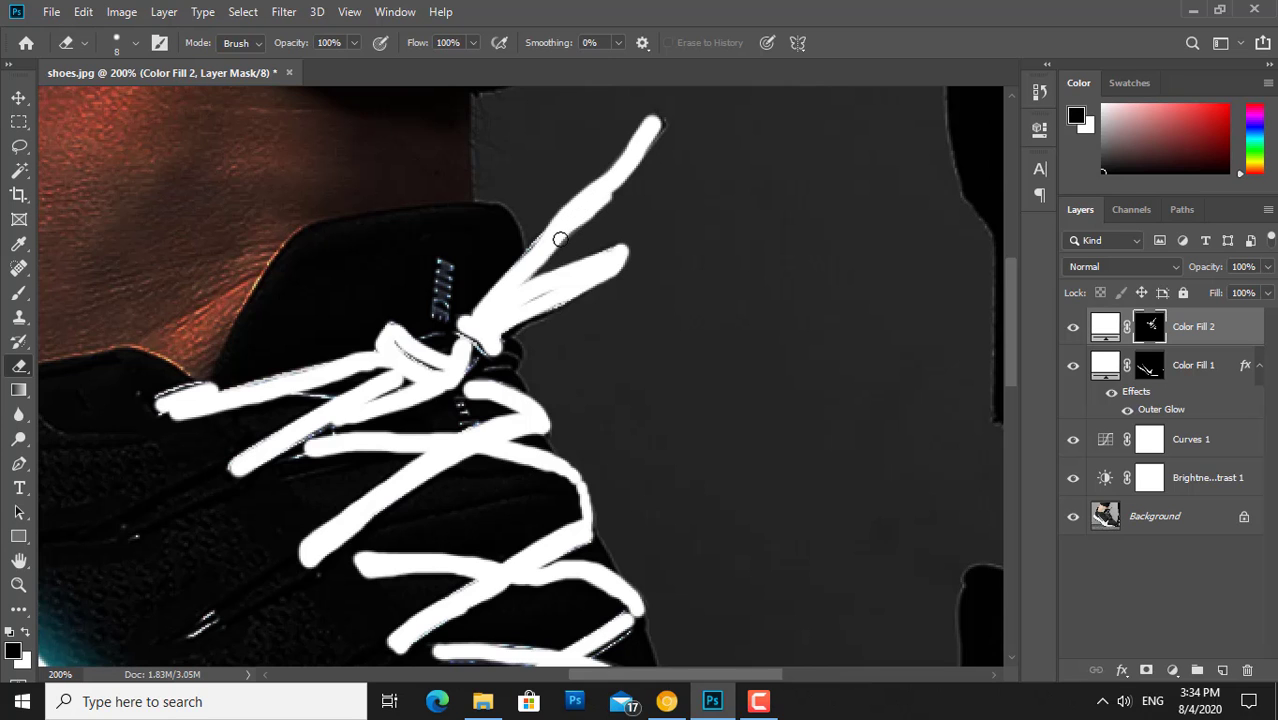
{"action": "mouse_move", "coordinate": [661, 257]}
{"action": "left_mouse_down"}
{"action": "mouse_move", "coordinate": [628, 351]}
{"action": "mouse_move", "coordinate": [545, 288]}
{"action": "left_mouse_up"}
{"action": "left_click_drag", "start_coordinate": [548, 374], "coordinate": [520, 300]}
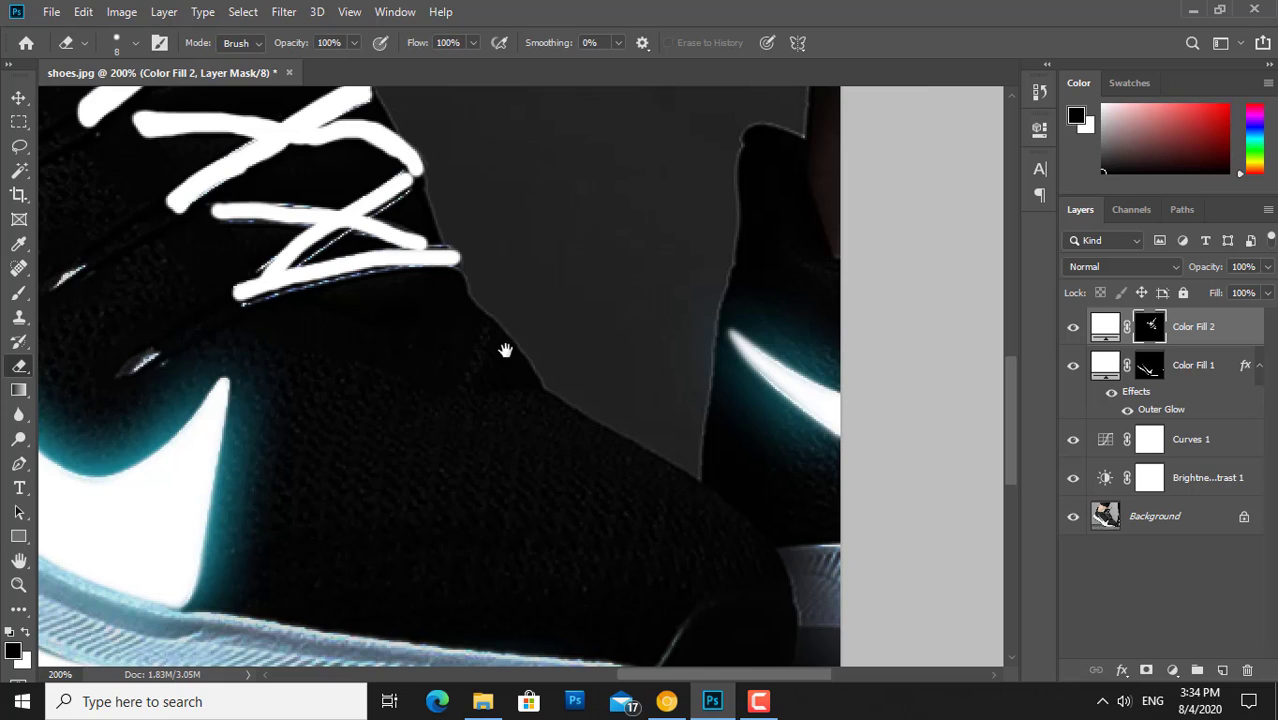
{"action": "left_click_drag", "start_coordinate": [505, 350], "coordinate": [610, 280]}
{"action": "mouse_move", "coordinate": [565, 411]}
{"action": "left_mouse_down"}
{"action": "mouse_move", "coordinate": [710, 414]}
{"action": "mouse_move", "coordinate": [712, 401]}
{"action": "mouse_move", "coordinate": [728, 435]}
{"action": "left_mouse_up"}
{"action": "mouse_move", "coordinate": [641, 314]}
{"action": "left_mouse_down"}
{"action": "mouse_move", "coordinate": [673, 348]}
{"action": "mouse_move", "coordinate": [685, 392]}
{"action": "left_mouse_up"}
{"action": "left_click_drag", "start_coordinate": [724, 353], "coordinate": [676, 352]}
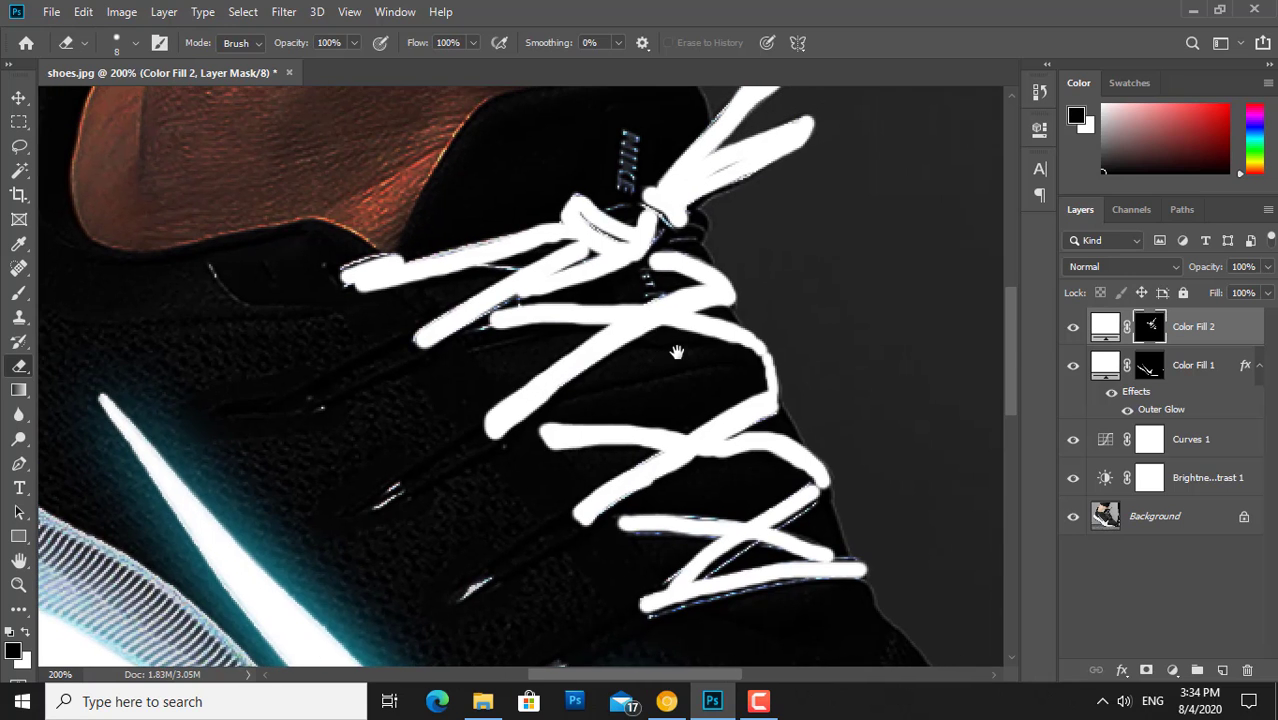
{"action": "left_click_drag", "start_coordinate": [700, 304], "coordinate": [618, 364]}
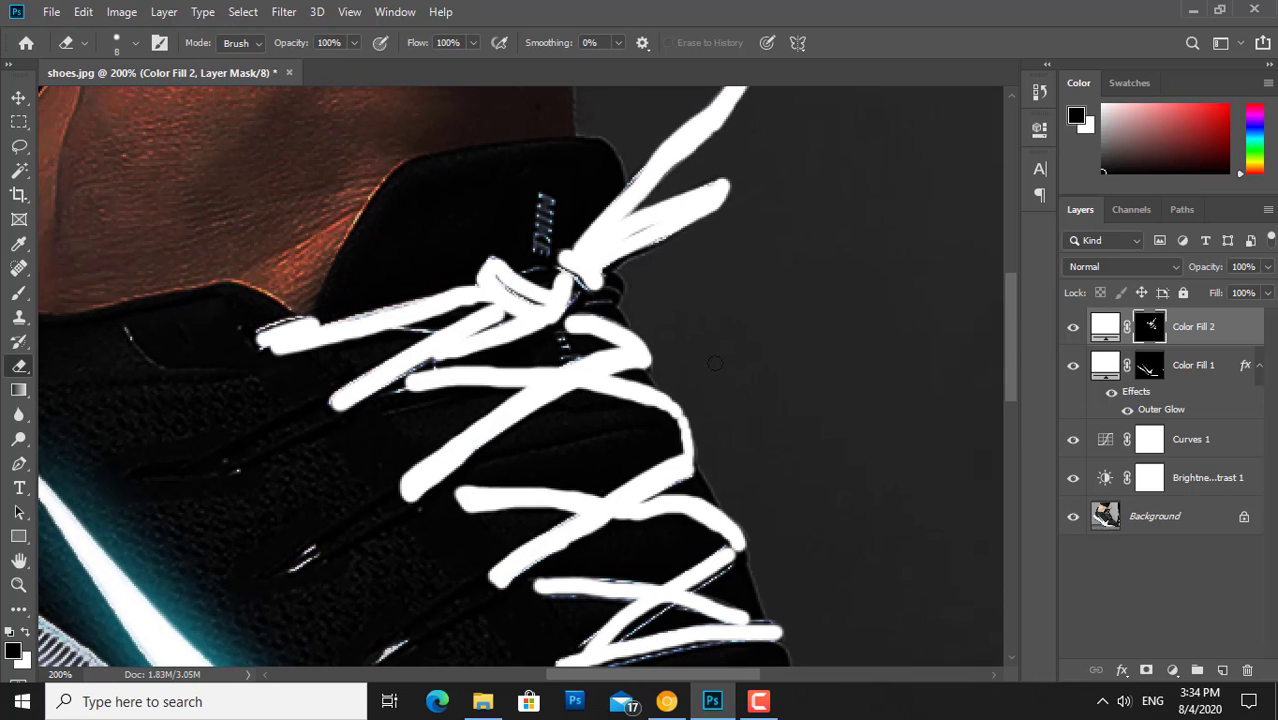
{"action": "right_click", "coordinate": [1193, 334]}
- Give Color Fill 2 a magenta (f920dd) Outer Glow with a 27 px size
{"action": "key", "text": "Escape"}
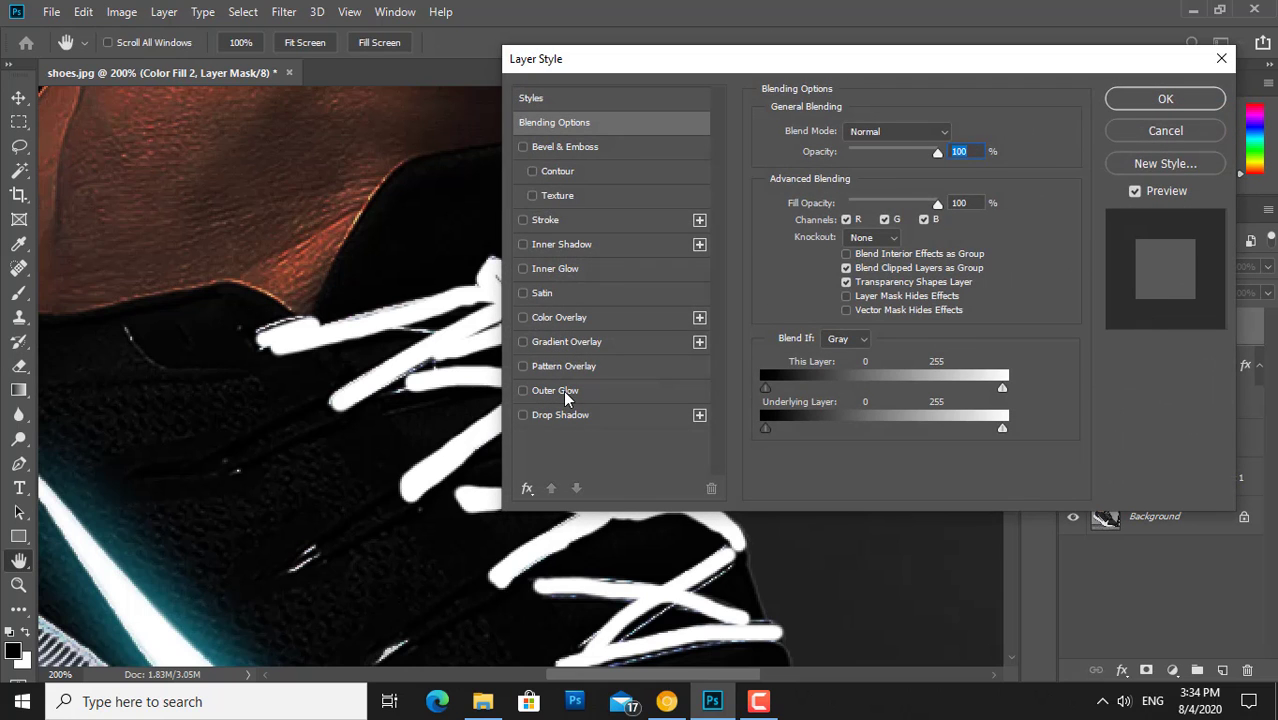
{"action": "left_click", "coordinate": [568, 393]}
{"action": "left_click", "coordinate": [812, 197]}
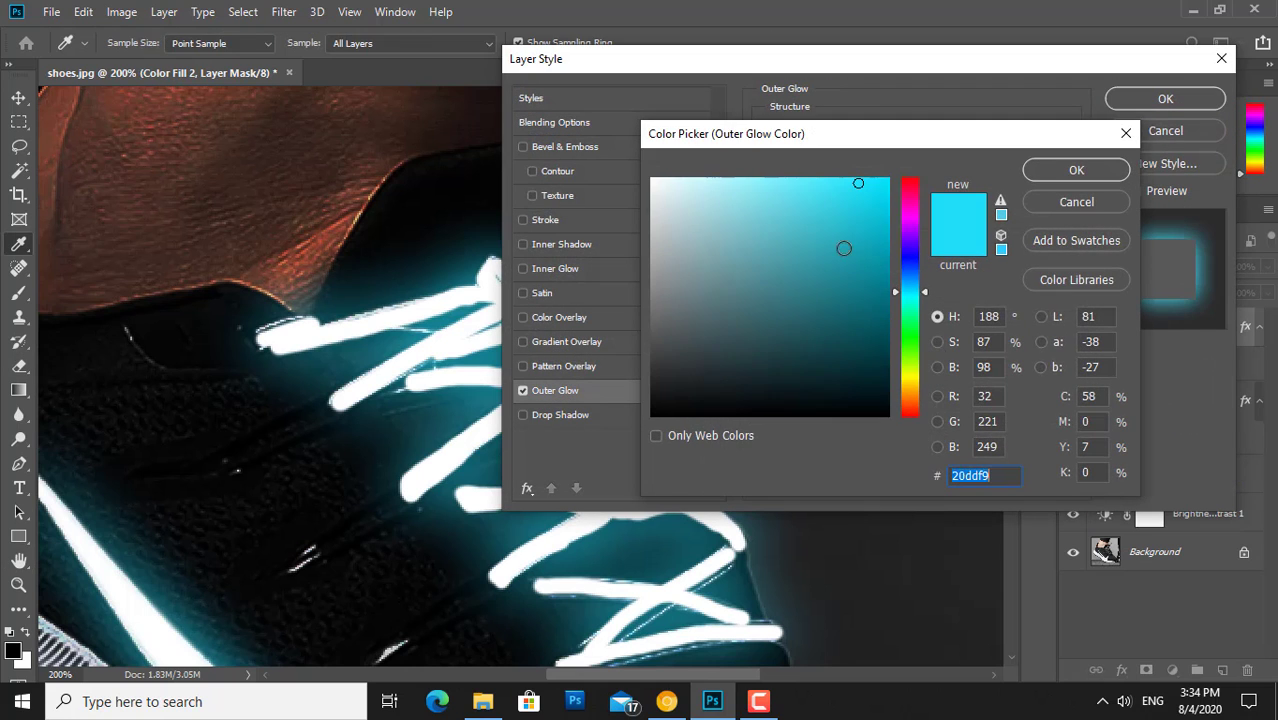
{"action": "left_click_drag", "start_coordinate": [926, 293], "coordinate": [915, 218]}
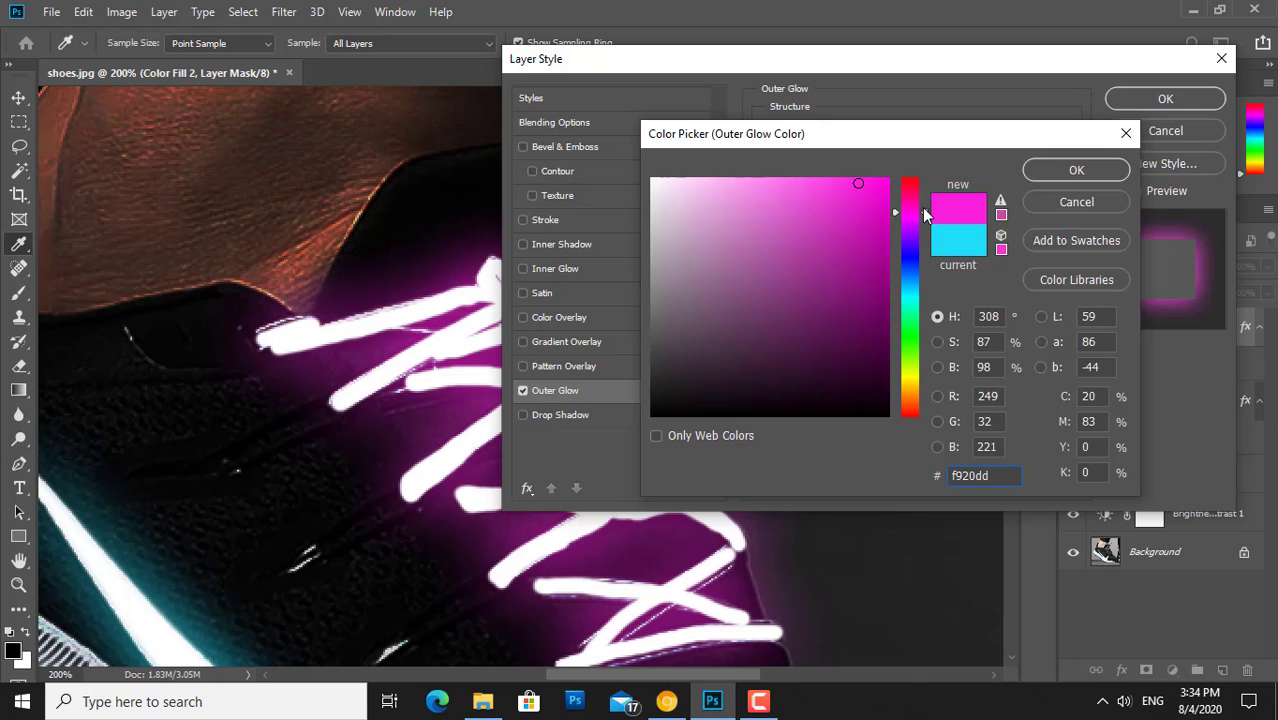
{"action": "left_click", "coordinate": [1062, 174]}
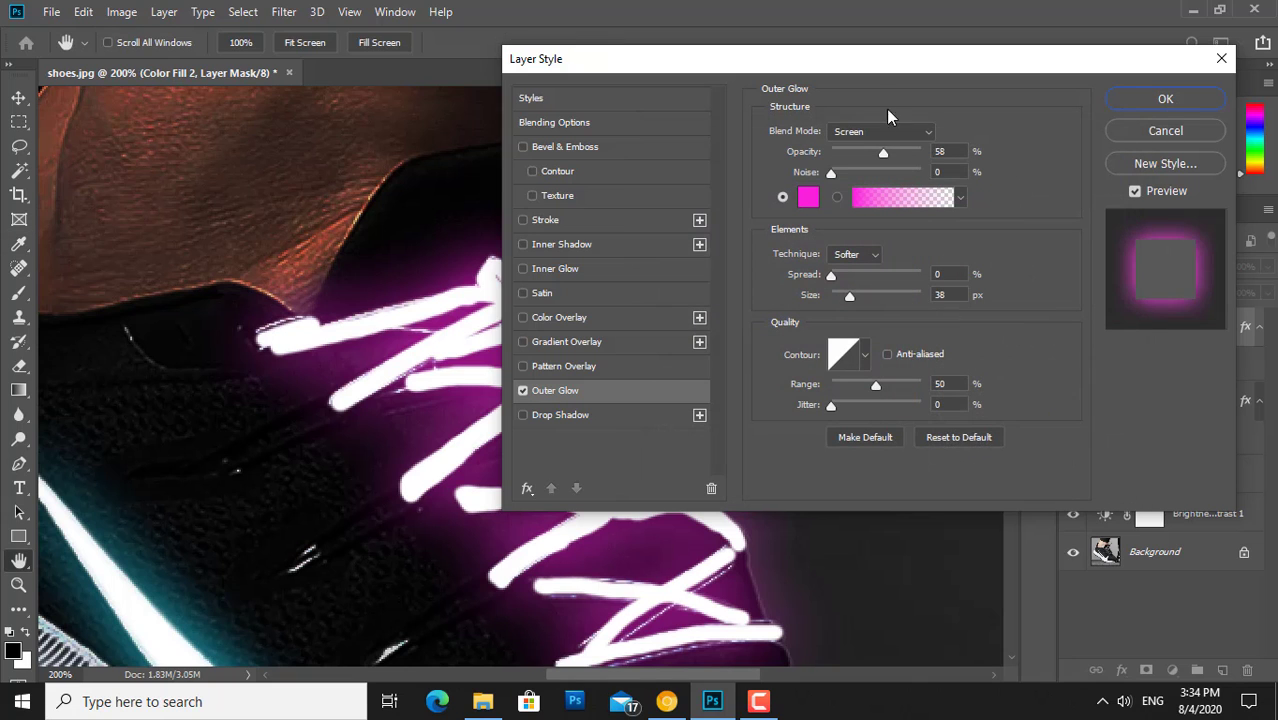
{"action": "left_click_drag", "start_coordinate": [858, 68], "coordinate": [1022, 24]}
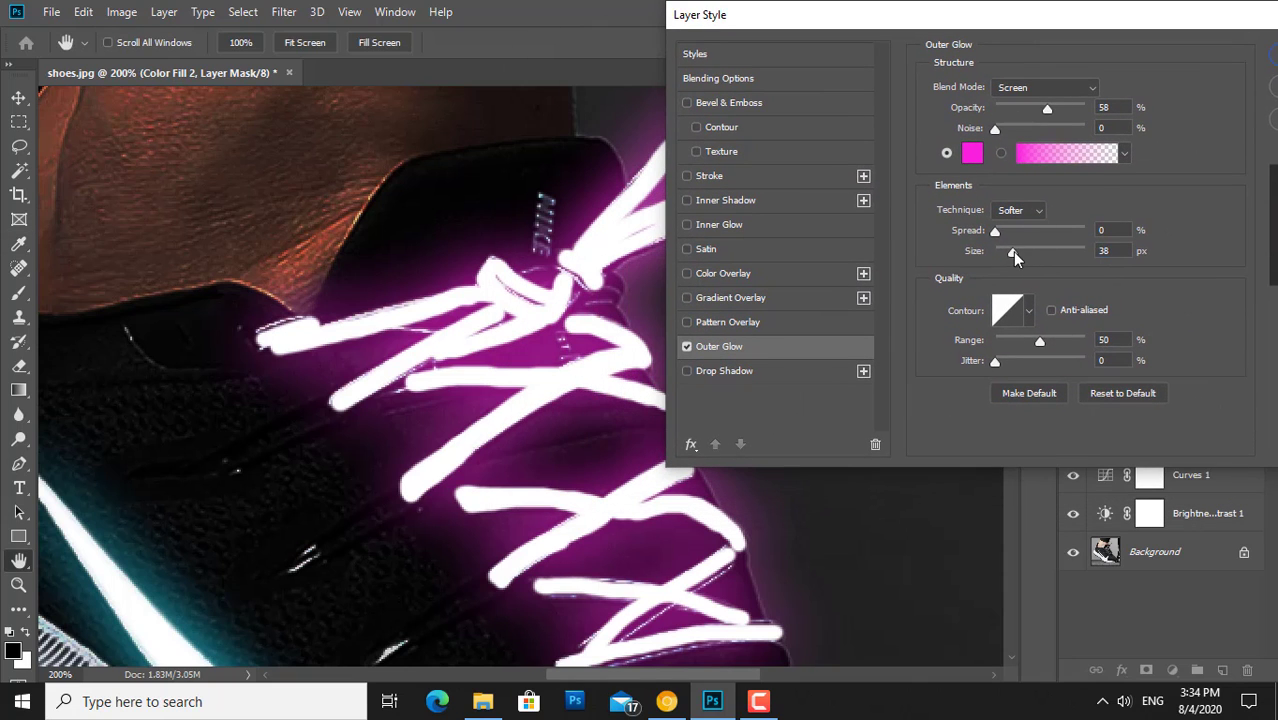
{"action": "left_click_drag", "start_coordinate": [1012, 251], "coordinate": [1009, 251]}
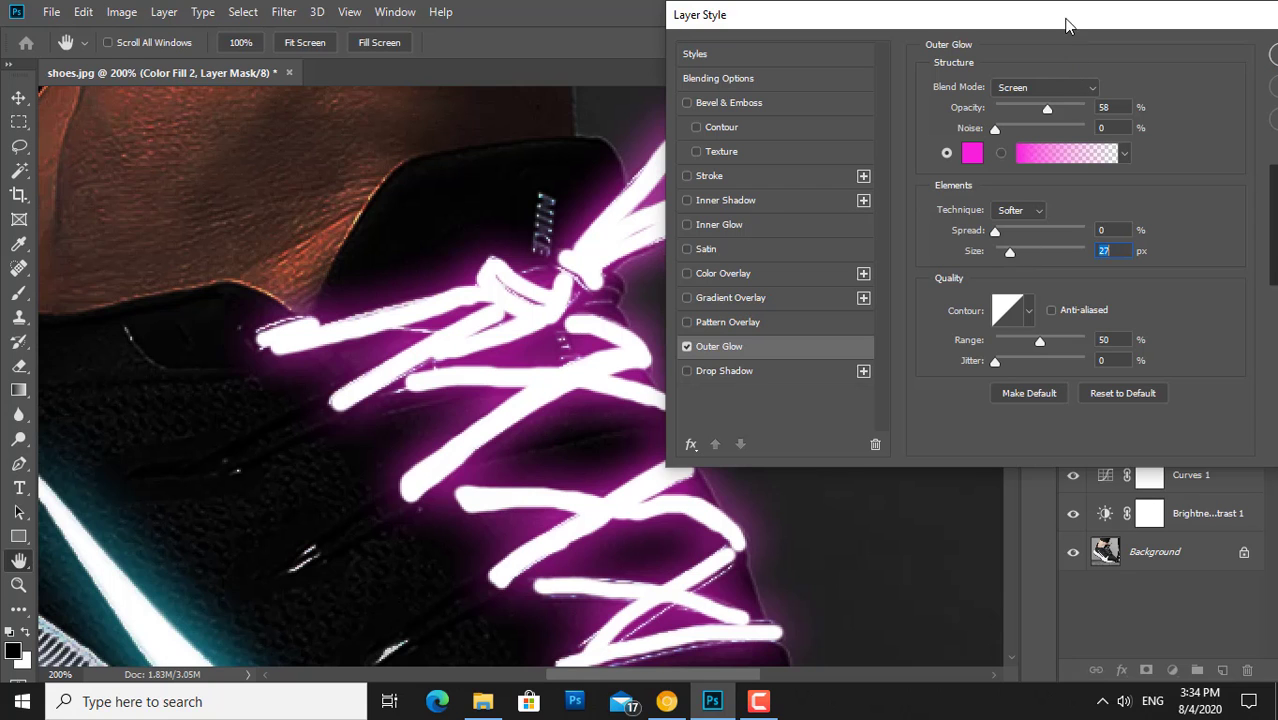
{"action": "left_click_drag", "start_coordinate": [1068, 23], "coordinate": [938, 57]}
{"action": "left_click", "coordinate": [1198, 90]}
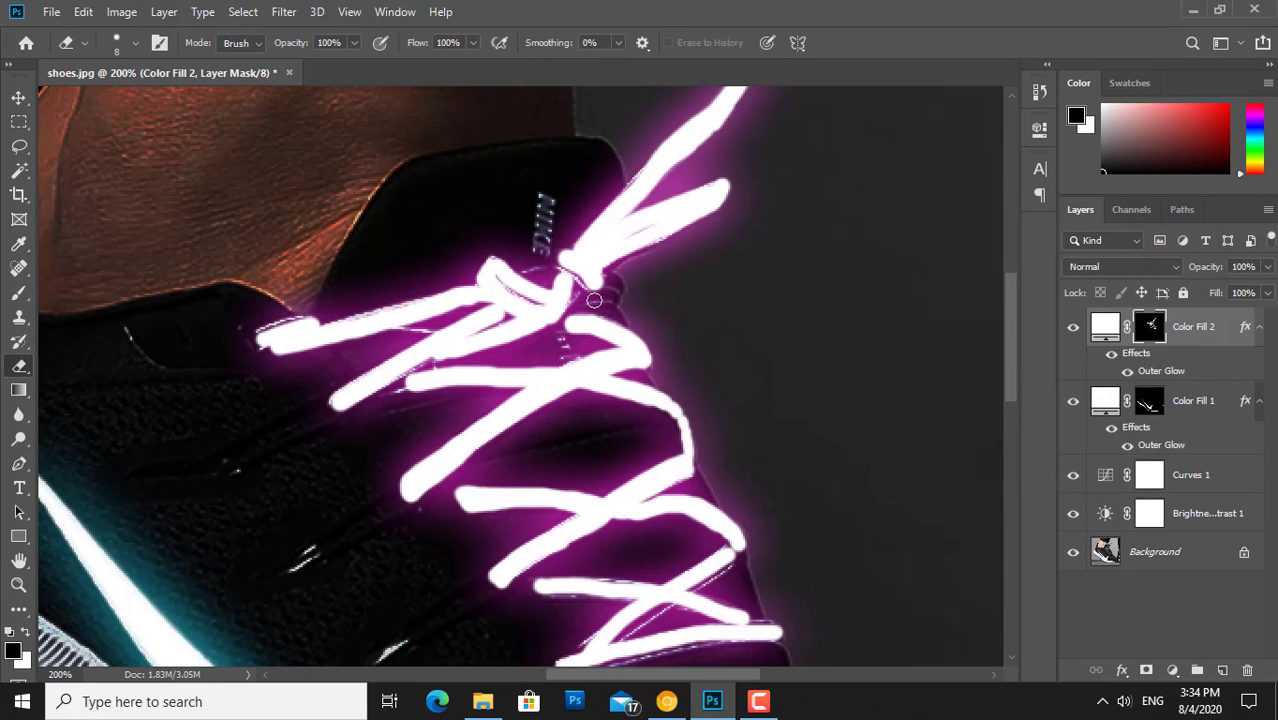
- Fit the whole shoe on screen and add a new Layer 1 in Color Dodge mode
{"action": "key", "text": "ctrl+minus"}
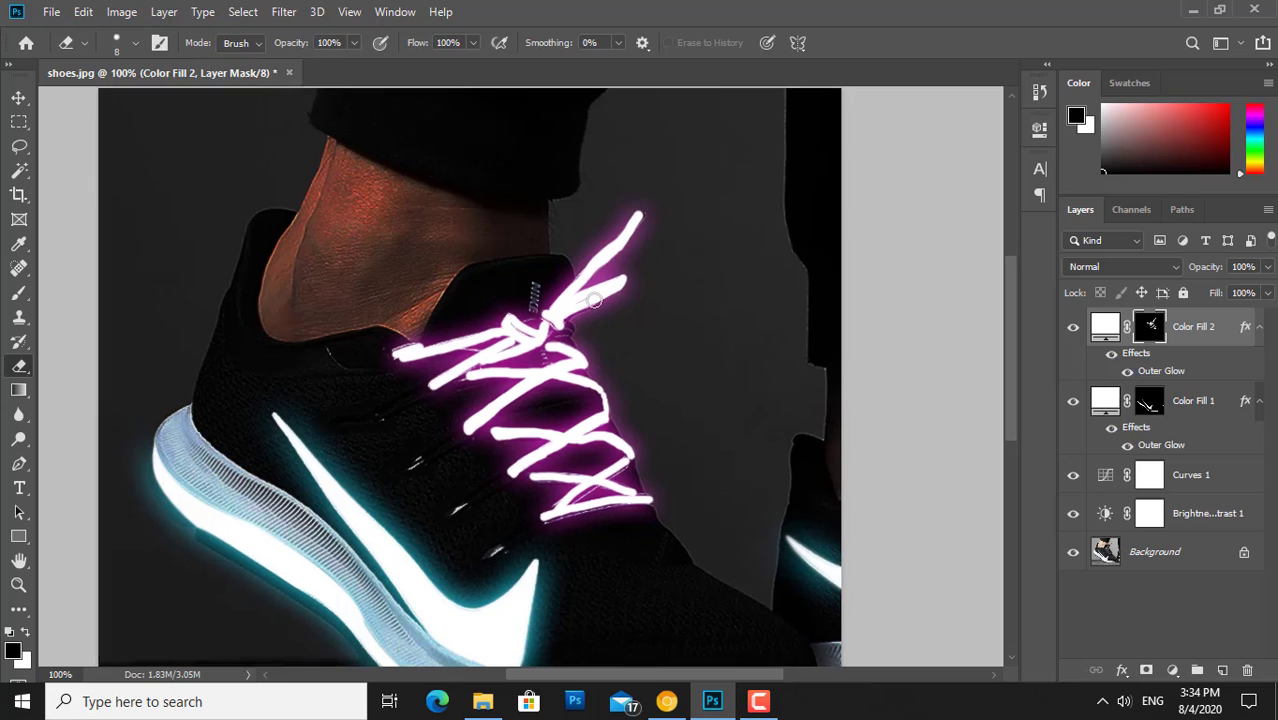
{"action": "key", "text": "ctrl+0"}
{"action": "left_click", "coordinate": [1222, 669]}
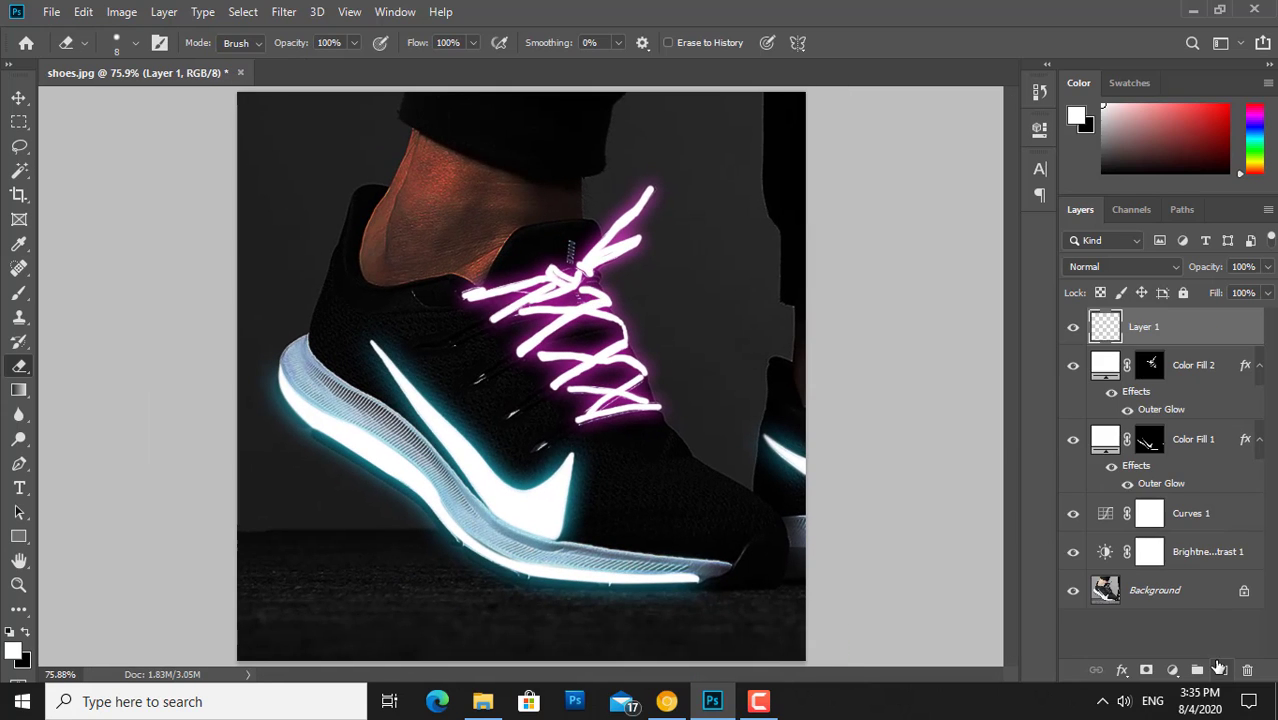
{"action": "left_click", "coordinate": [1119, 265]}
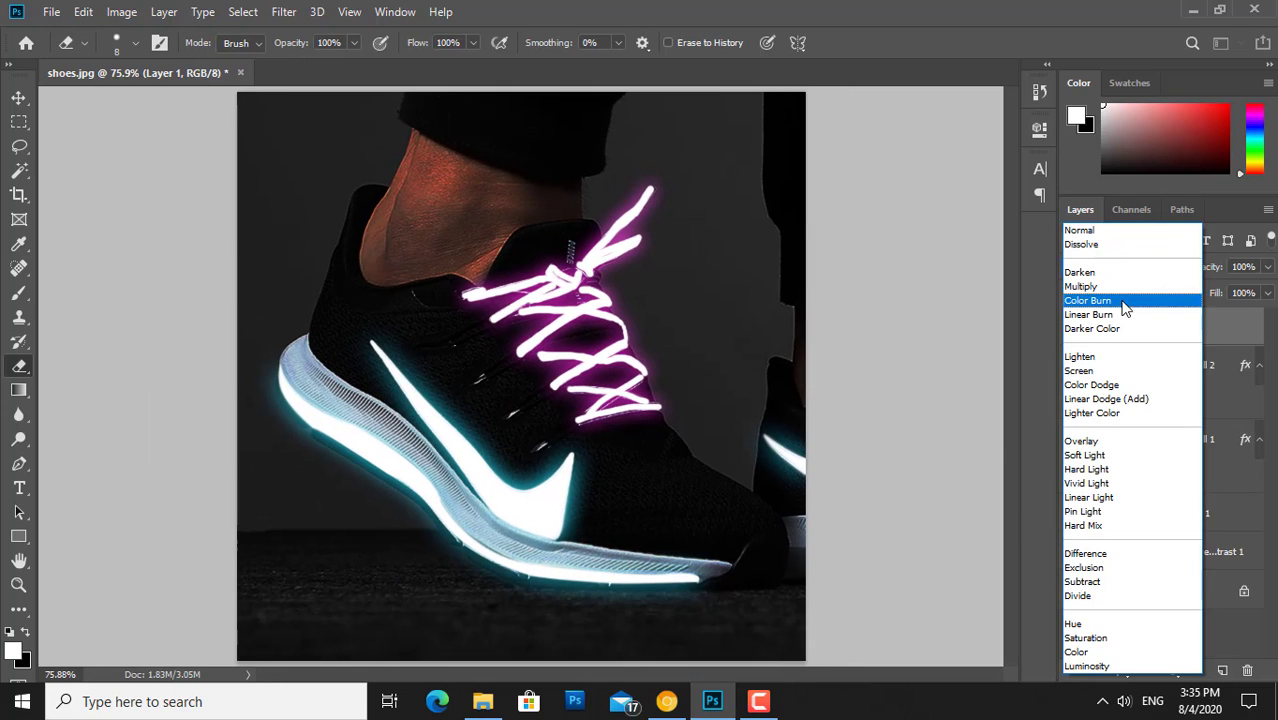
{"action": "left_click", "coordinate": [1122, 387]}
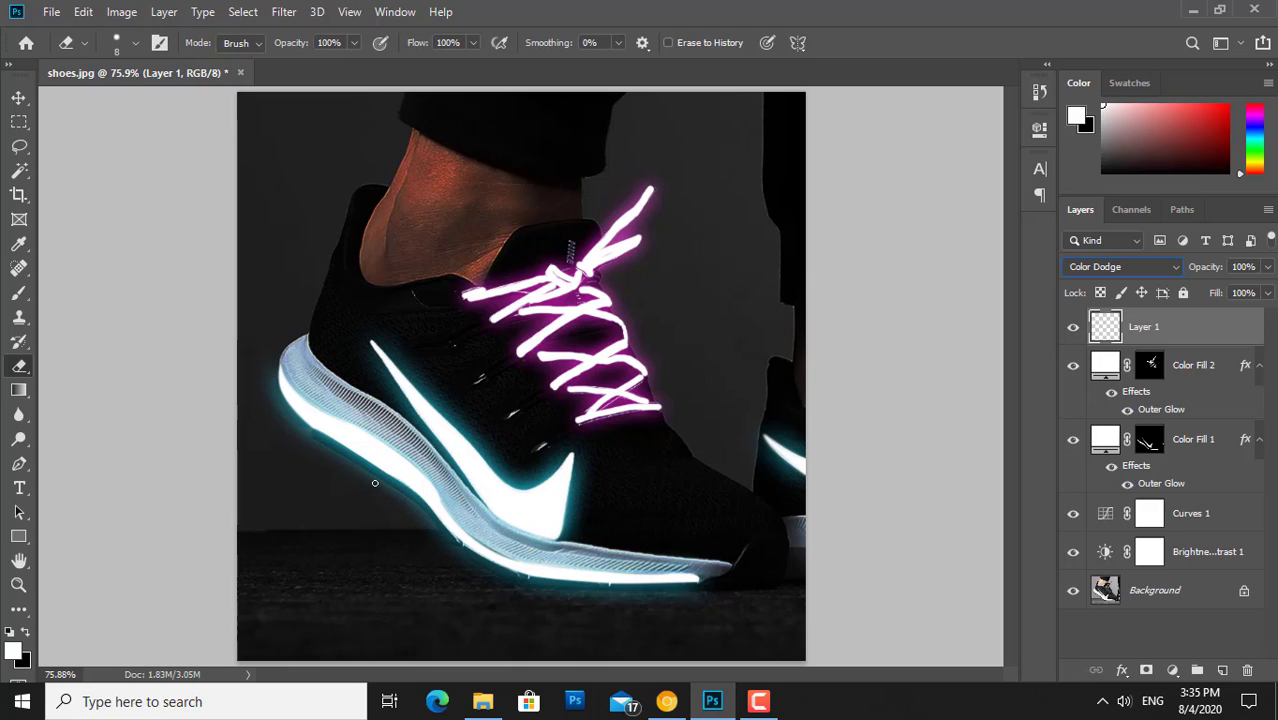
- Set the Brush to 25% opacity with lowered hardness, undoing the stray dab
{"action": "left_click", "coordinate": [19, 292]}
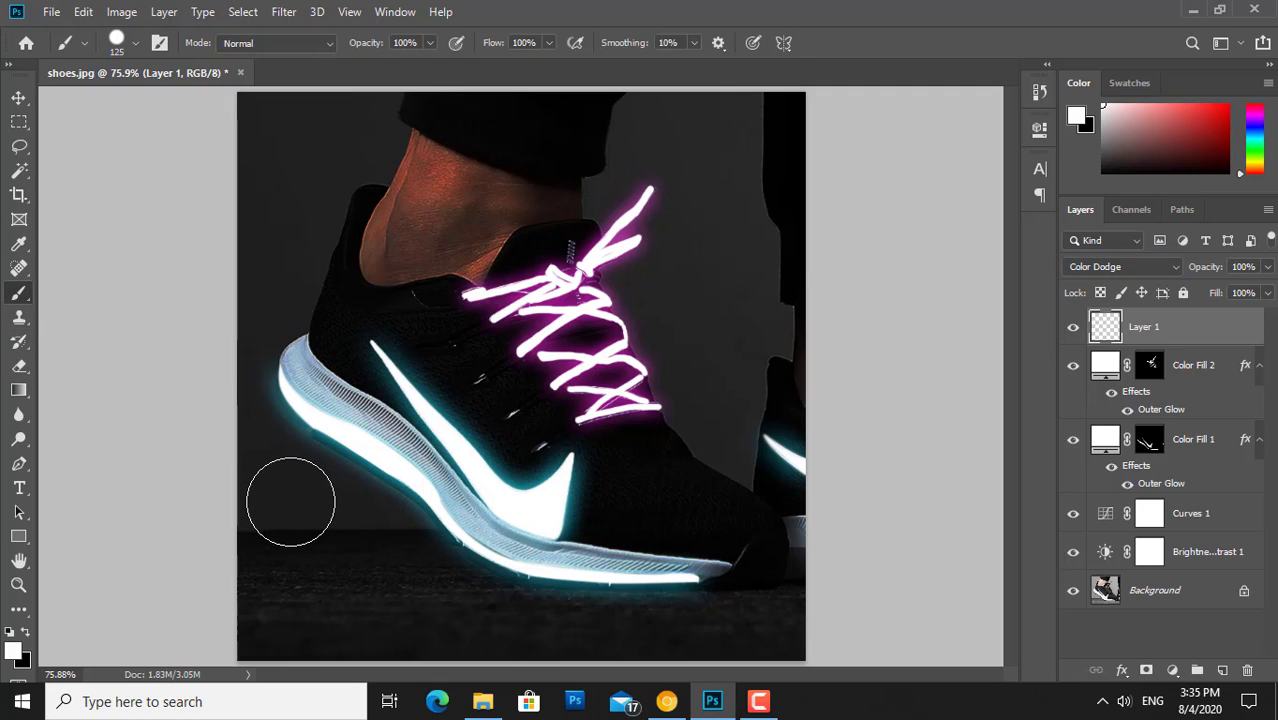
{"action": "left_click", "coordinate": [429, 43]}
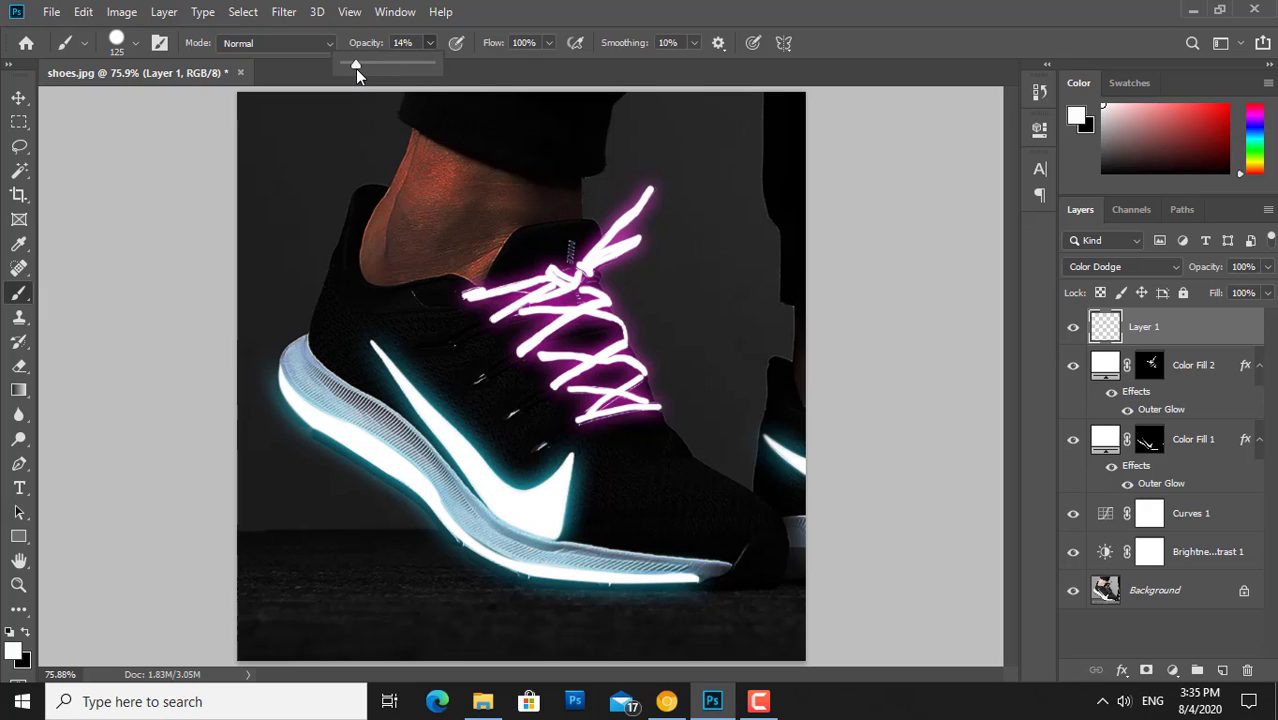
{"action": "left_click_drag", "start_coordinate": [362, 68], "coordinate": [366, 68]}
{"action": "right_click", "coordinate": [397, 451]}
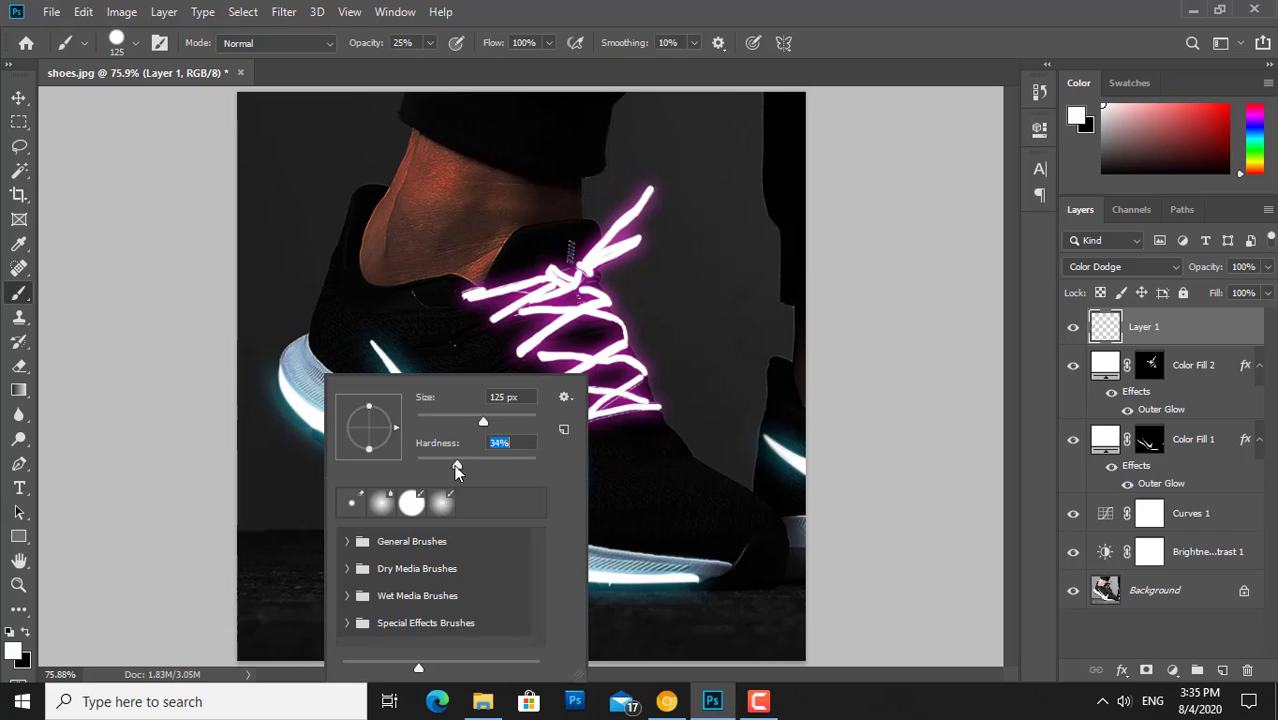
{"action": "left_click", "coordinate": [265, 512]}
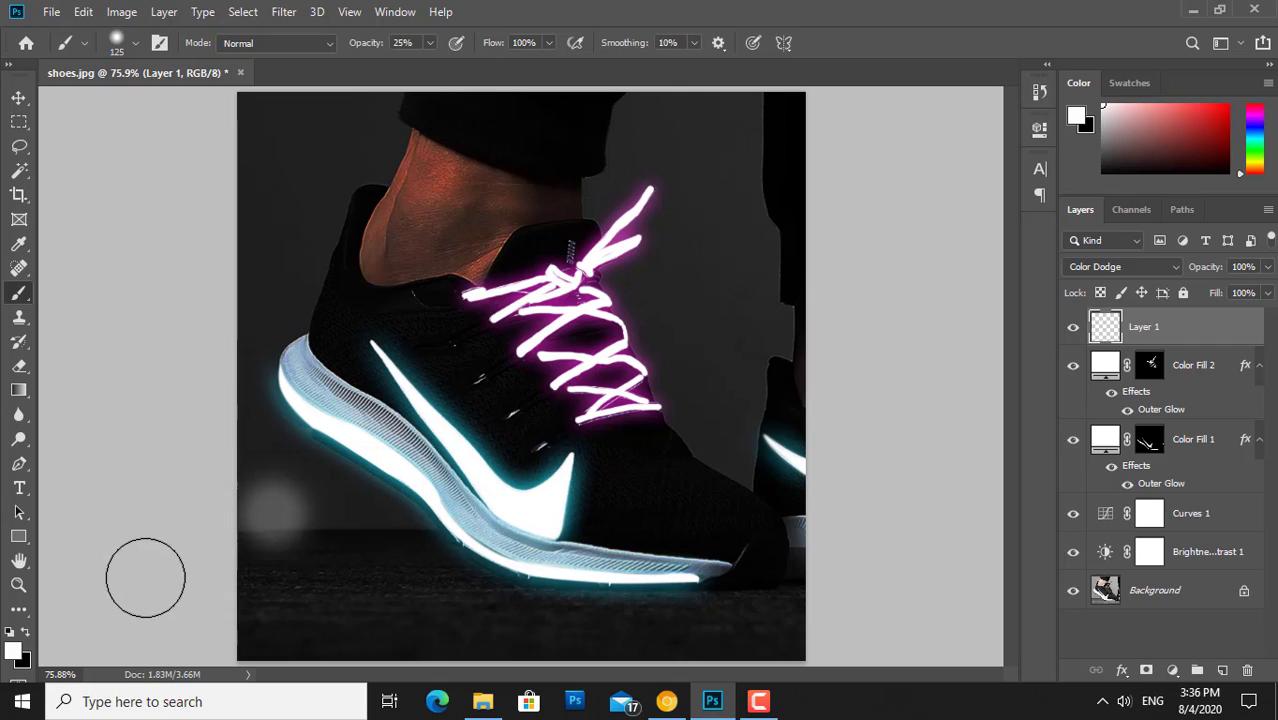
{"action": "key", "text": "ctrl+z"}
- Set the foreground colour to a bright cyan sampled from the shoe's glow
{"action": "left_click", "coordinate": [15, 652]}
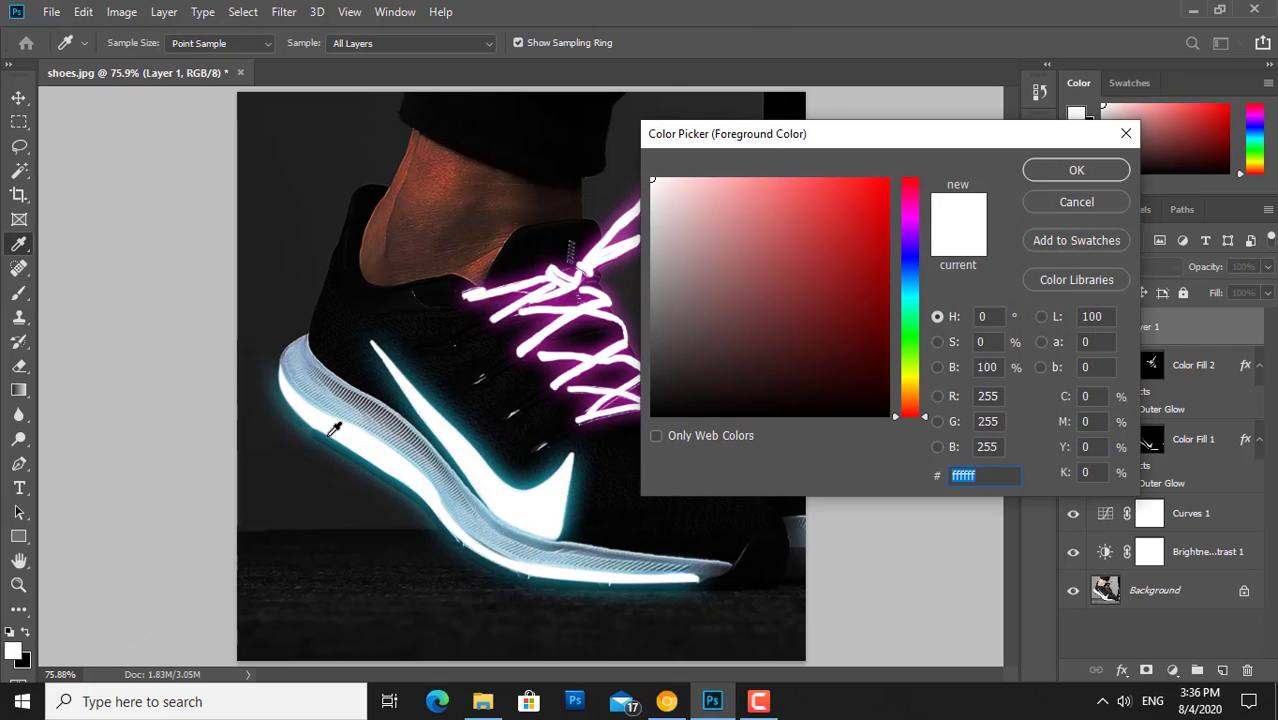
{"action": "left_click", "coordinate": [320, 430]}
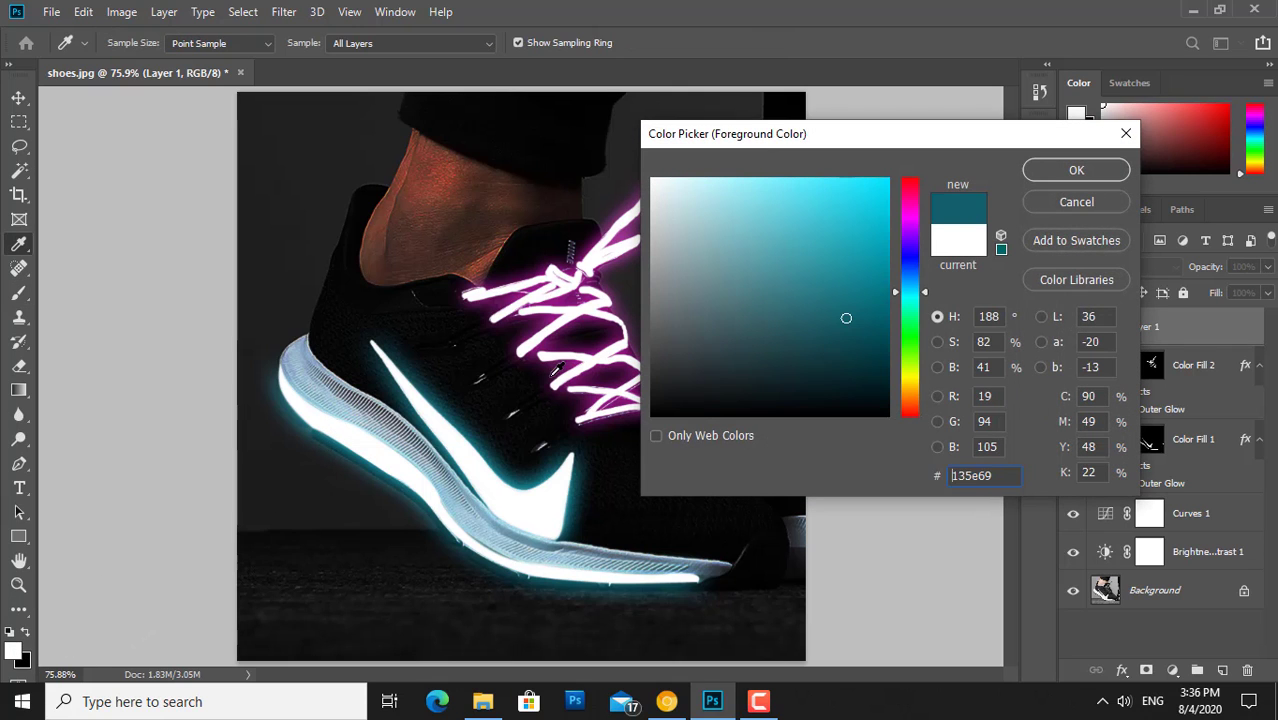
{"action": "left_click", "coordinate": [834, 246]}
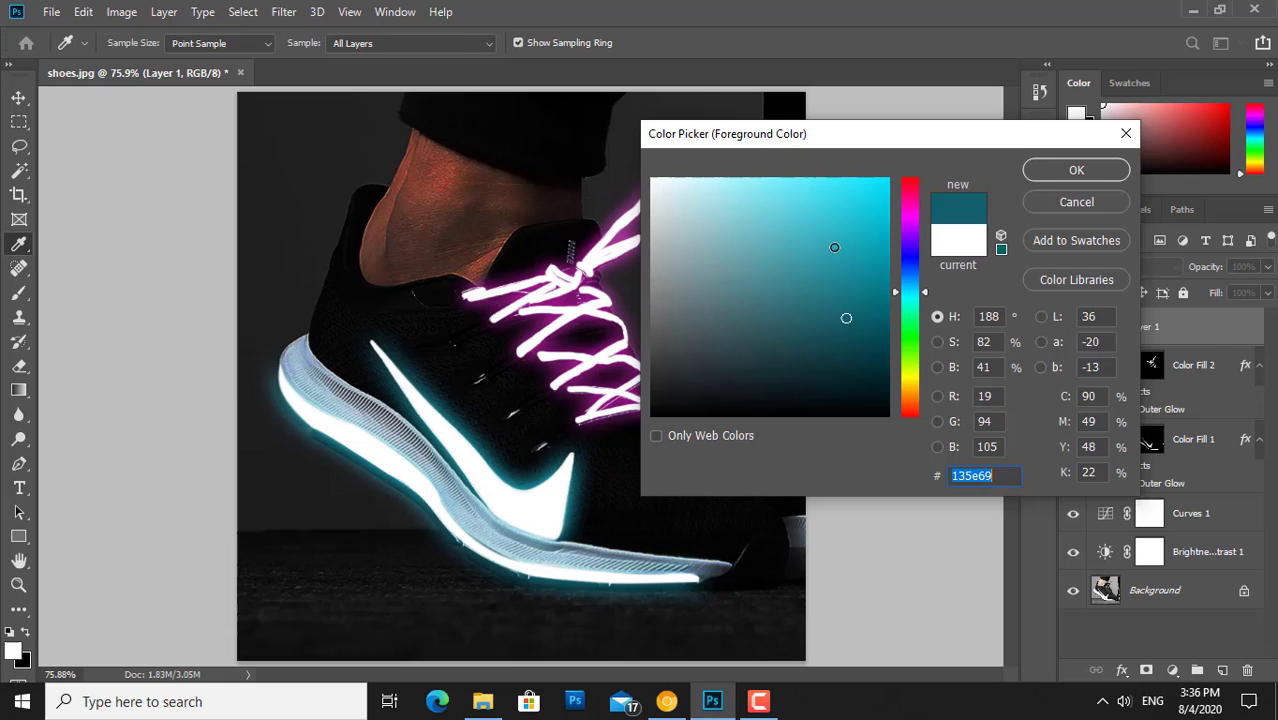
{"action": "left_click", "coordinate": [878, 179]}
{"action": "left_click", "coordinate": [1047, 173]}
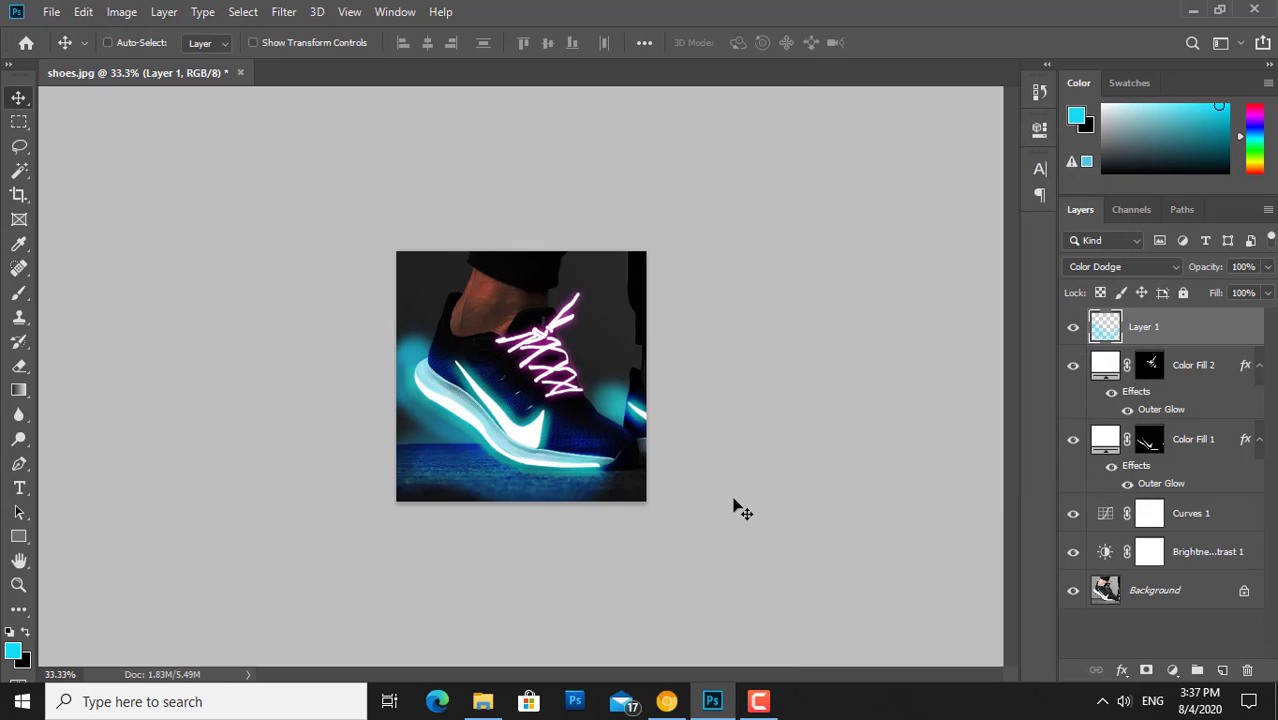
- Replace Layer 1 with a fresh empty layer set to Color Dodge
{"action": "key", "text": "Delete"}
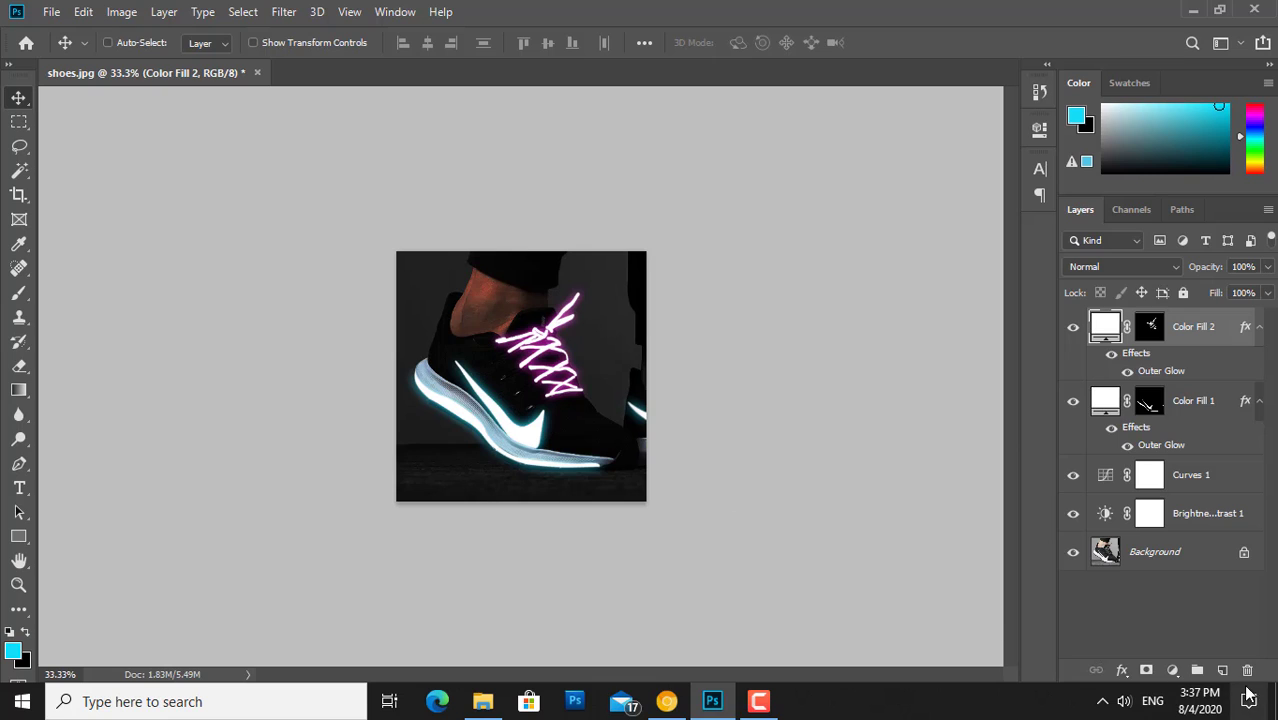
{"action": "left_click", "coordinate": [1221, 670]}
{"action": "left_click", "coordinate": [1108, 265]}
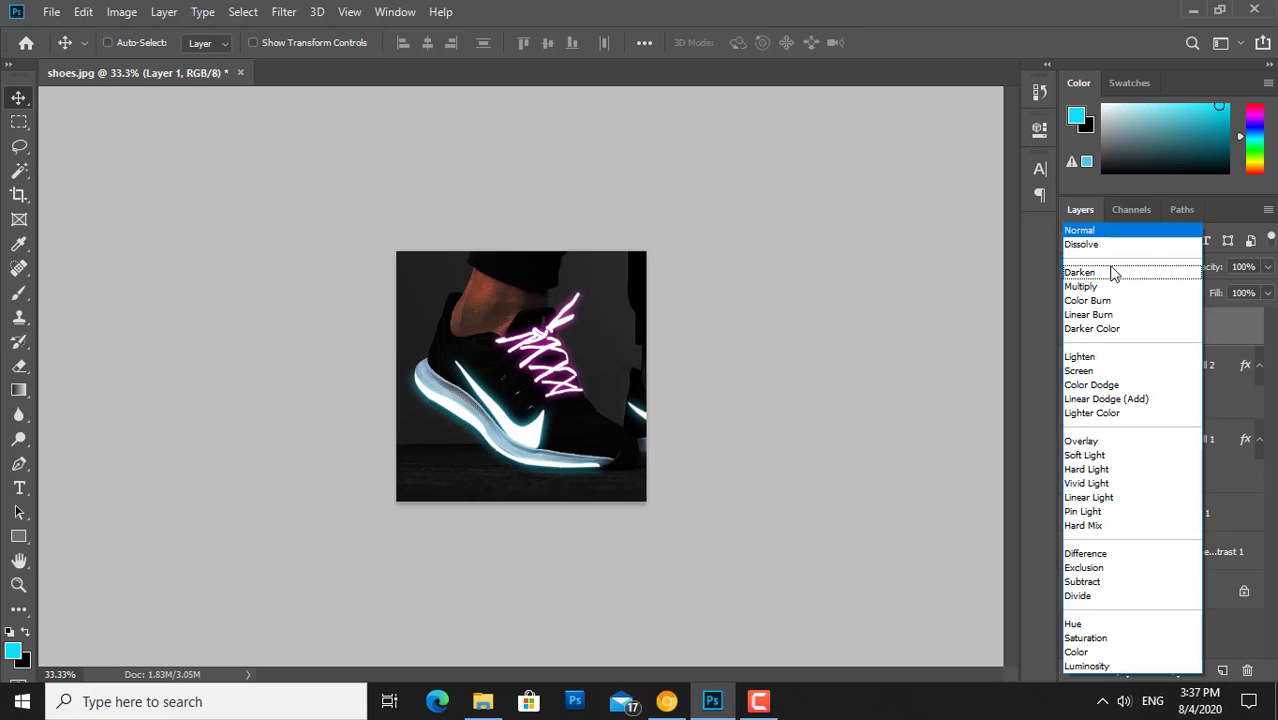
{"action": "left_click", "coordinate": [828, 465]}
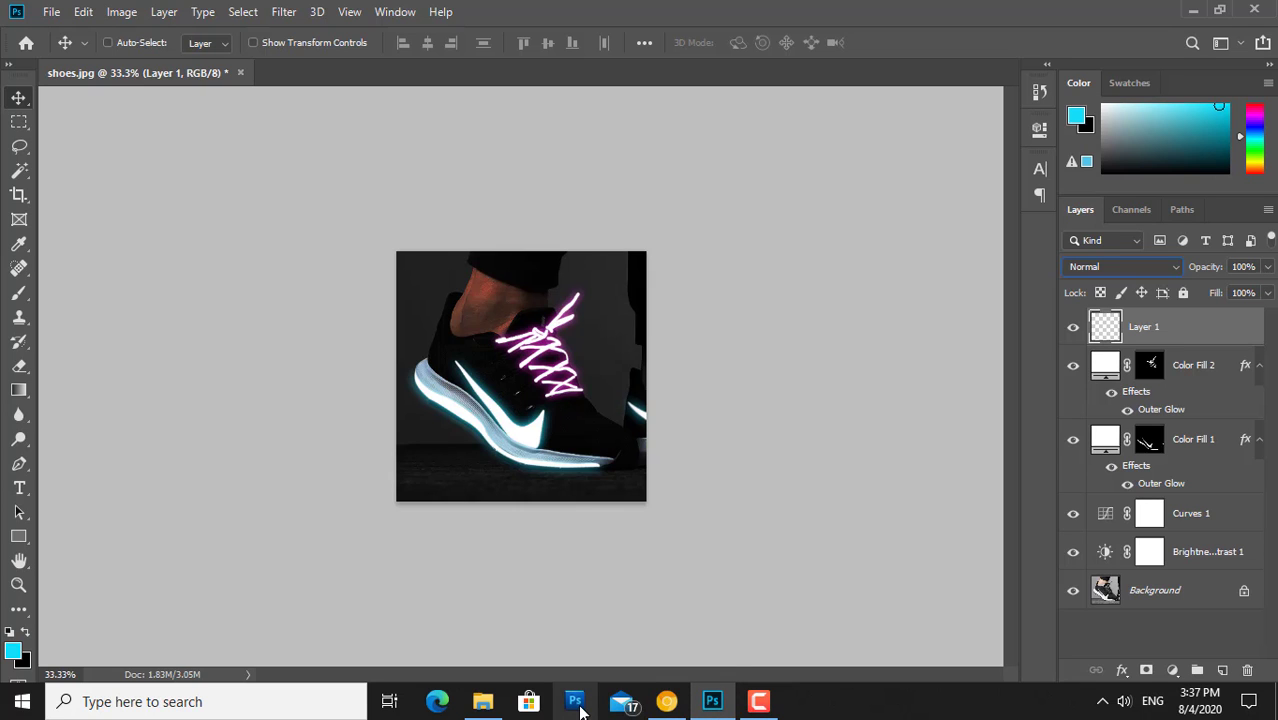
{"action": "key", "text": "ctrl+plus"}
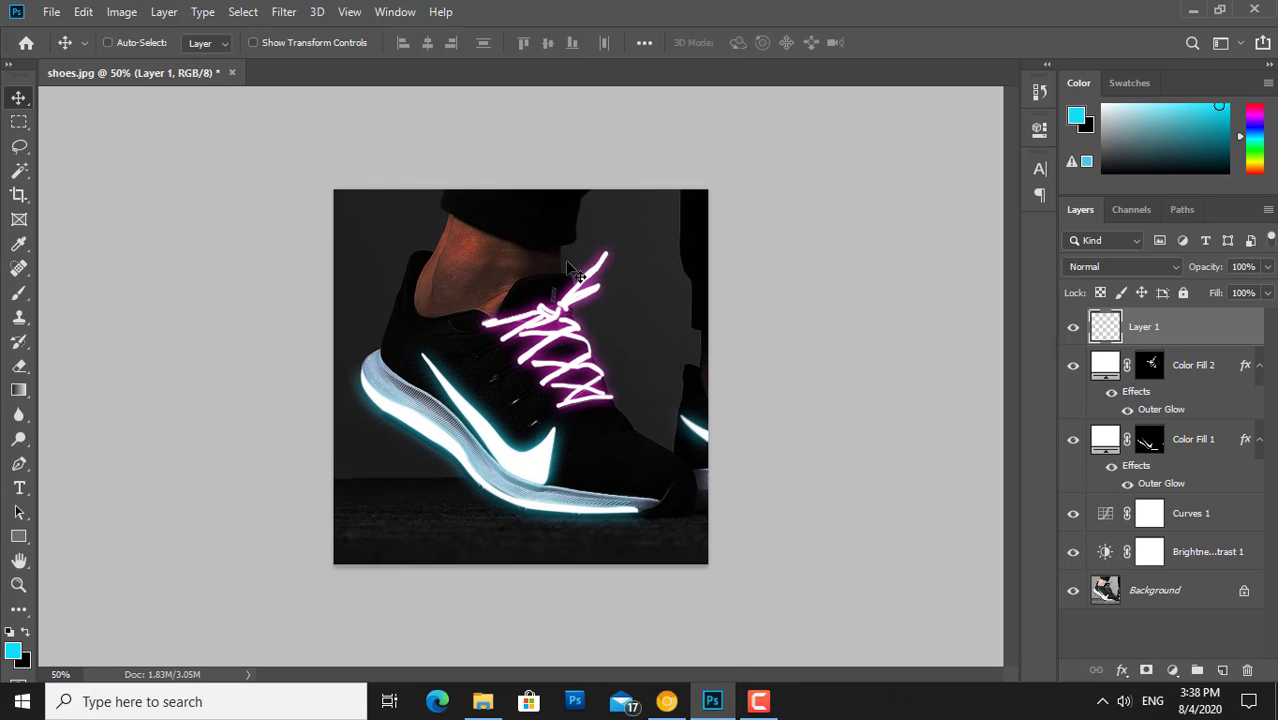
{"action": "scroll", "coordinate": [574, 272], "scroll_direction": "up", "scroll_amount": 1}
{"action": "scroll", "coordinate": [576, 273], "scroll_direction": "up", "scroll_amount": 1}
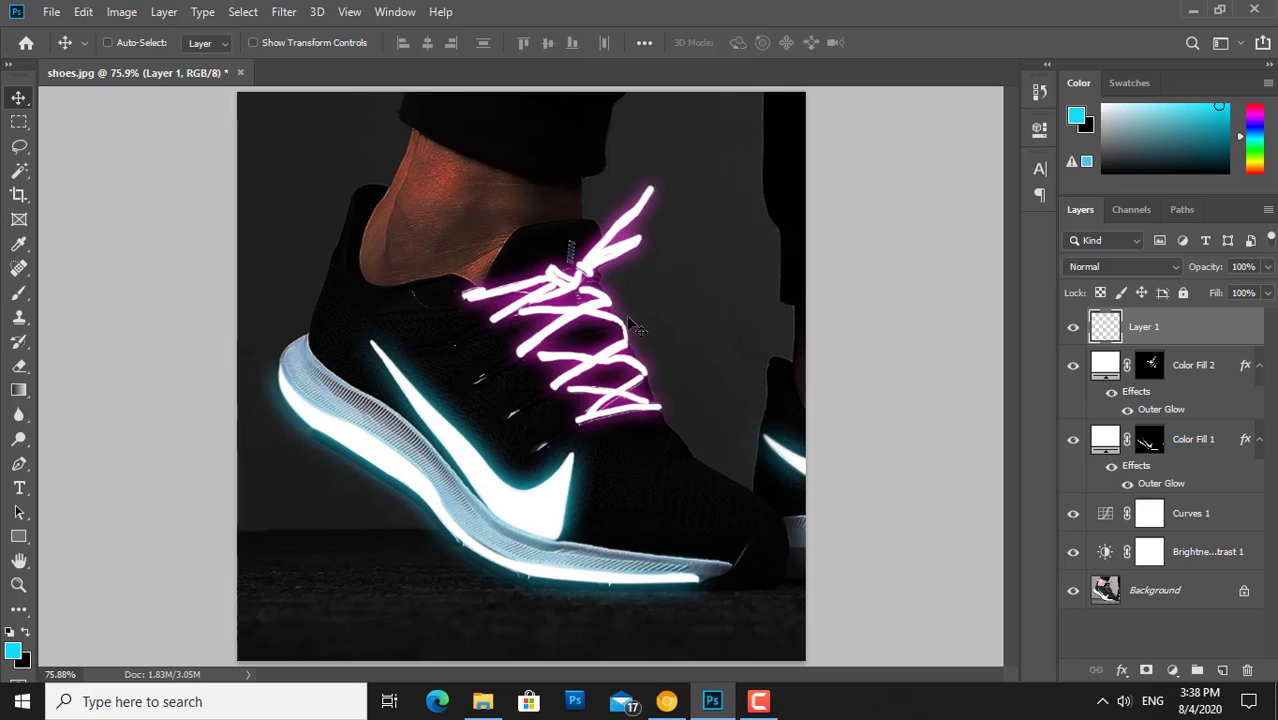
{"action": "left_click", "coordinate": [1147, 264]}
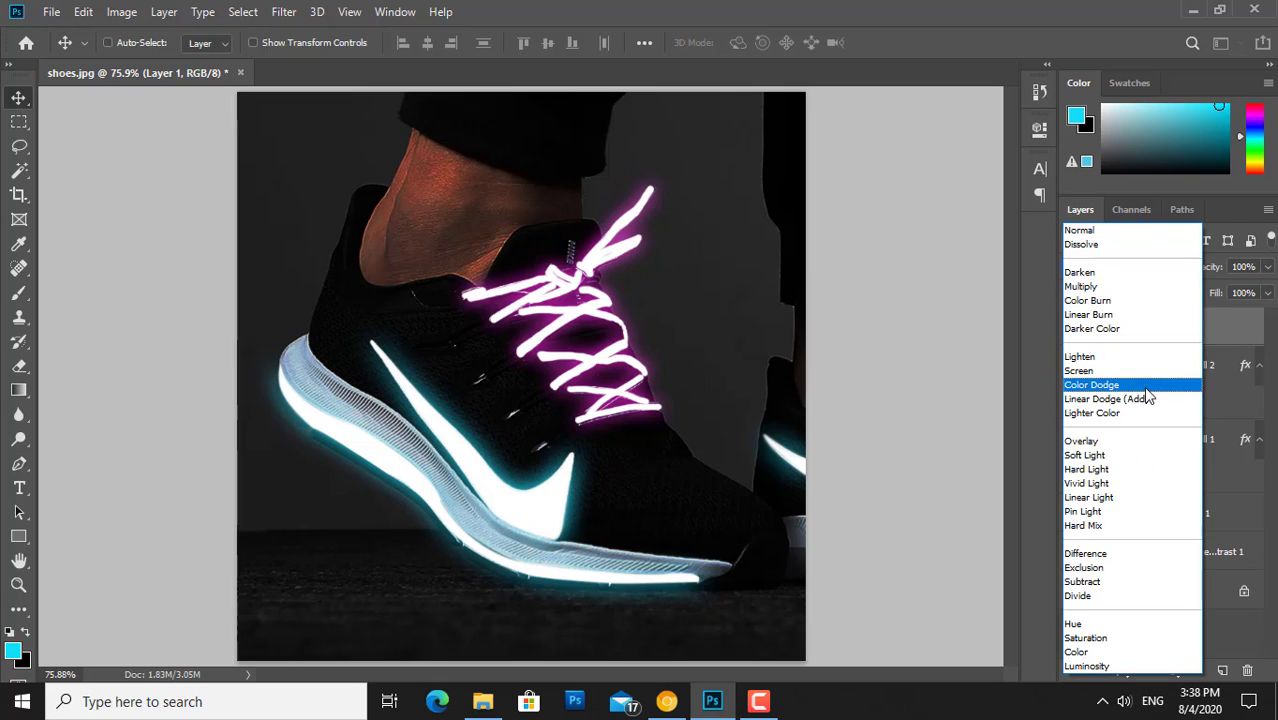
{"action": "left_click", "coordinate": [1100, 379]}
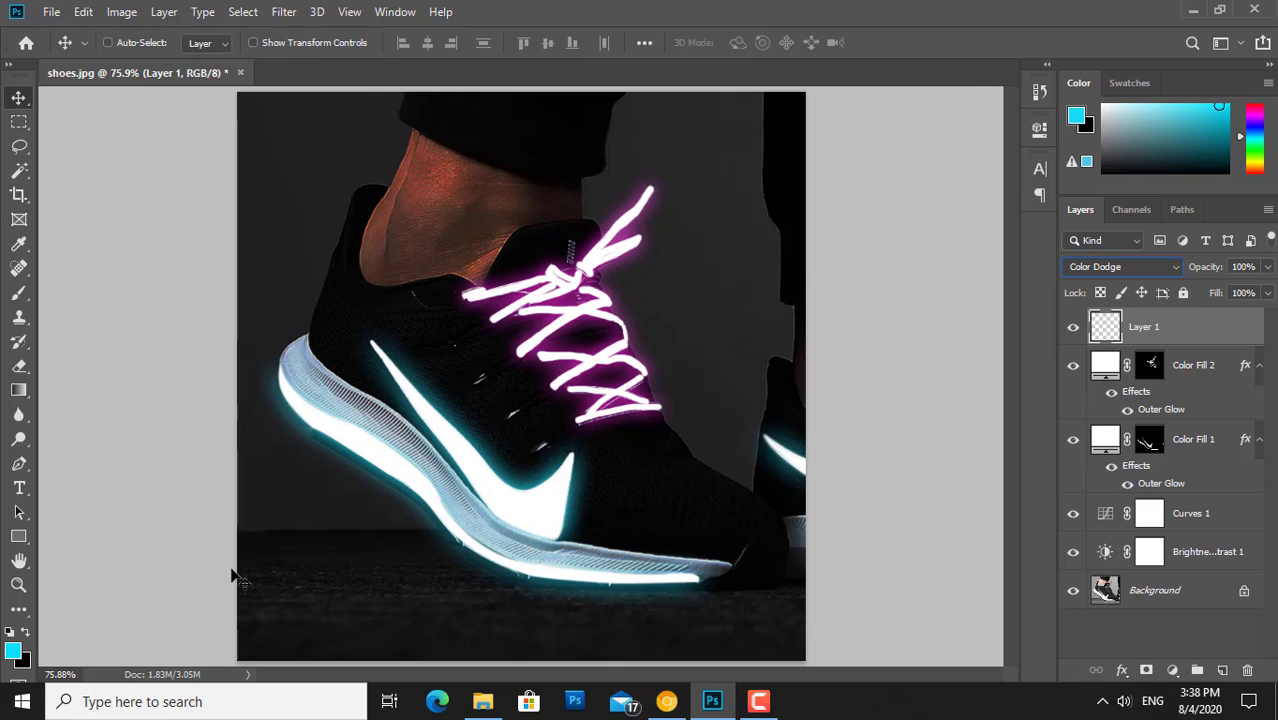
- Brush faint cyan light at 1% opacity and size 150 onto the floor beneath the sole
{"action": "left_click", "coordinate": [19, 292]}
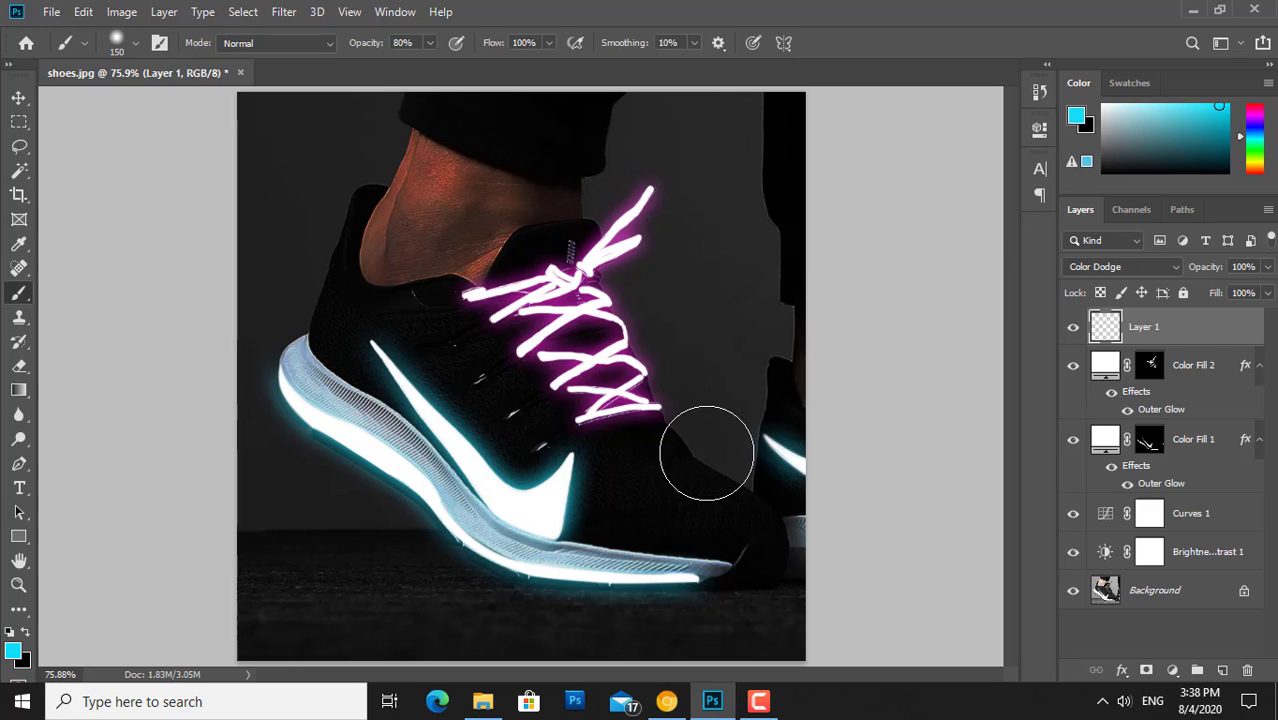
{"action": "left_click", "coordinate": [432, 40]}
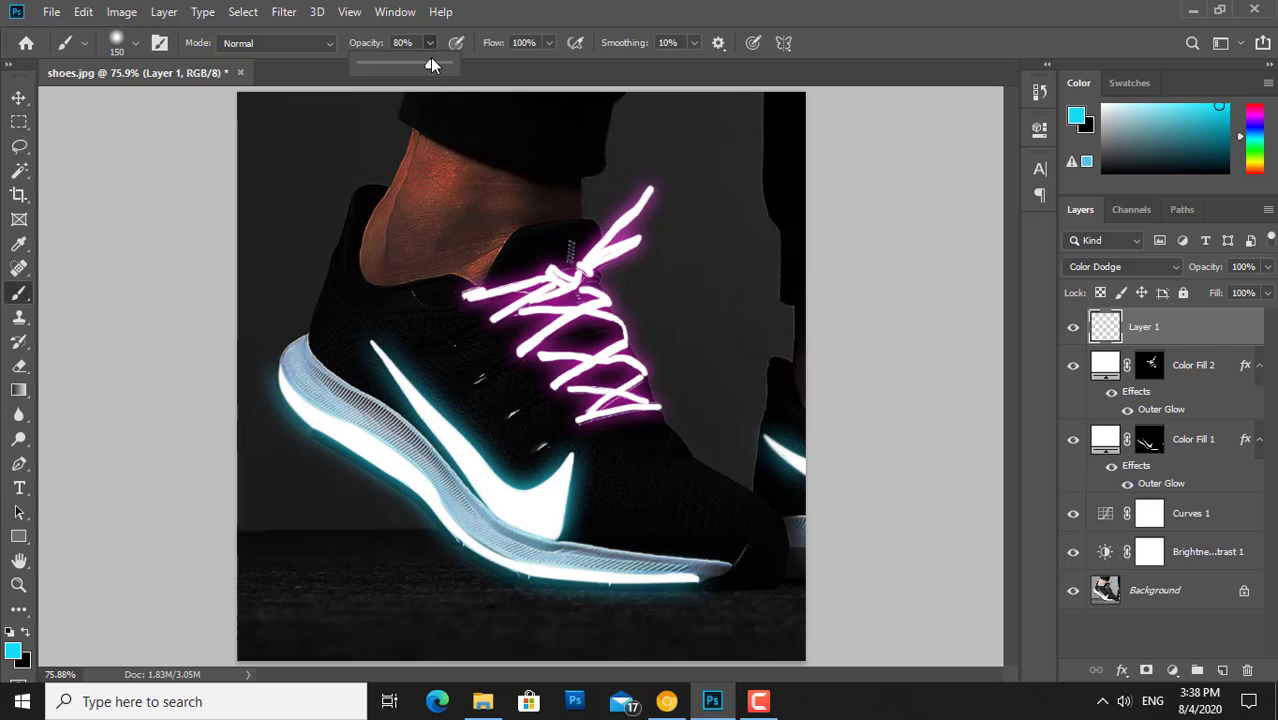
{"action": "left_click_drag", "start_coordinate": [428, 65], "coordinate": [340, 500]}
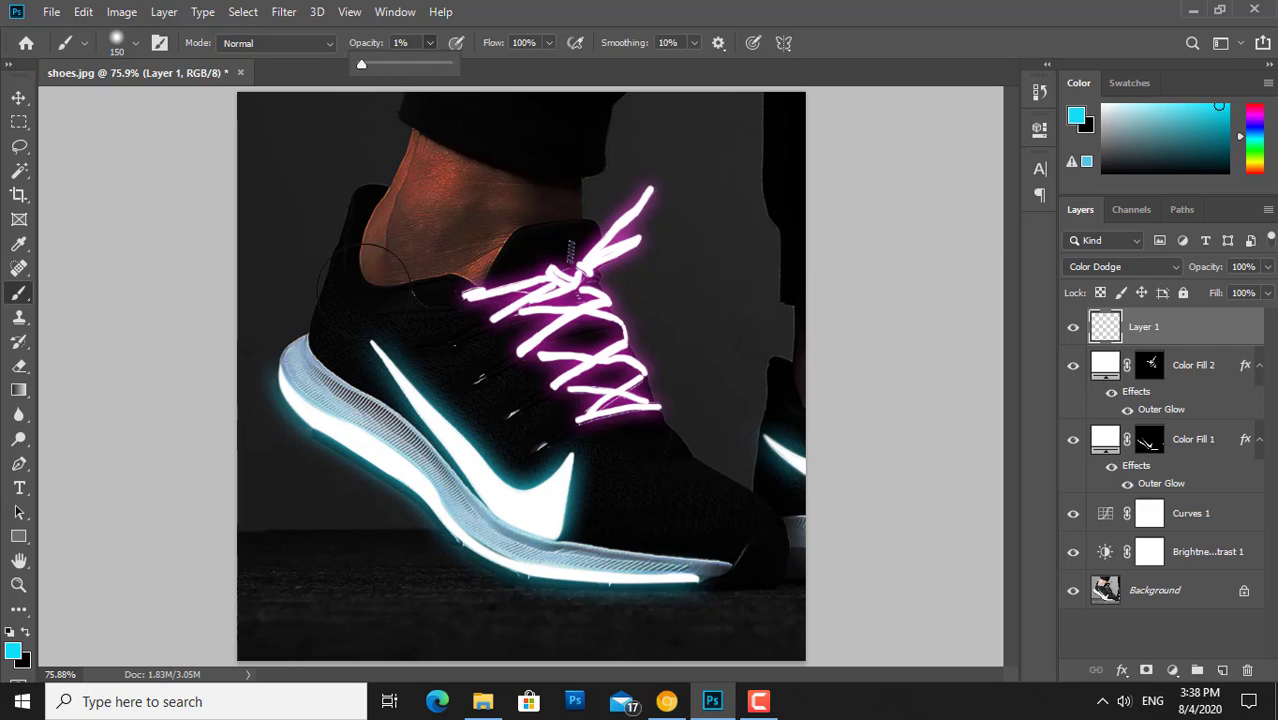
{"action": "left_click", "coordinate": [307, 522]}
{"action": "key", "text": "bracketright"}
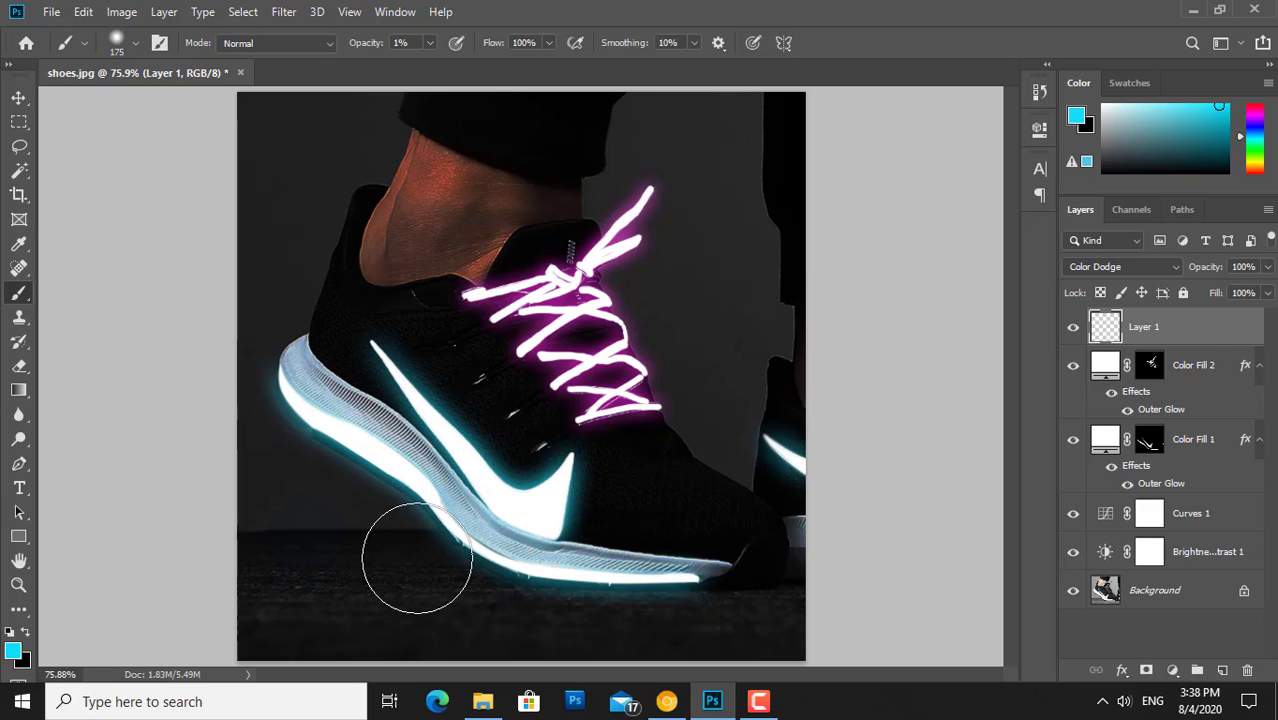
{"action": "key", "text": "bracketleft"}
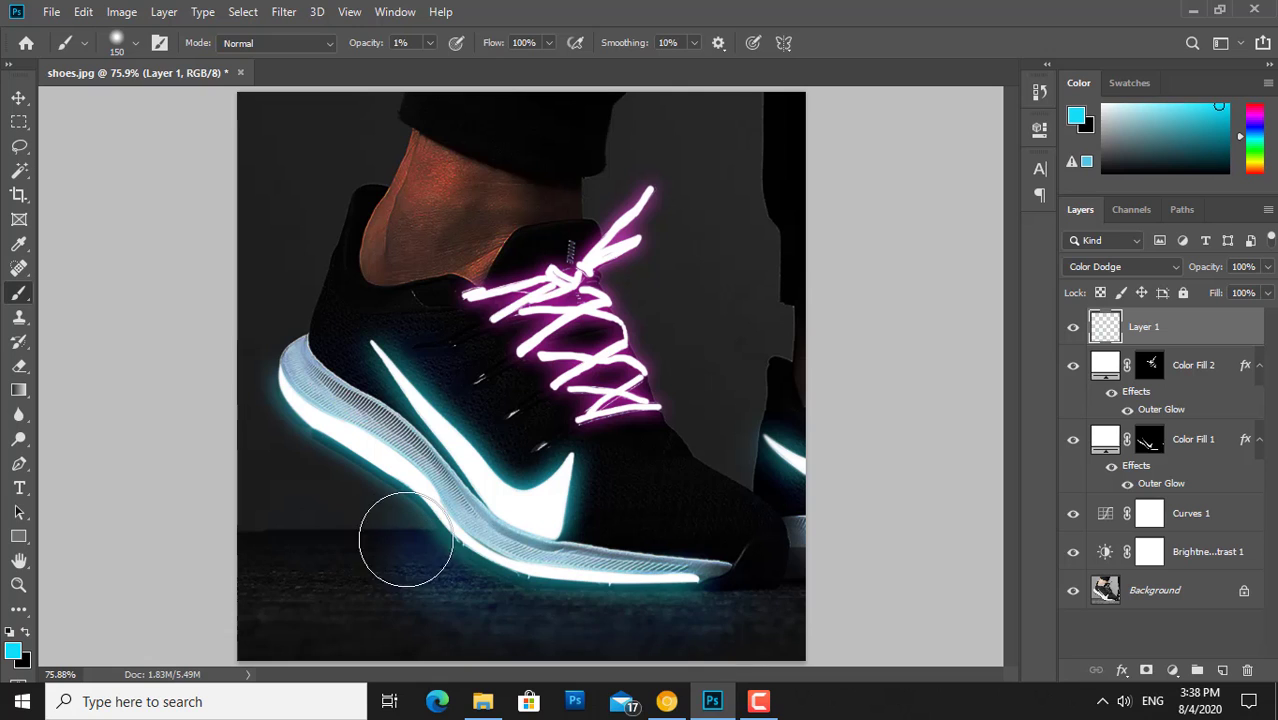
{"action": "mouse_move", "coordinate": [502, 586]}
{"action": "left_mouse_down"}
{"action": "mouse_move", "coordinate": [456, 594]}
{"action": "mouse_move", "coordinate": [422, 557]}
{"action": "mouse_move", "coordinate": [417, 571]}
{"action": "mouse_move", "coordinate": [427, 518]}
{"action": "left_mouse_up"}
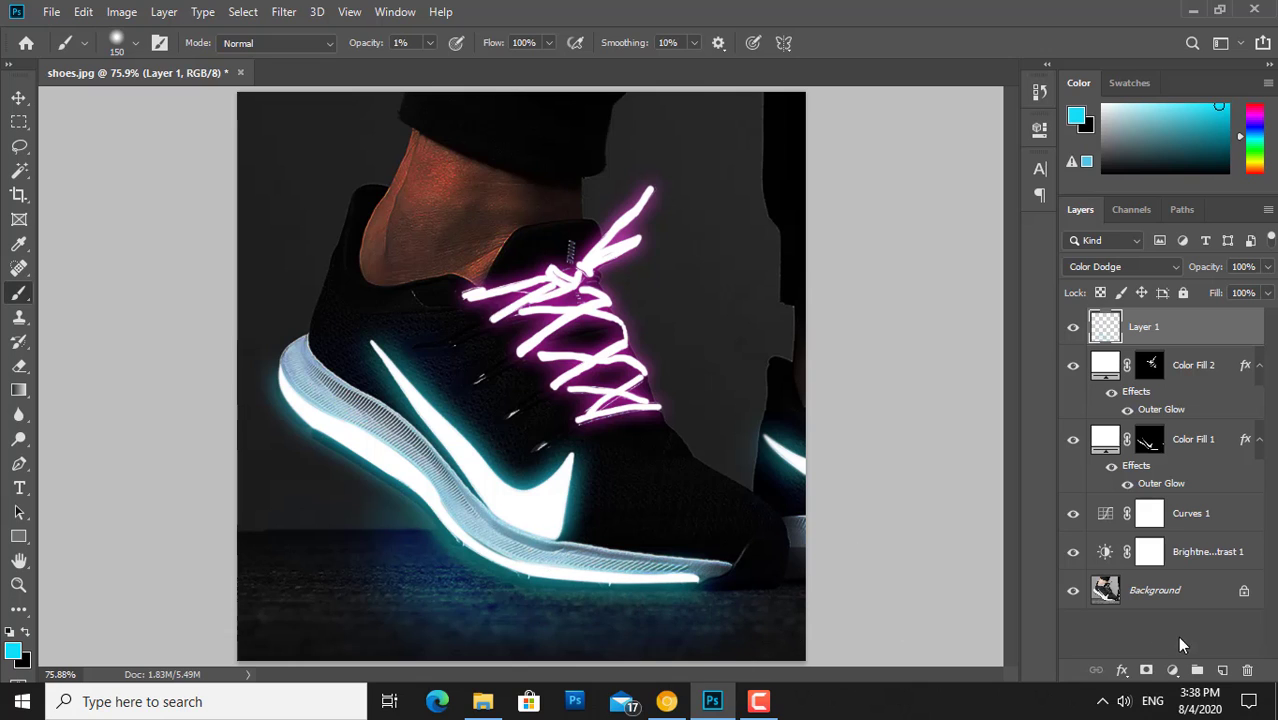
- Add a new Layer 2 set to Color Dodge
{"action": "left_click", "coordinate": [1220, 670]}
{"action": "left_click", "coordinate": [1129, 267]}
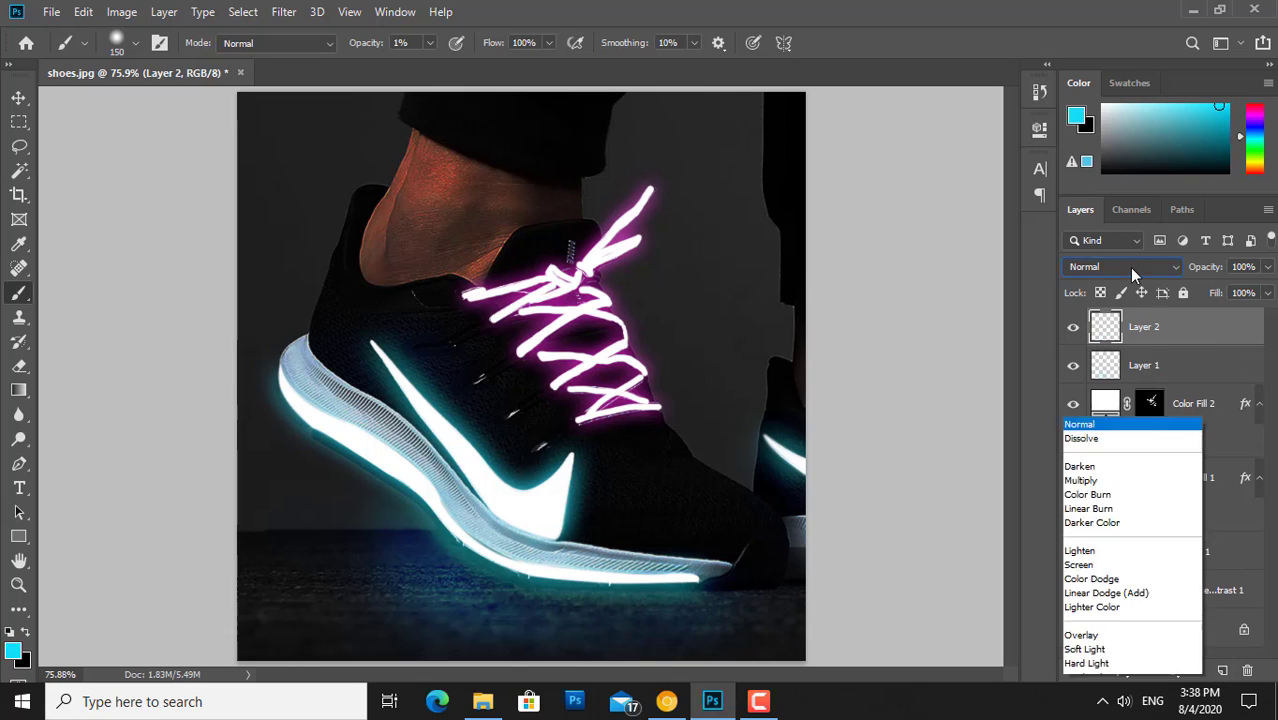
{"action": "left_click", "coordinate": [1118, 384]}
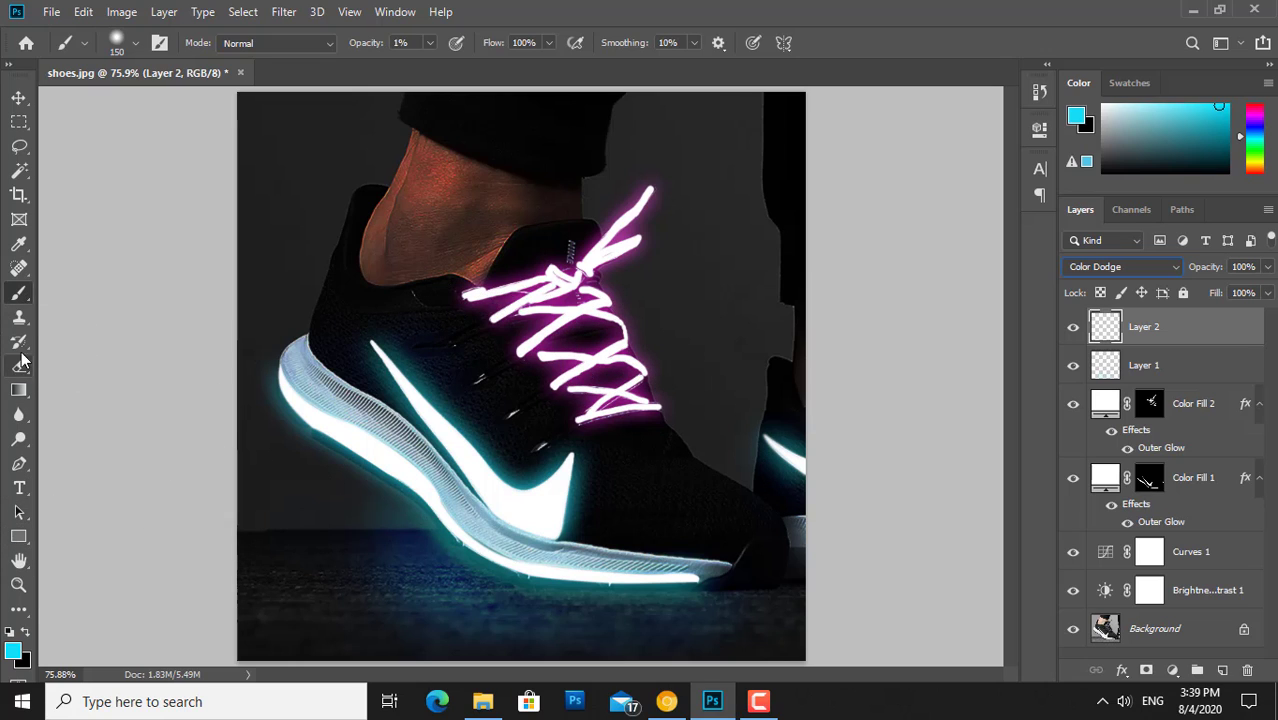
- Sample the lace magenta and brush it at 8% opacity over the ankle and collar
{"action": "left_click", "coordinate": [19, 243]}
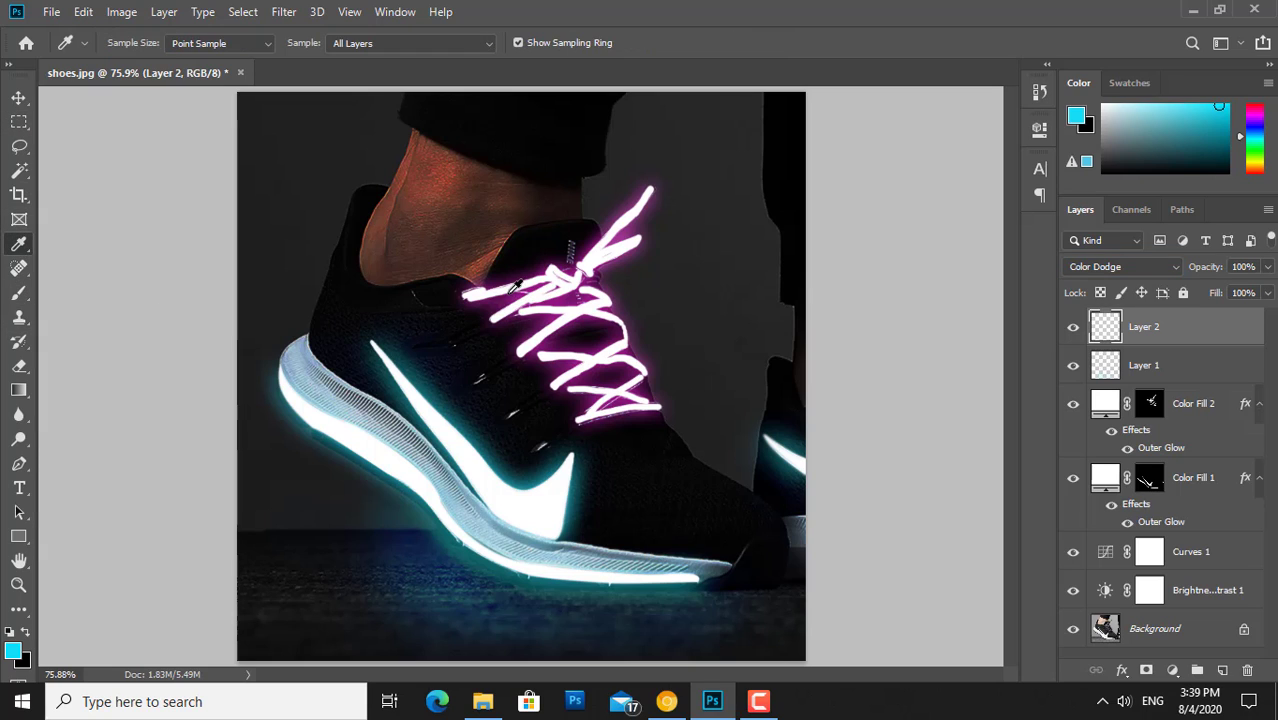
{"action": "left_click", "coordinate": [513, 289]}
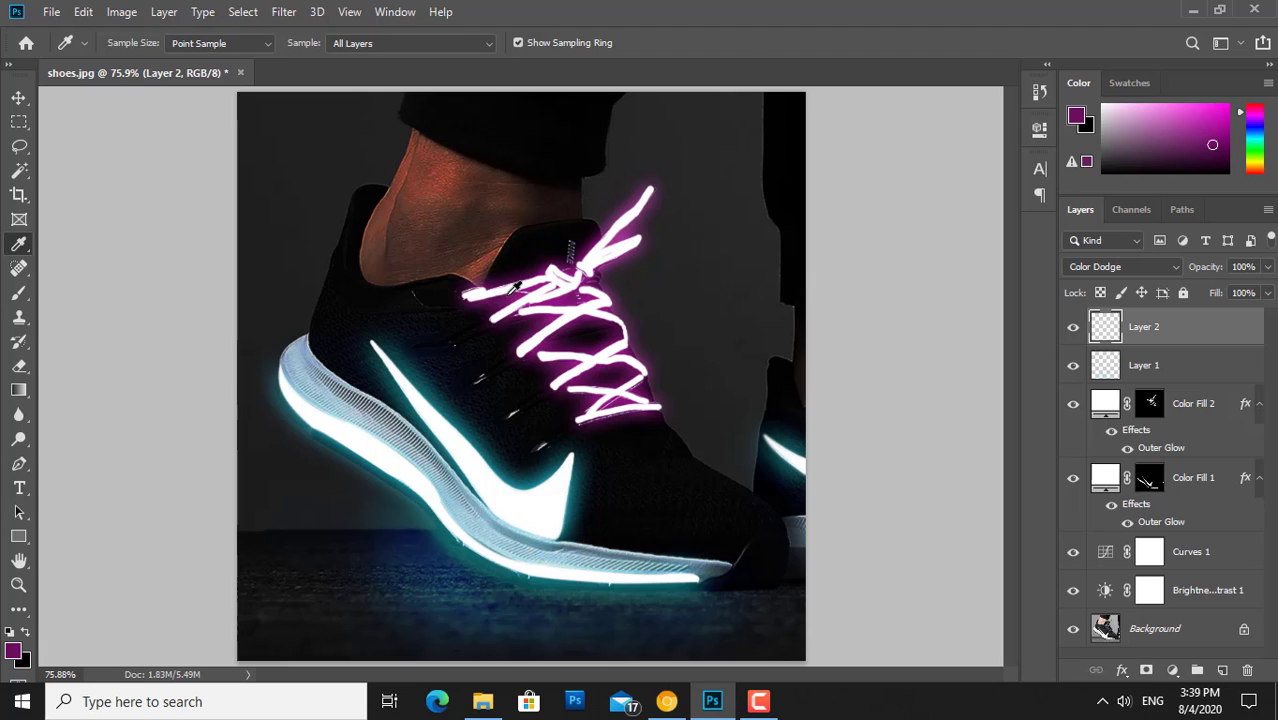
{"action": "key", "text": "b"}
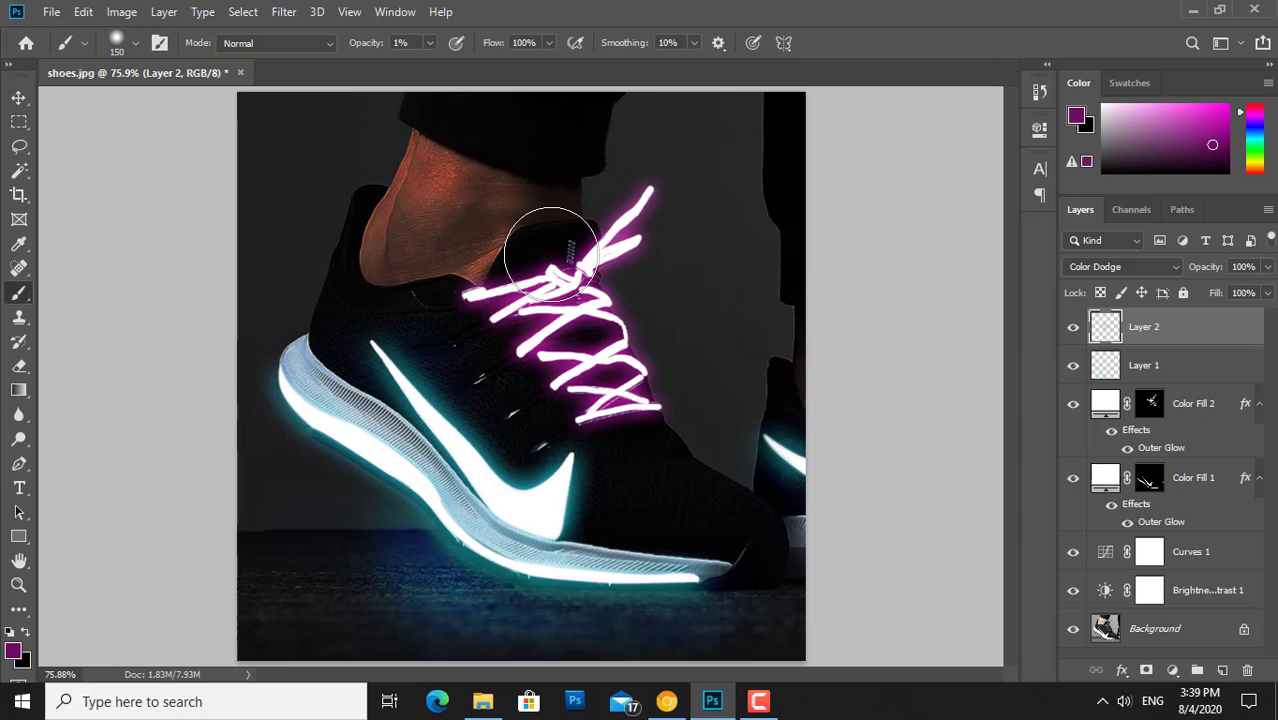
{"action": "left_click", "coordinate": [429, 43]}
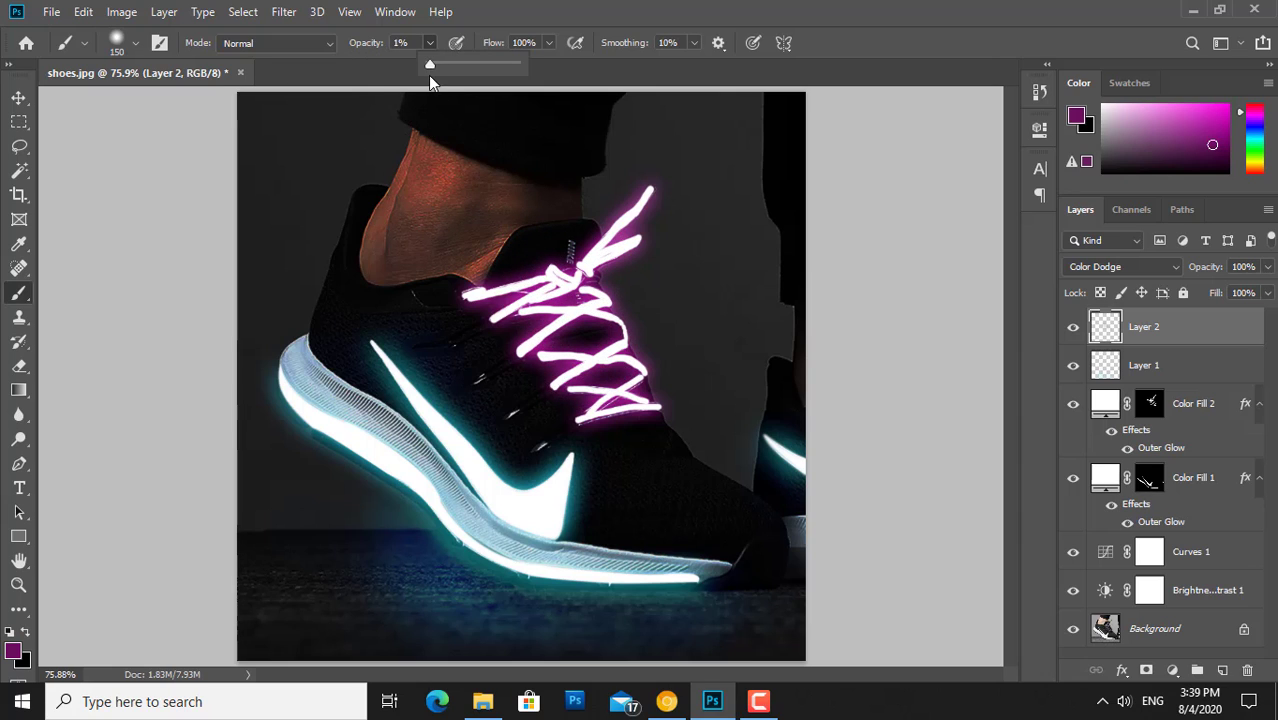
{"action": "left_click", "coordinate": [530, 222]}
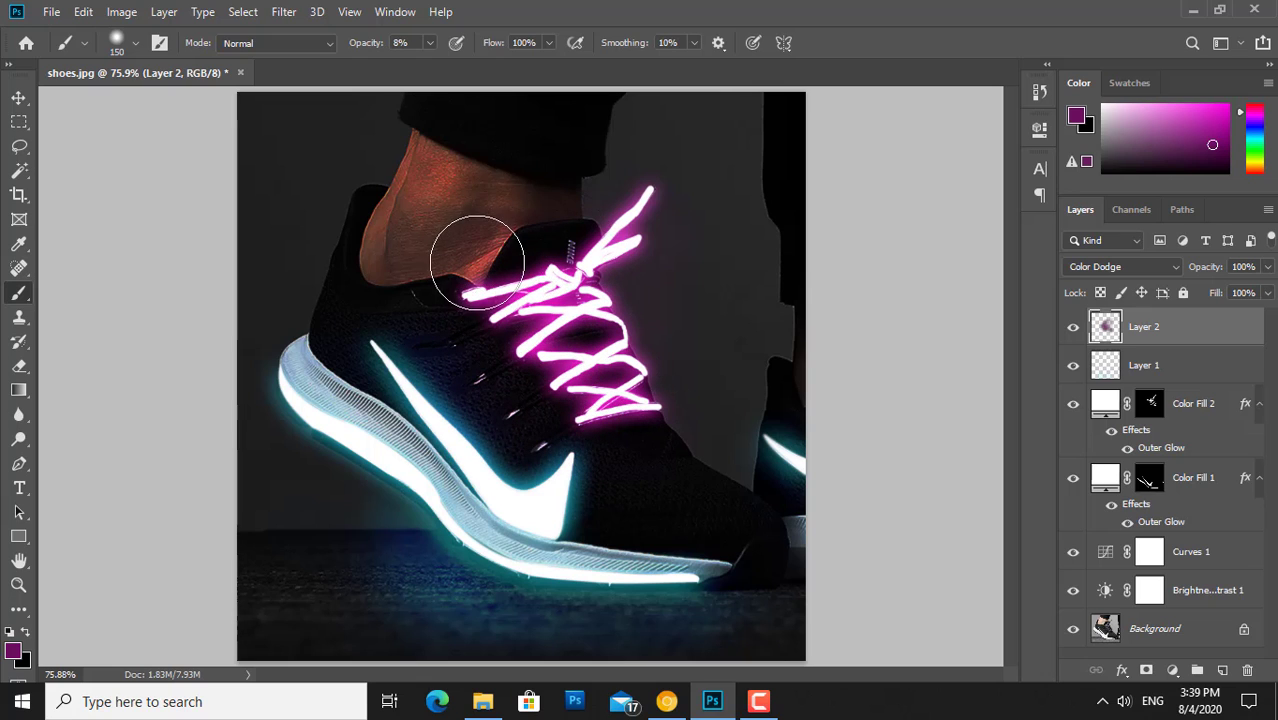
{"action": "mouse_move", "coordinate": [450, 227]}
{"action": "left_mouse_down"}
{"action": "mouse_move", "coordinate": [528, 235]}
{"action": "mouse_move", "coordinate": [583, 152]}
{"action": "mouse_move", "coordinate": [622, 194]}
{"action": "mouse_move", "coordinate": [509, 285]}
{"action": "mouse_move", "coordinate": [542, 205]}
{"action": "mouse_move", "coordinate": [451, 288]}
{"action": "mouse_move", "coordinate": [482, 341]}
{"action": "mouse_move", "coordinate": [656, 451]}
{"action": "mouse_move", "coordinate": [640, 427]}
{"action": "left_mouse_up"}
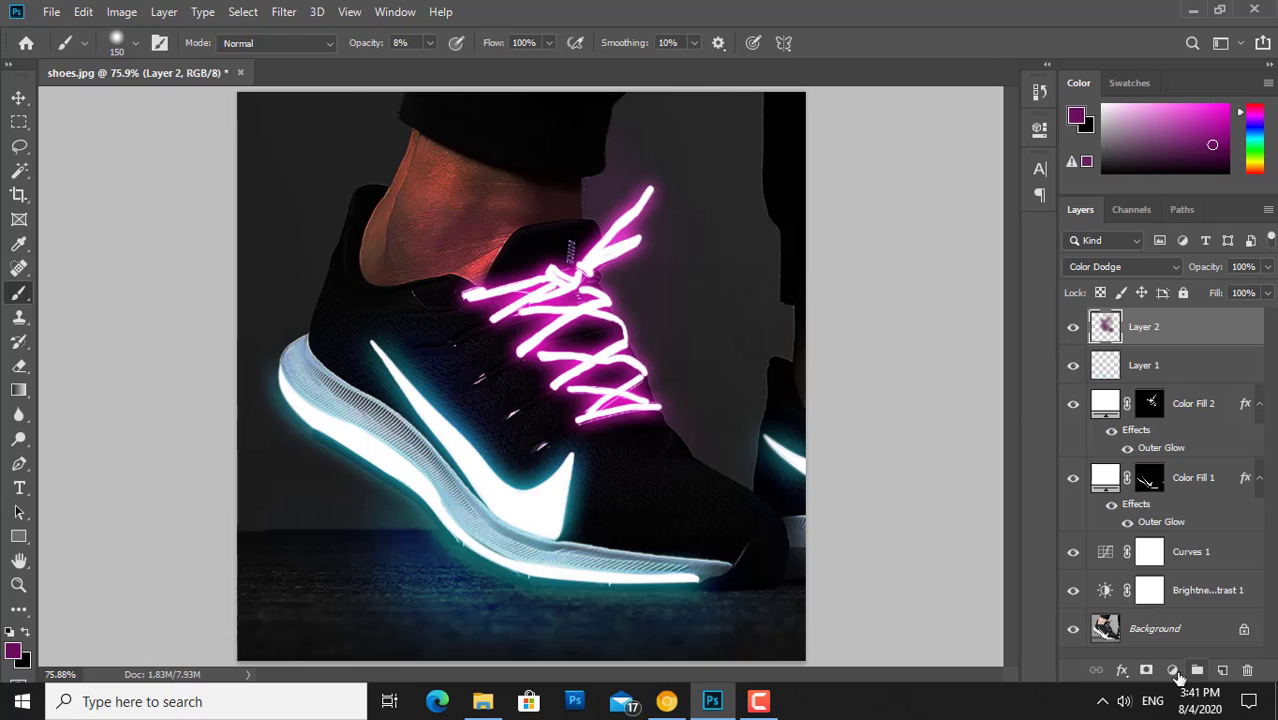
- Add a Gradient Map adjustment and make its left stop light pink (fe87ef)
{"action": "left_click", "coordinate": [1171, 672]}
{"action": "left_click", "coordinate": [1150, 628]}
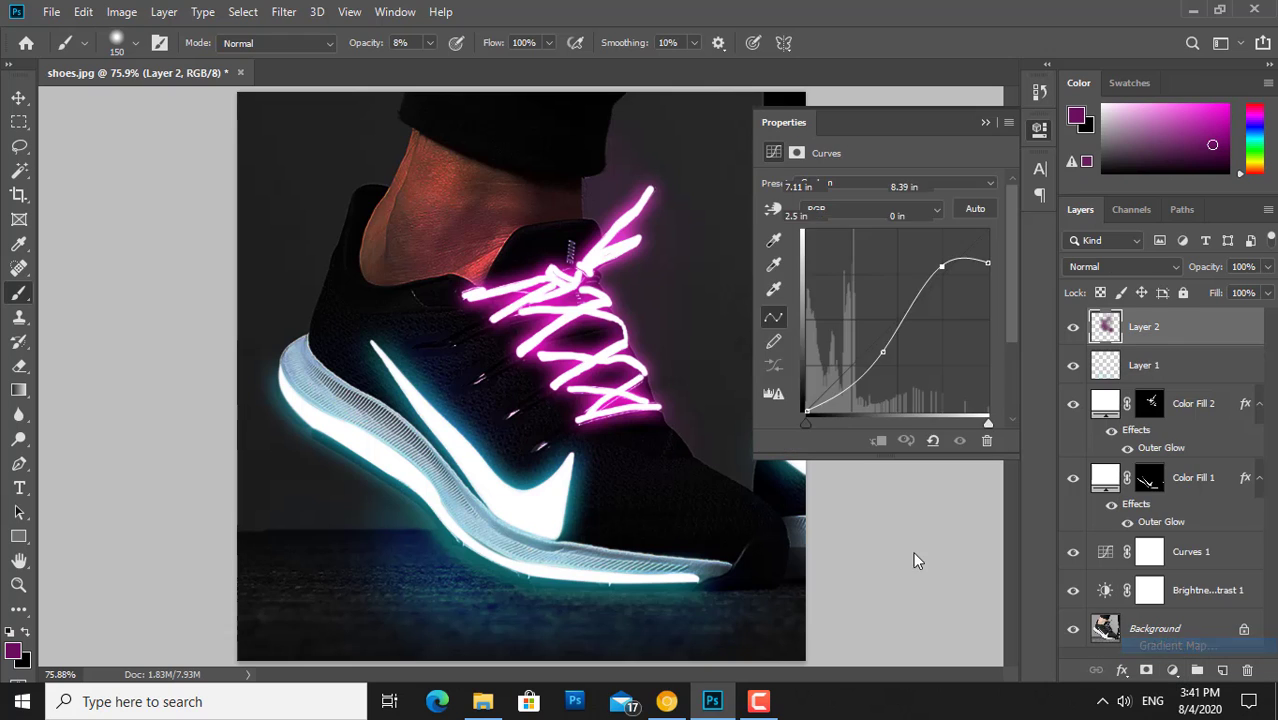
{"action": "left_click", "coordinate": [813, 190]}
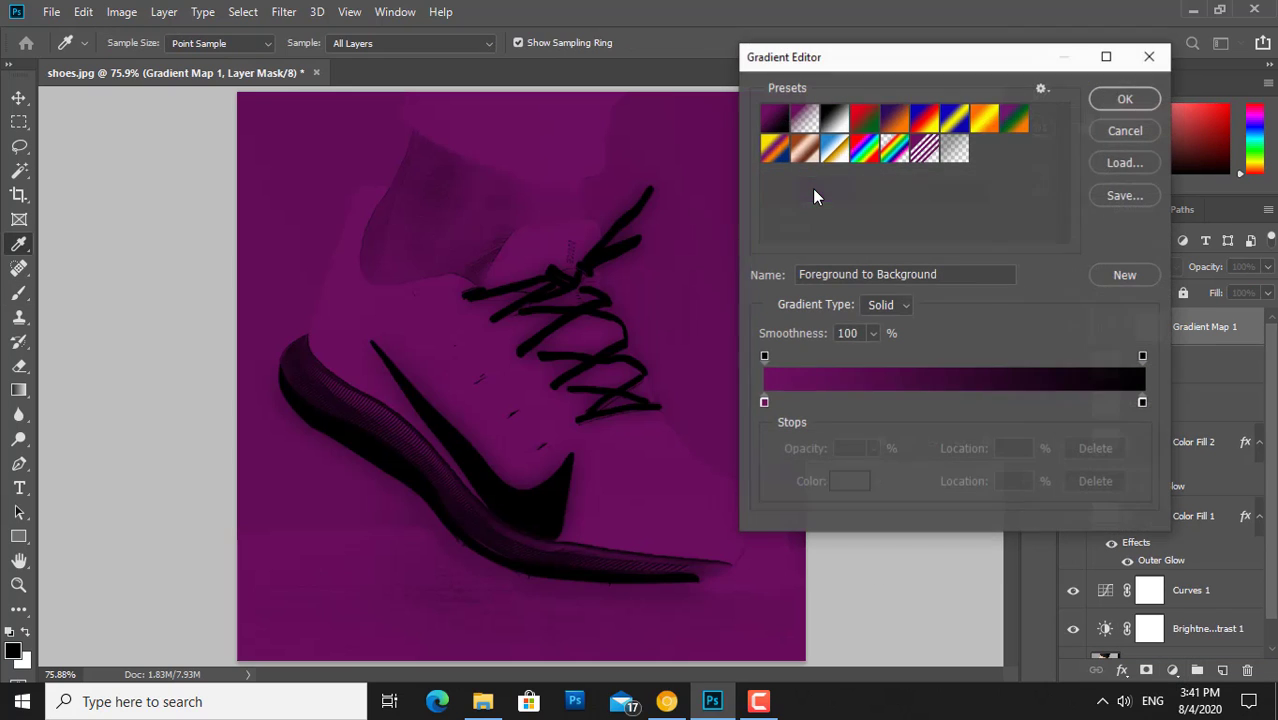
{"action": "left_click", "coordinate": [764, 401]}
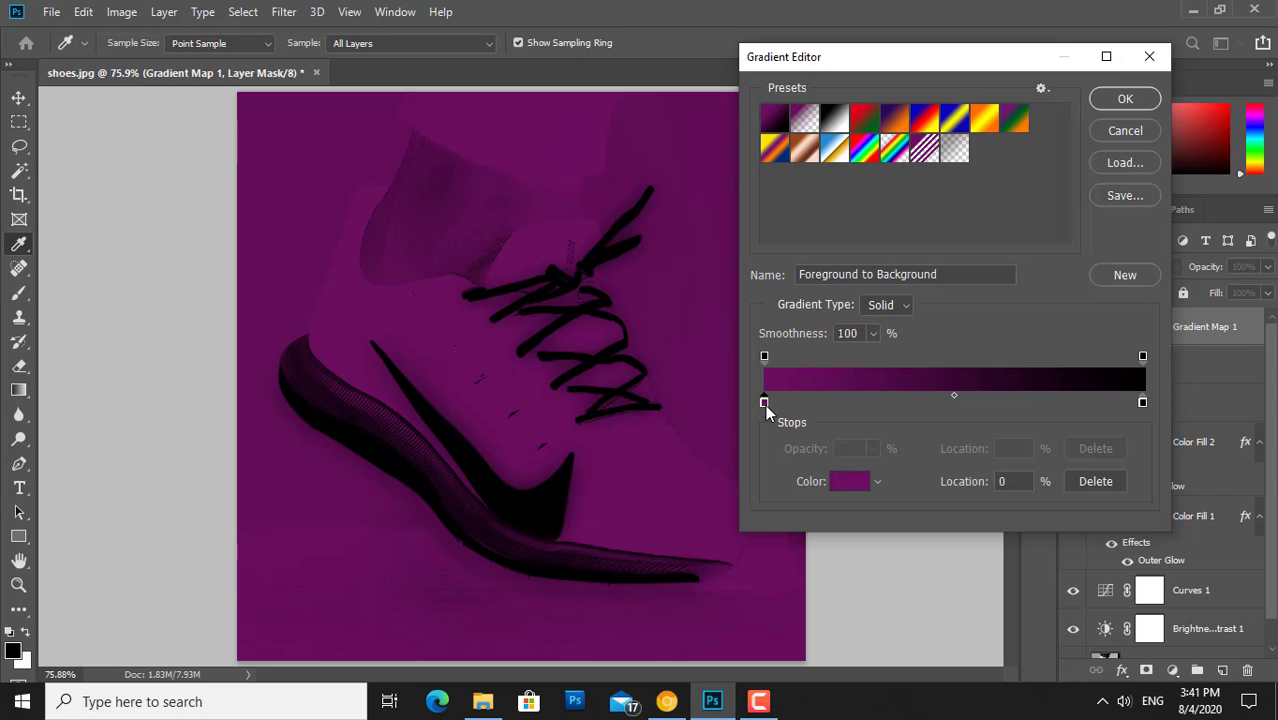
{"action": "left_click", "coordinate": [849, 481]}
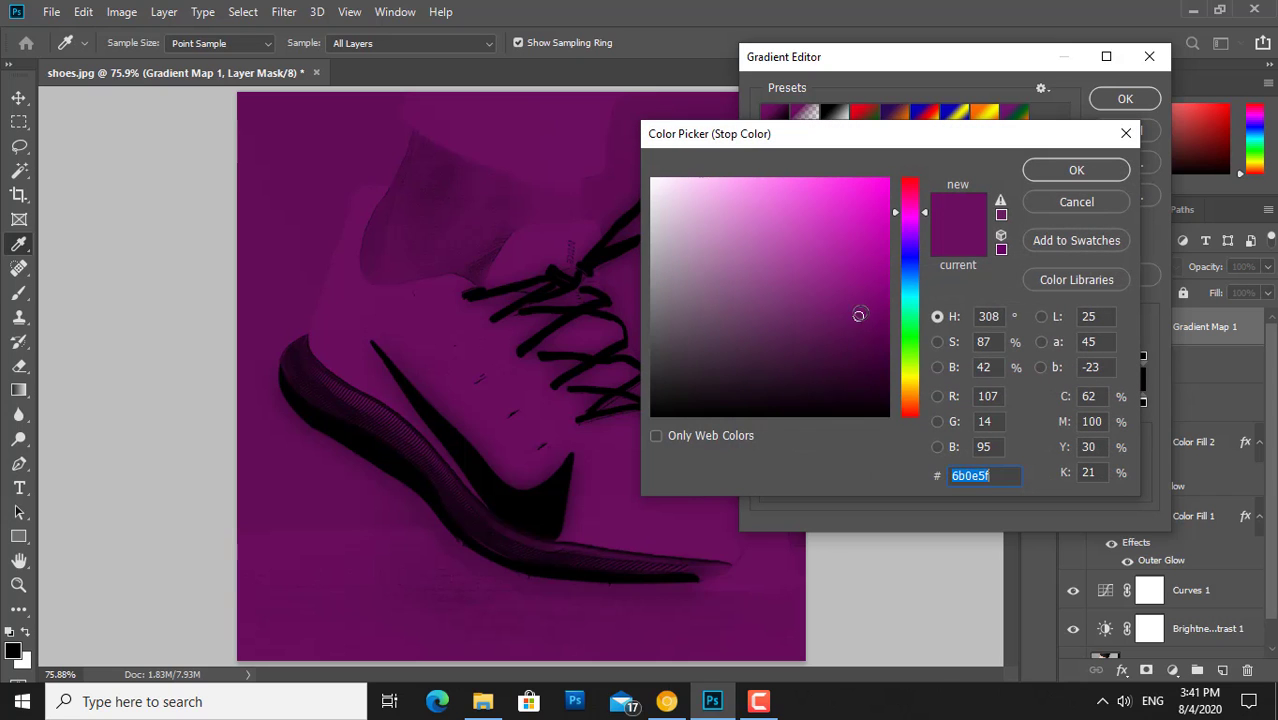
{"action": "left_click", "coordinate": [762, 179]}
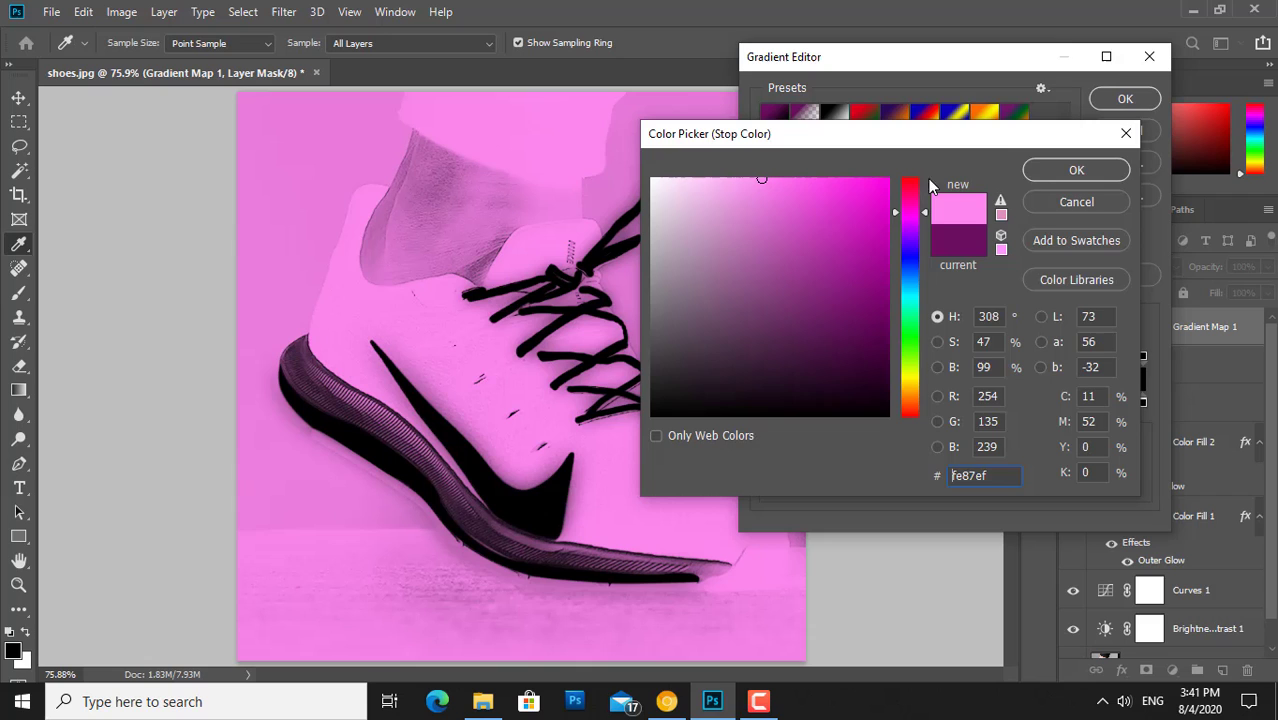
{"action": "left_click", "coordinate": [1051, 176]}
- Make the right stop light blue (6ccdfa), accept the gradient and blend it in Soft Light
{"action": "left_click", "coordinate": [1143, 402]}
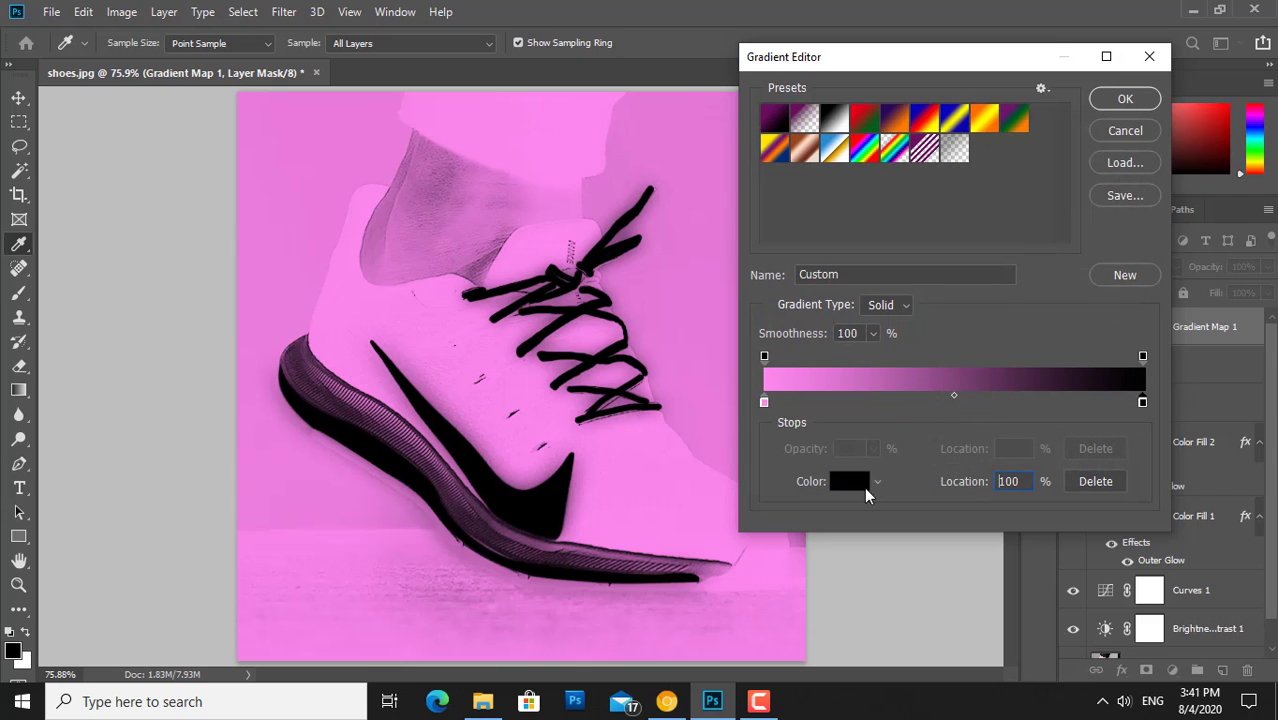
{"action": "left_click", "coordinate": [849, 481]}
{"action": "left_click", "coordinate": [911, 284]}
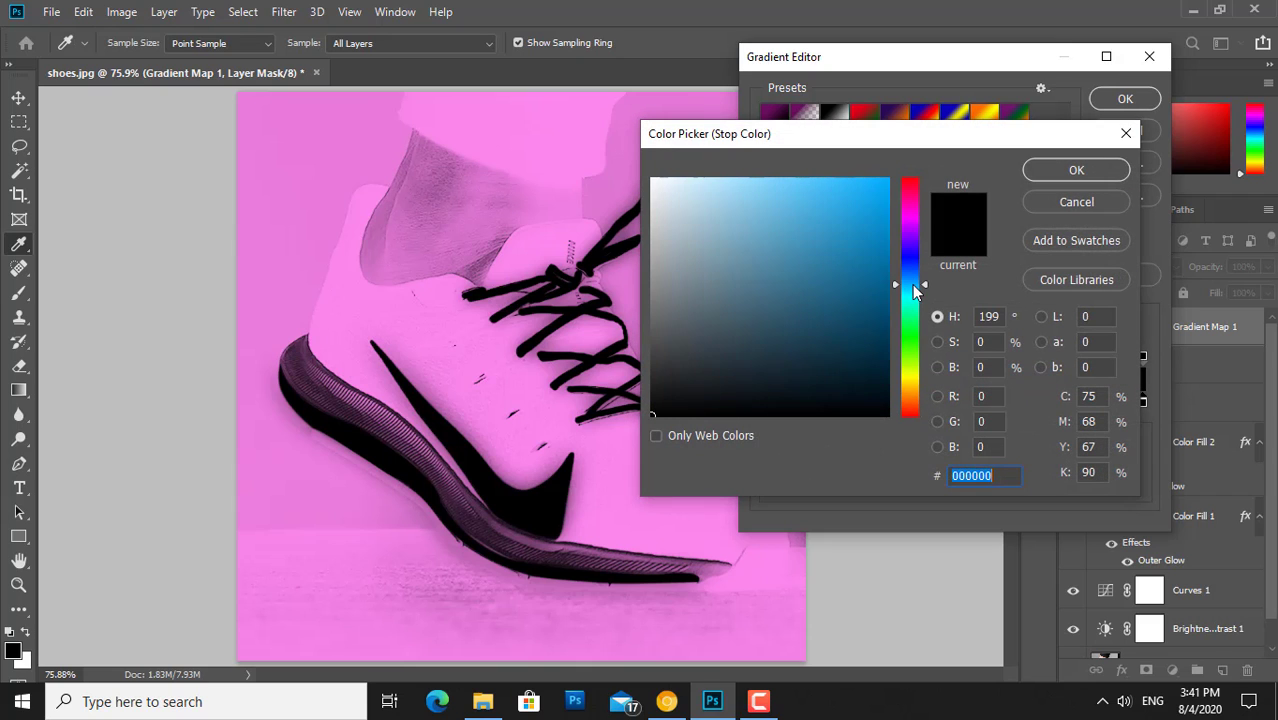
{"action": "left_click", "coordinate": [787, 183]}
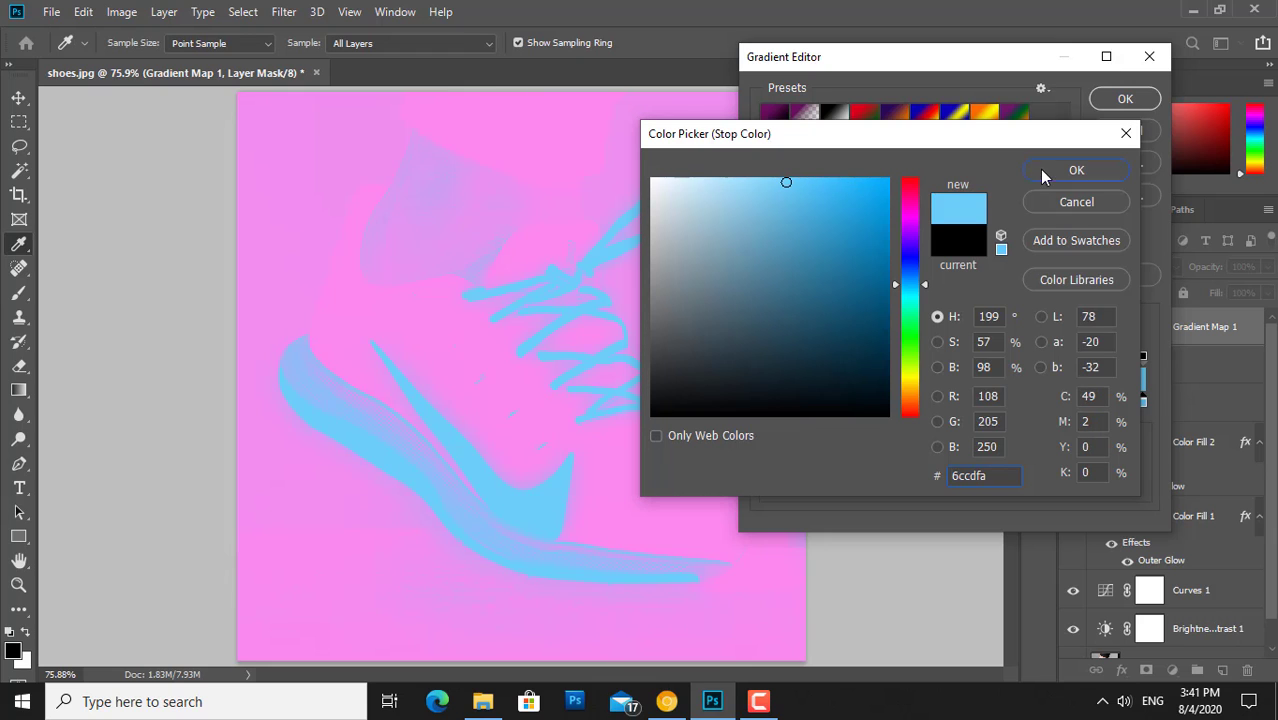
{"action": "left_click", "coordinate": [1039, 169]}
{"action": "left_click", "coordinate": [1117, 104]}
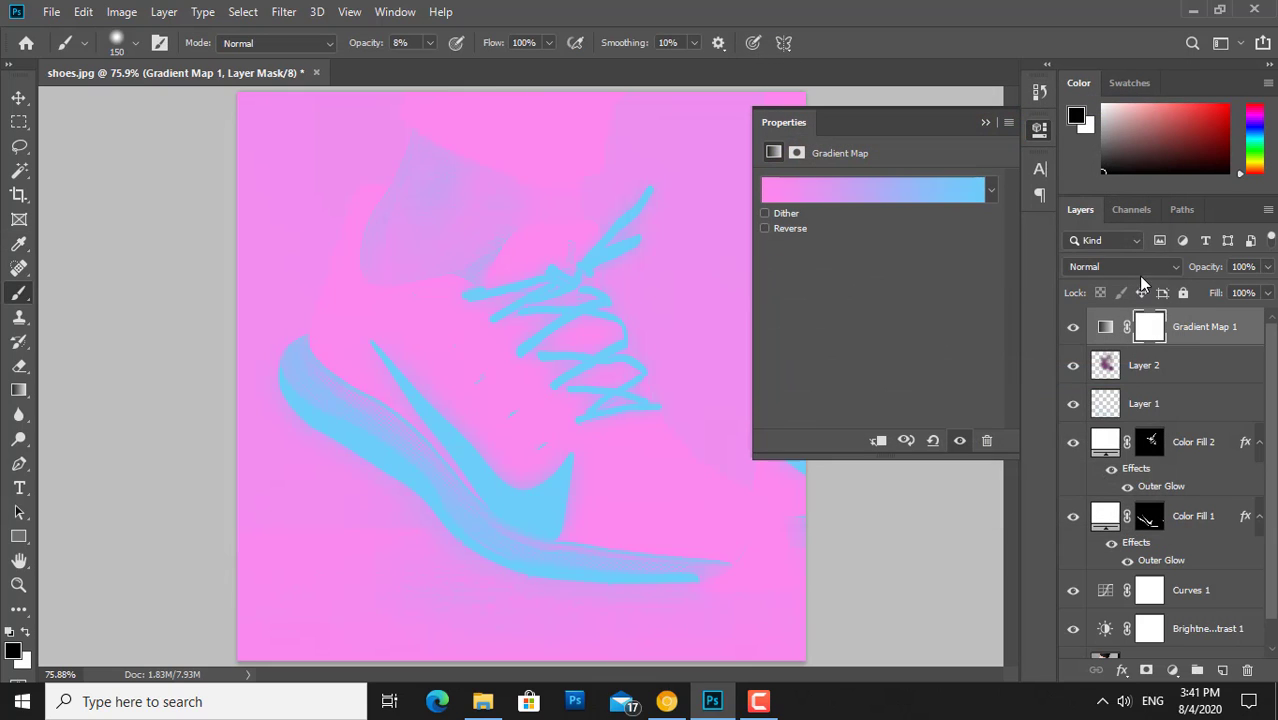
{"action": "left_click", "coordinate": [1132, 265]}
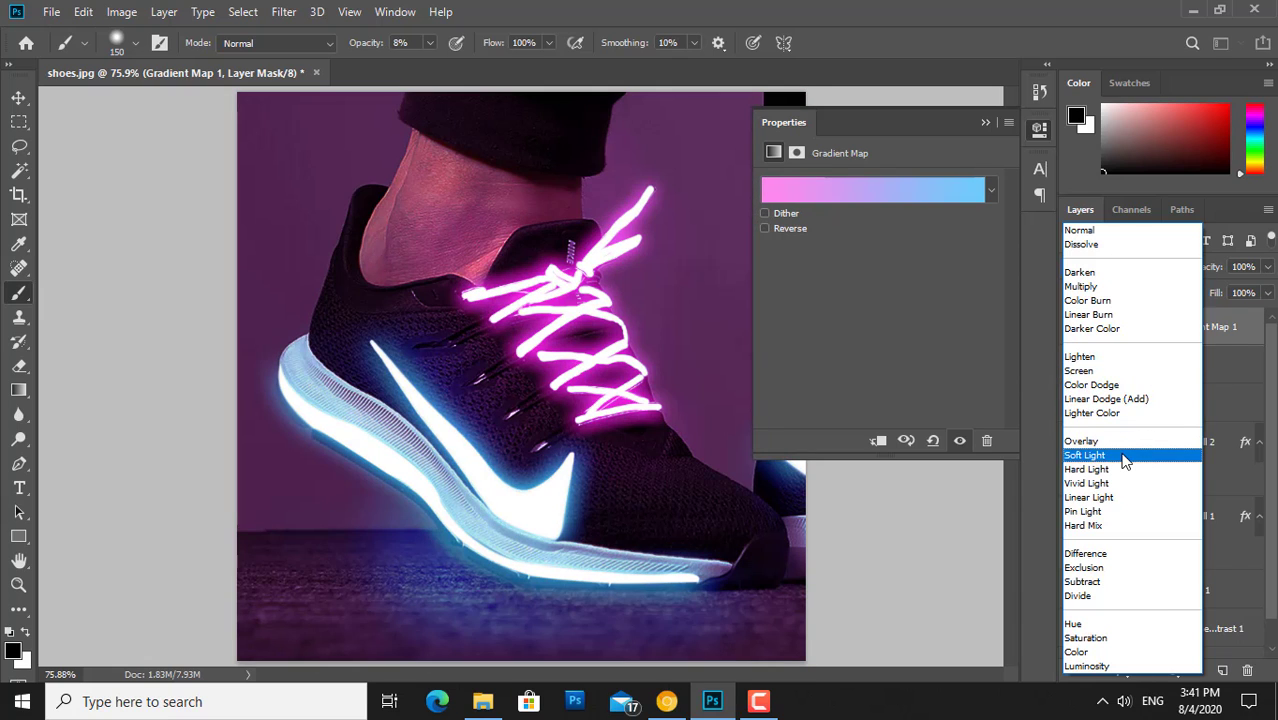
{"action": "left_click", "coordinate": [1124, 459]}
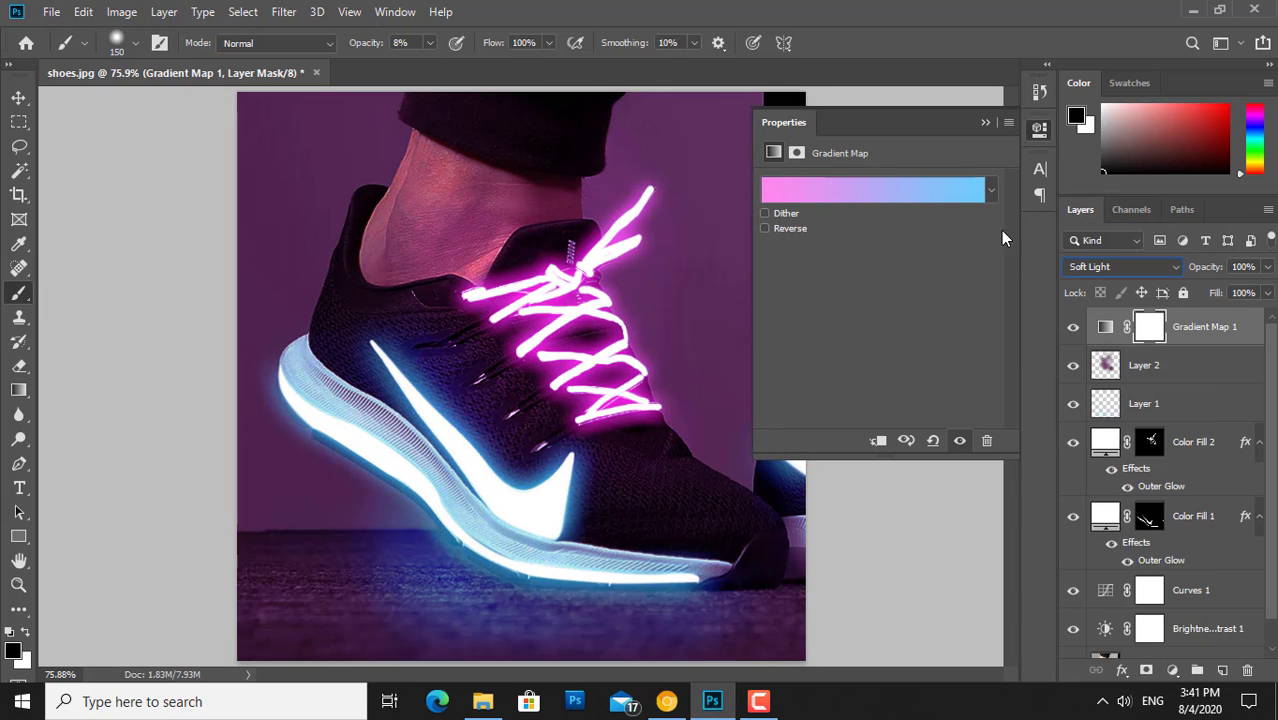
- Close Properties and lower Gradient Map 1's opacity to 29%
{"action": "left_click", "coordinate": [980, 117]}
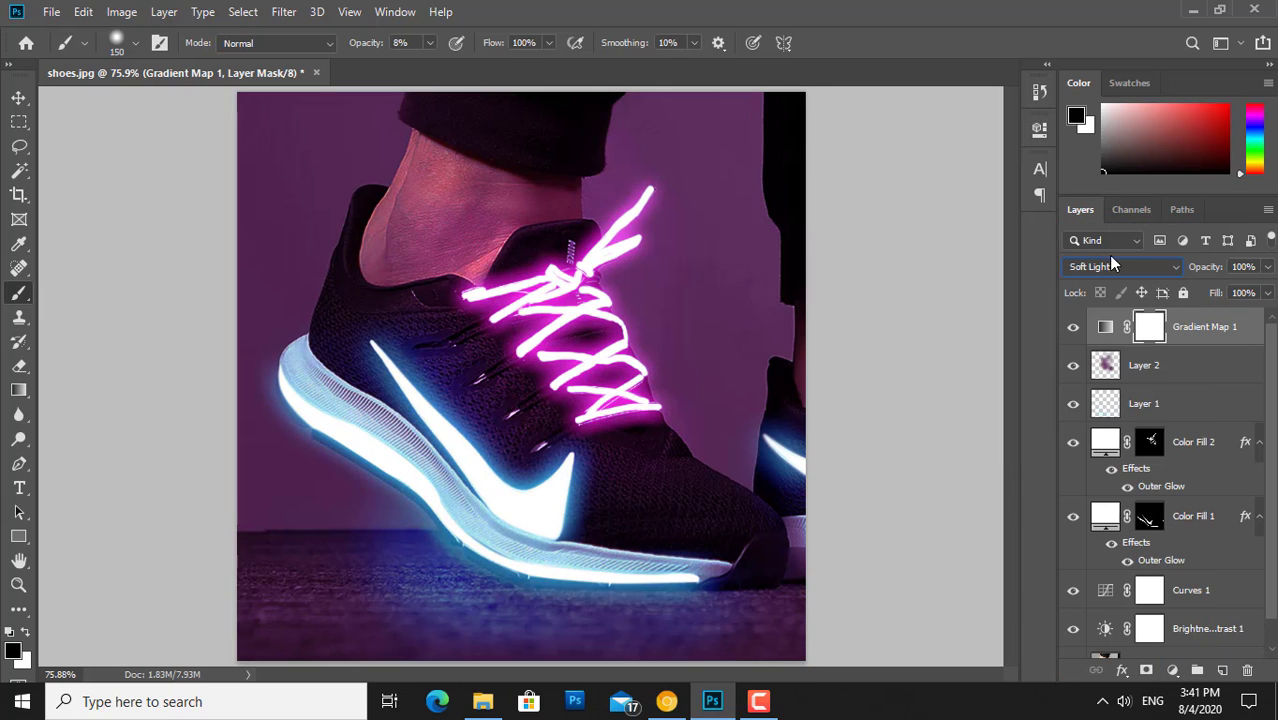
{"action": "left_click", "coordinate": [1268, 268]}
{"action": "mouse_move", "coordinate": [1209, 288]}
{"action": "left_mouse_down"}
{"action": "mouse_move", "coordinate": [1188, 288]}
{"action": "mouse_move", "coordinate": [1225, 290]}
{"action": "mouse_move", "coordinate": [1203, 291]}
{"action": "left_mouse_up"}
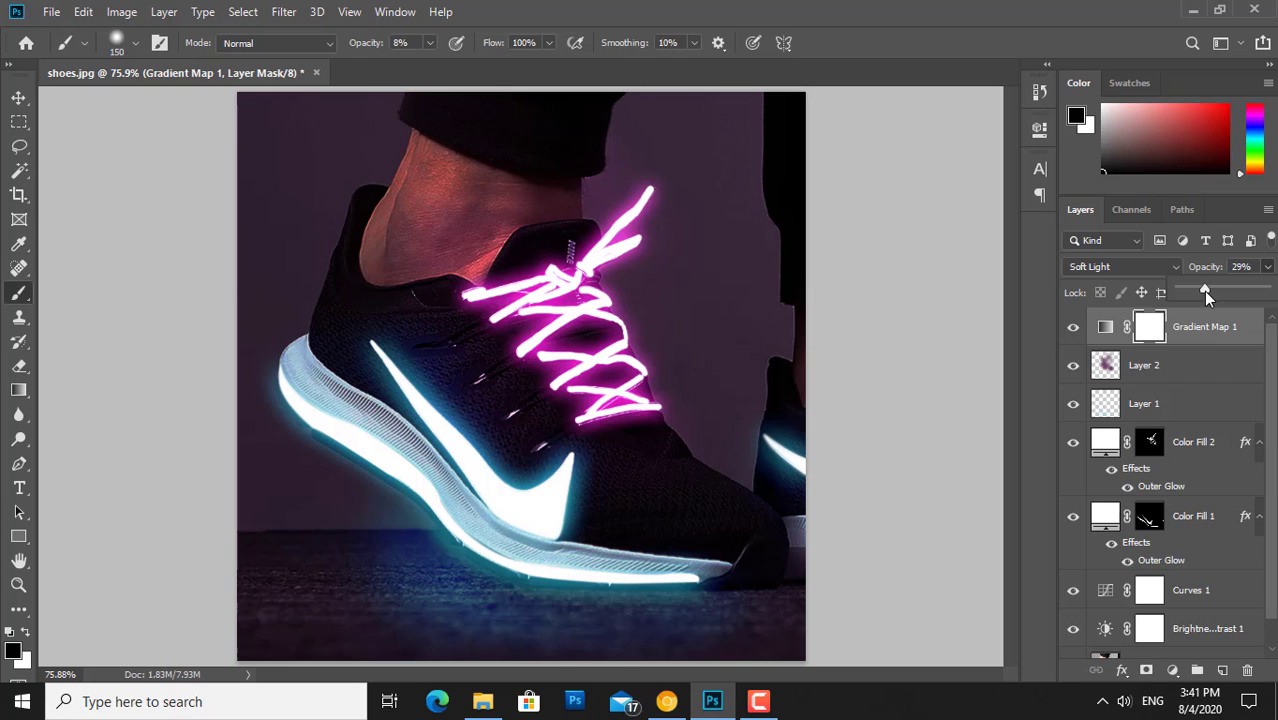
{"action": "left_click", "coordinate": [1268, 270]}
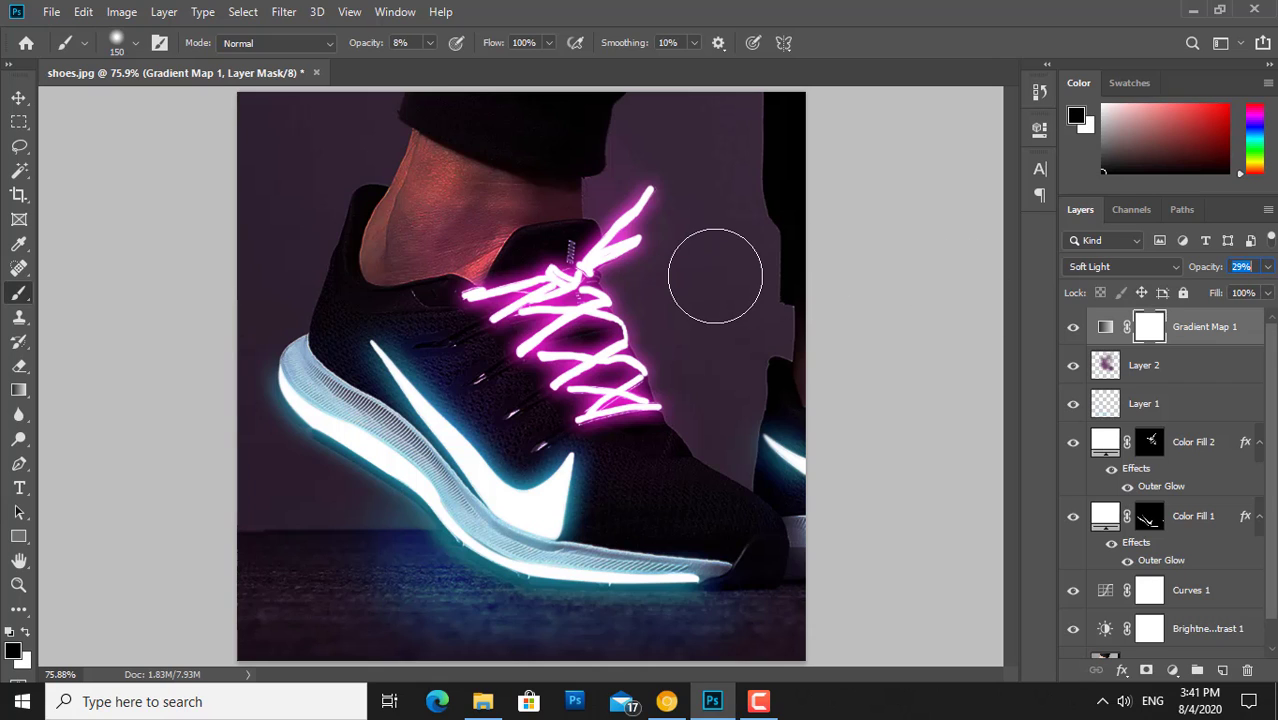
- Invert the tint's mask and paint it back with a 100% white brush over heel, toe and floor
{"action": "key", "text": "ctrl+i"}
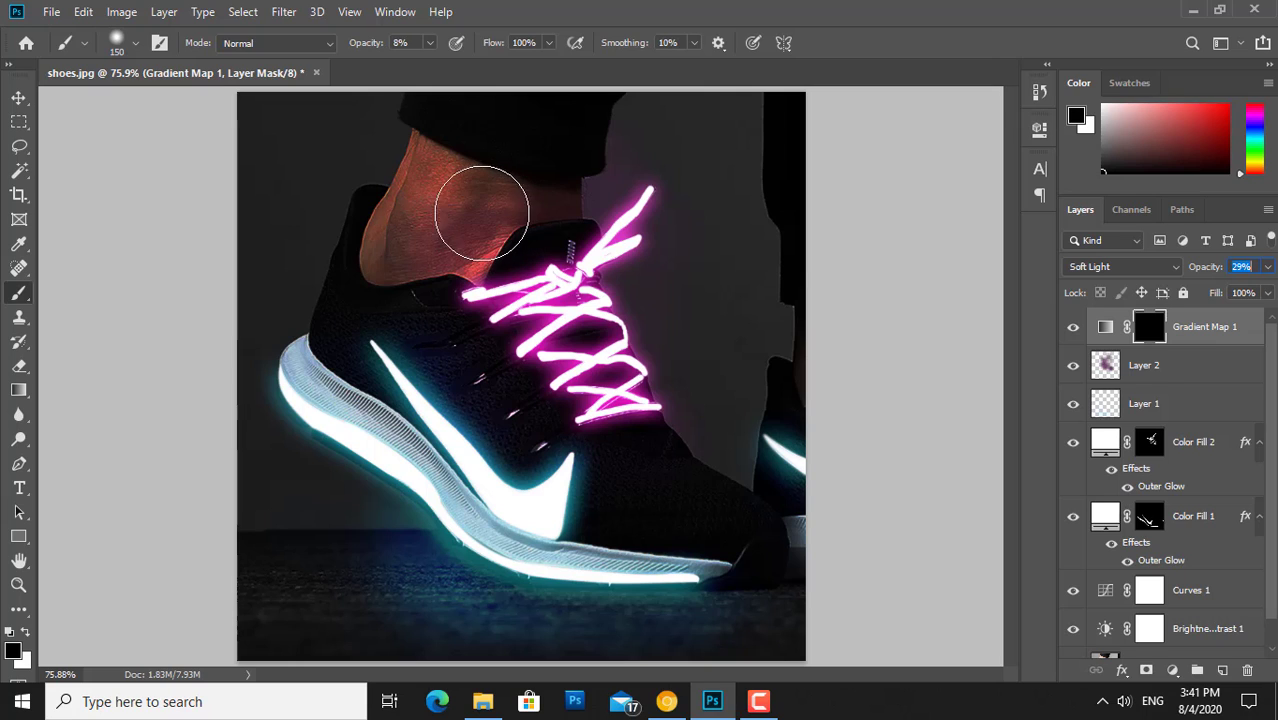
{"action": "left_click_drag", "start_coordinate": [442, 194], "coordinate": [418, 136]}
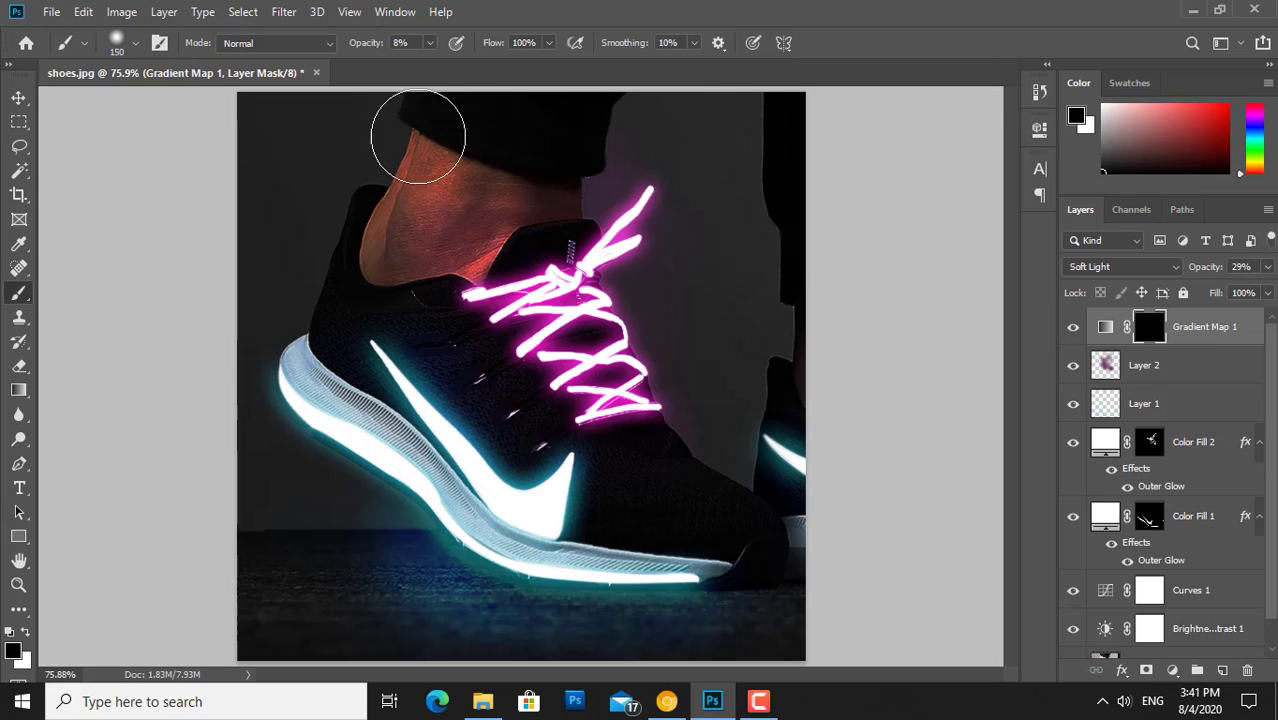
{"action": "left_click", "coordinate": [429, 43]}
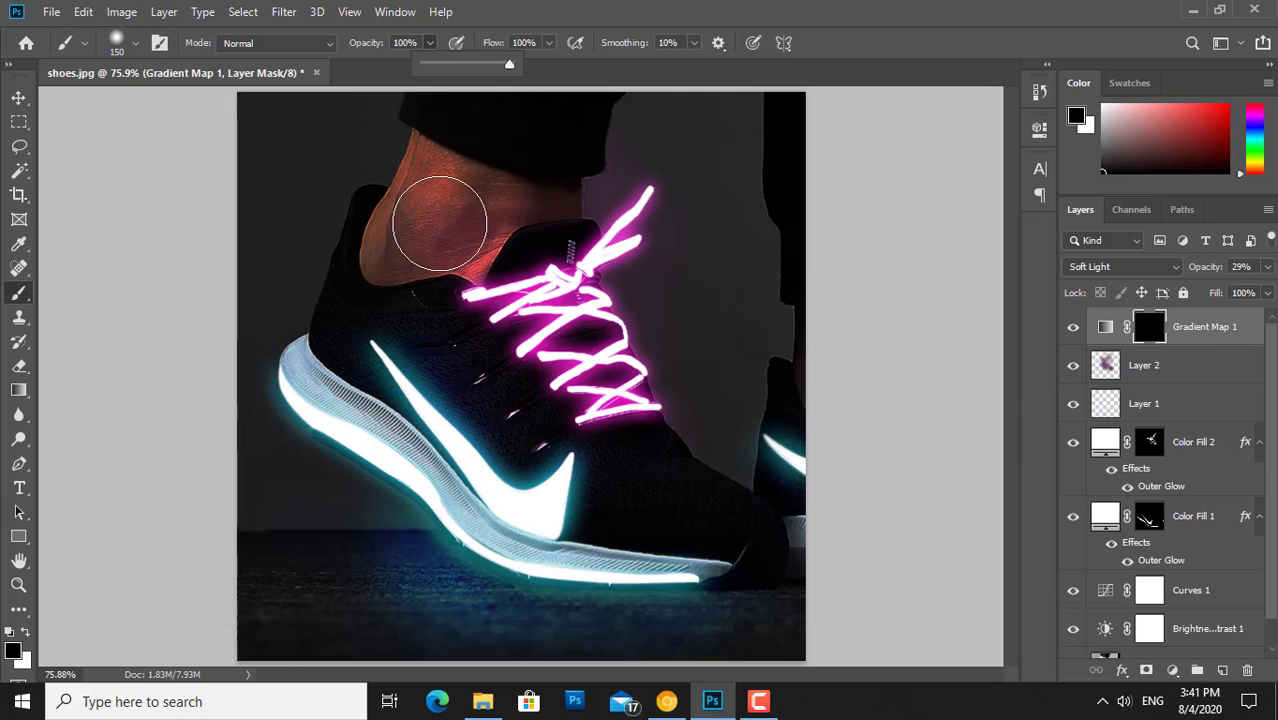
{"action": "left_click", "coordinate": [418, 363]}
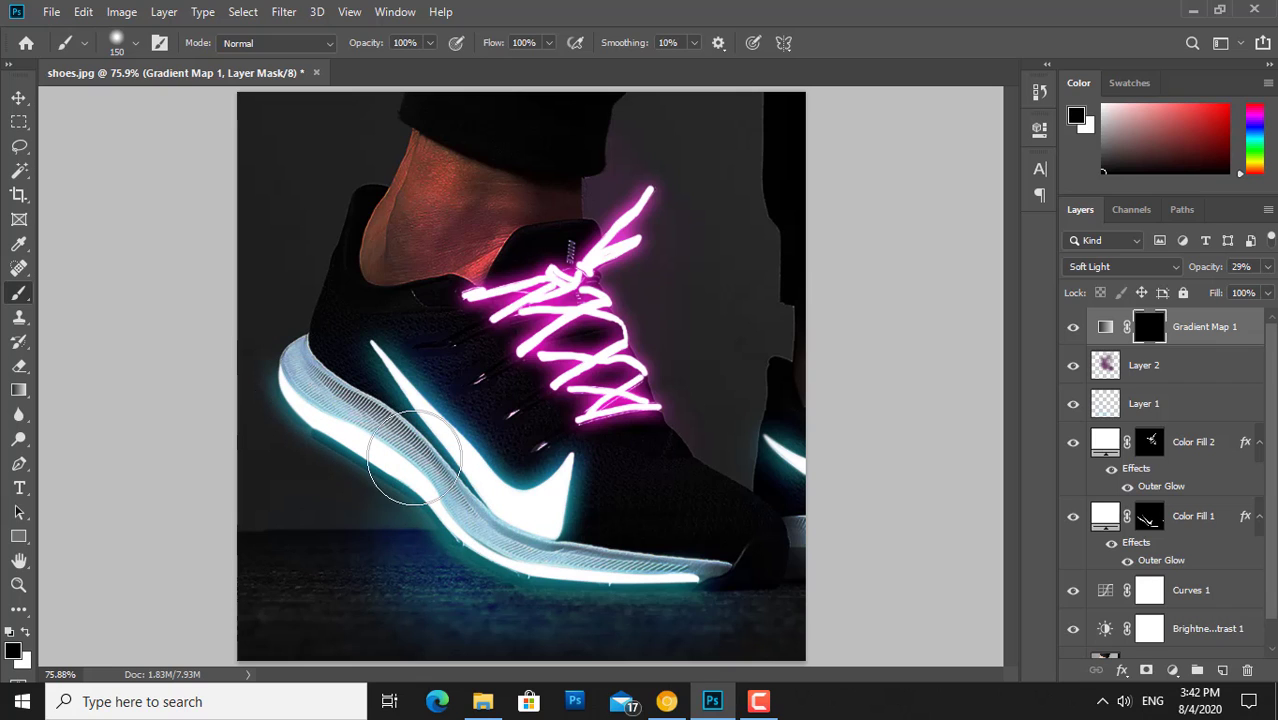
{"action": "key", "text": "x"}
{"action": "mouse_move", "coordinate": [305, 405]}
{"action": "left_mouse_down"}
{"action": "mouse_move", "coordinate": [422, 545]}
{"action": "mouse_move", "coordinate": [424, 207]}
{"action": "mouse_move", "coordinate": [509, 272]}
{"action": "mouse_move", "coordinate": [577, 381]}
{"action": "left_mouse_up"}
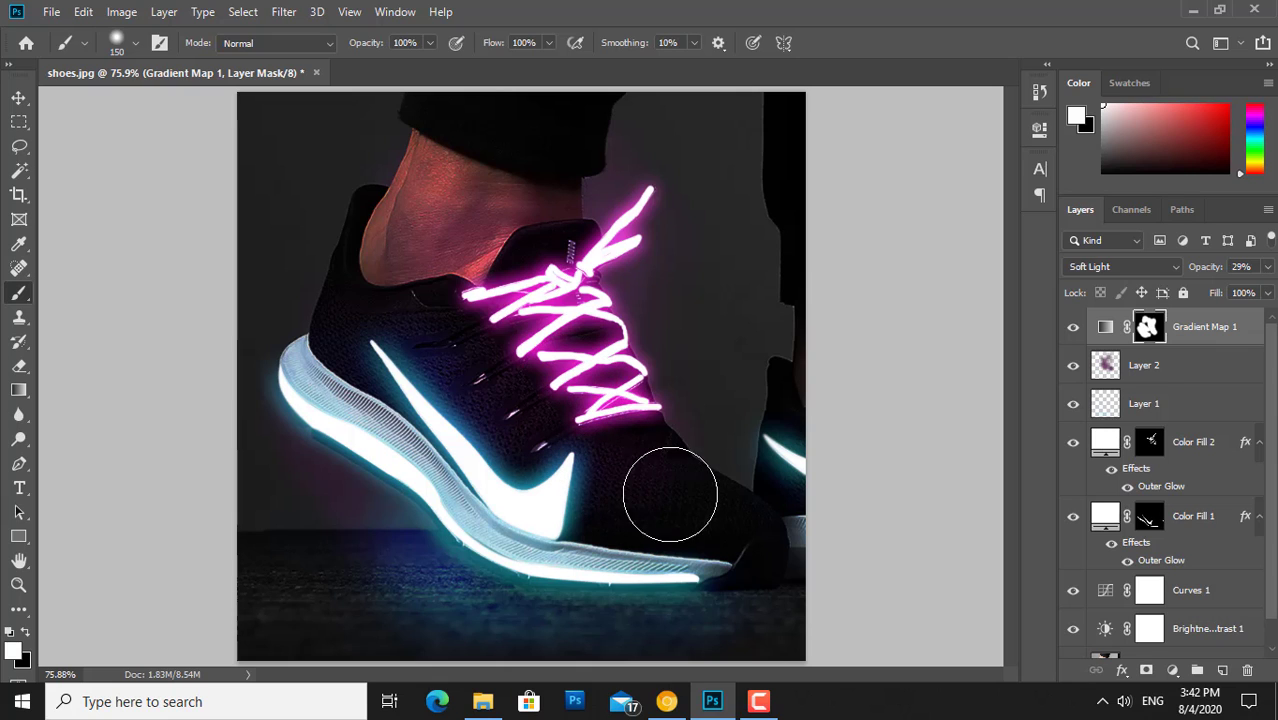
{"action": "left_click_drag", "start_coordinate": [599, 400], "coordinate": [721, 545]}
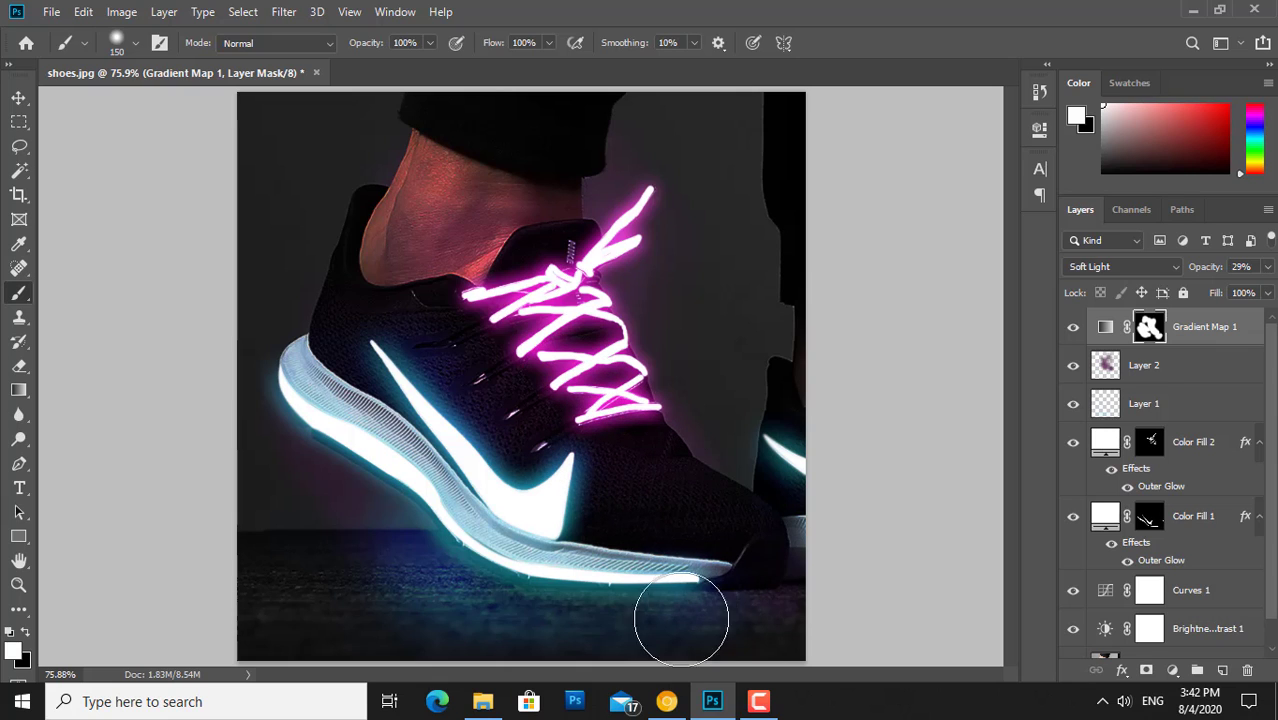
{"action": "mouse_move", "coordinate": [332, 598]}
{"action": "left_mouse_down"}
{"action": "mouse_move", "coordinate": [355, 632]}
{"action": "mouse_move", "coordinate": [313, 607]}
{"action": "mouse_move", "coordinate": [271, 550]}
{"action": "mouse_move", "coordinate": [333, 570]}
{"action": "mouse_move", "coordinate": [295, 596]}
{"action": "left_mouse_up"}
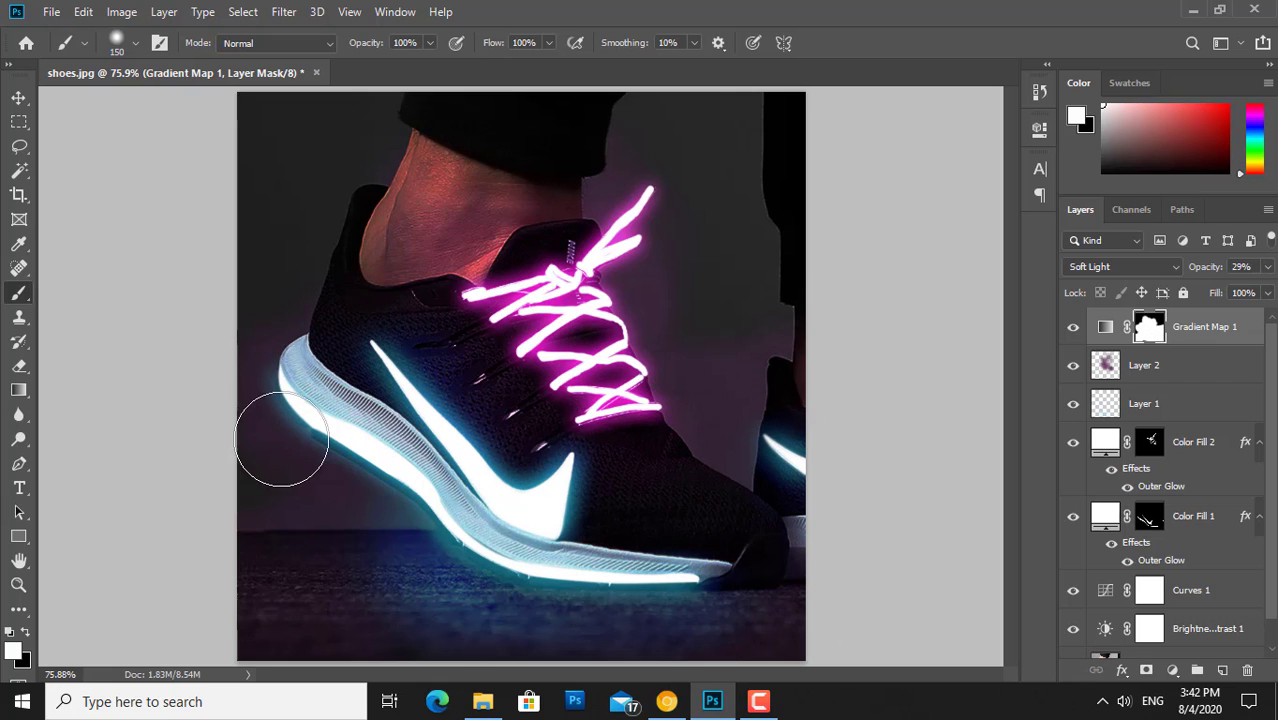
- Switch the brush to Soft Light, then raise Gradient Map 1's opacity to 54%
{"action": "left_click", "coordinate": [288, 43]}
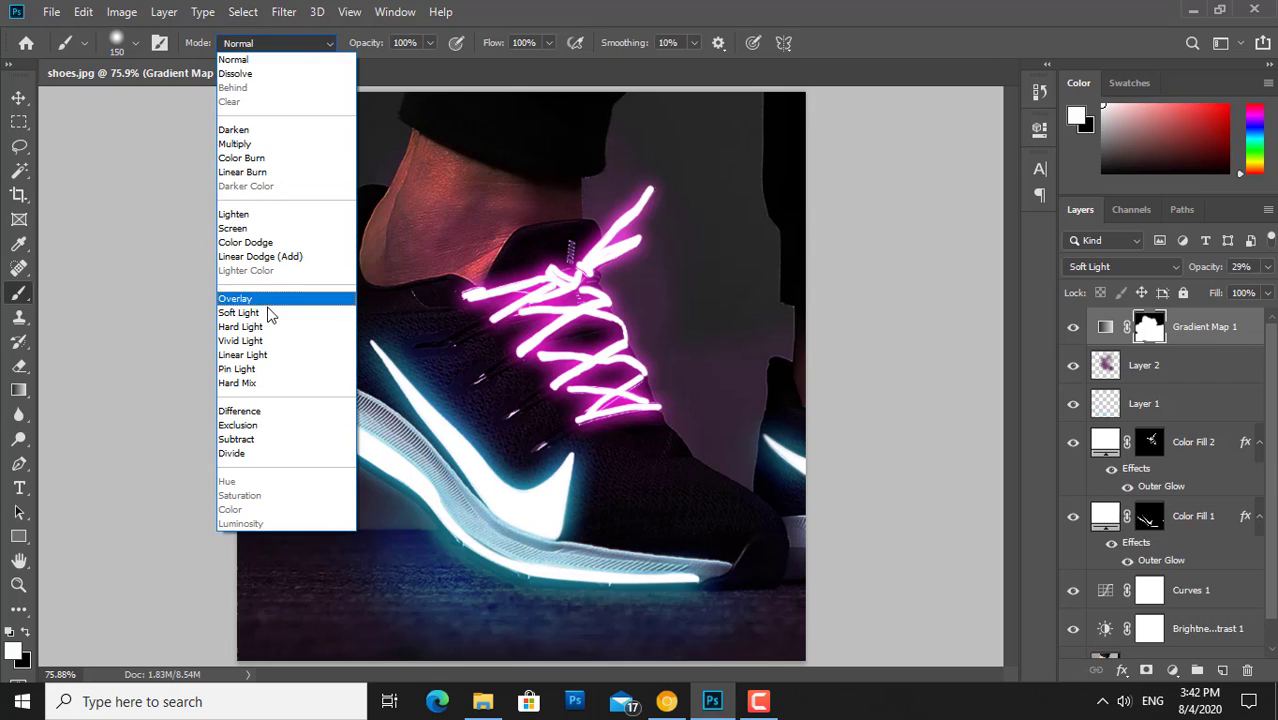
{"action": "left_click", "coordinate": [262, 310]}
{"action": "left_click", "coordinate": [18, 97]}
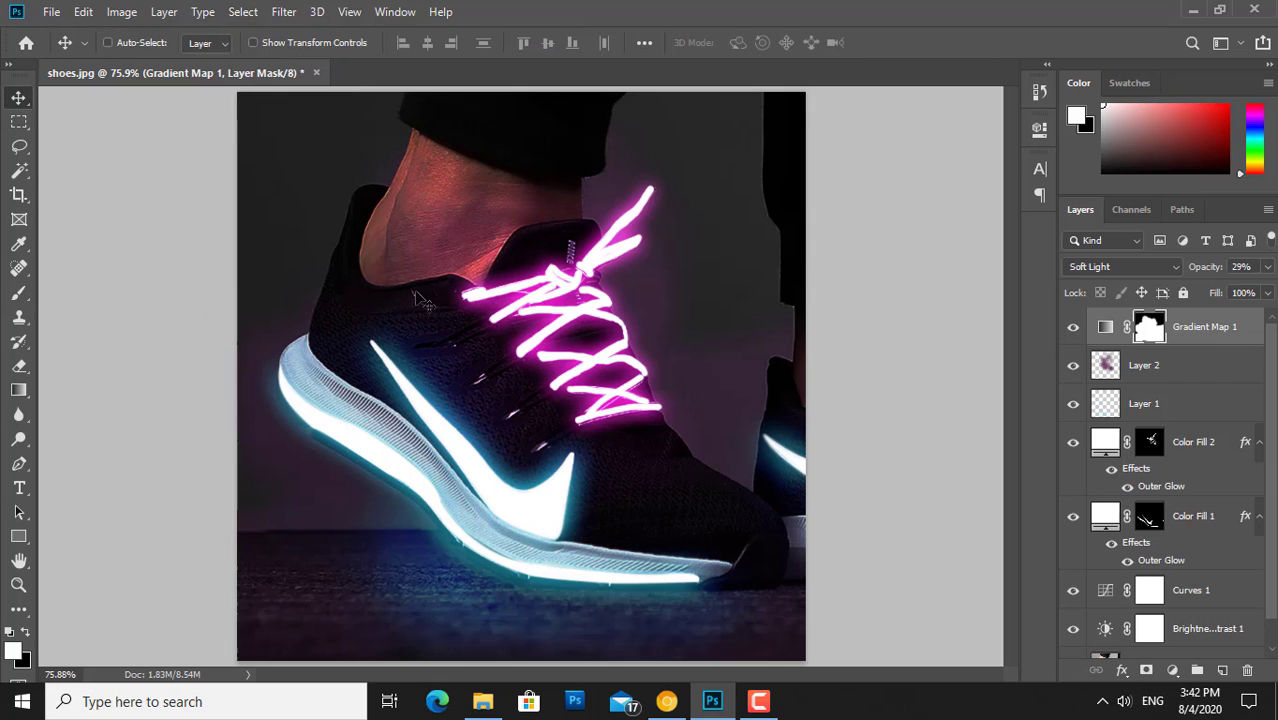
{"action": "left_click", "coordinate": [1268, 268]}
{"action": "left_click_drag", "start_coordinate": [1206, 288], "coordinate": [1225, 288]}
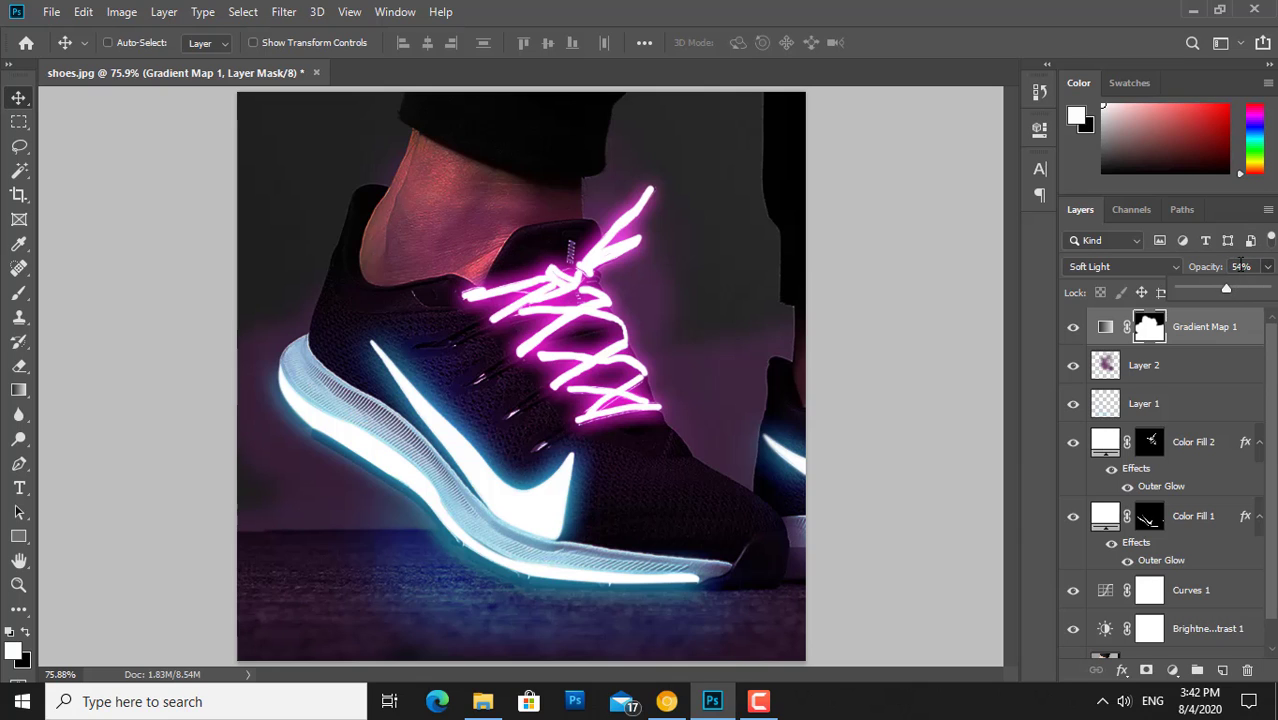
- View the finished image full screen on a black backdrop, zooming in and out to inspect
{"action": "key", "text": "f"}
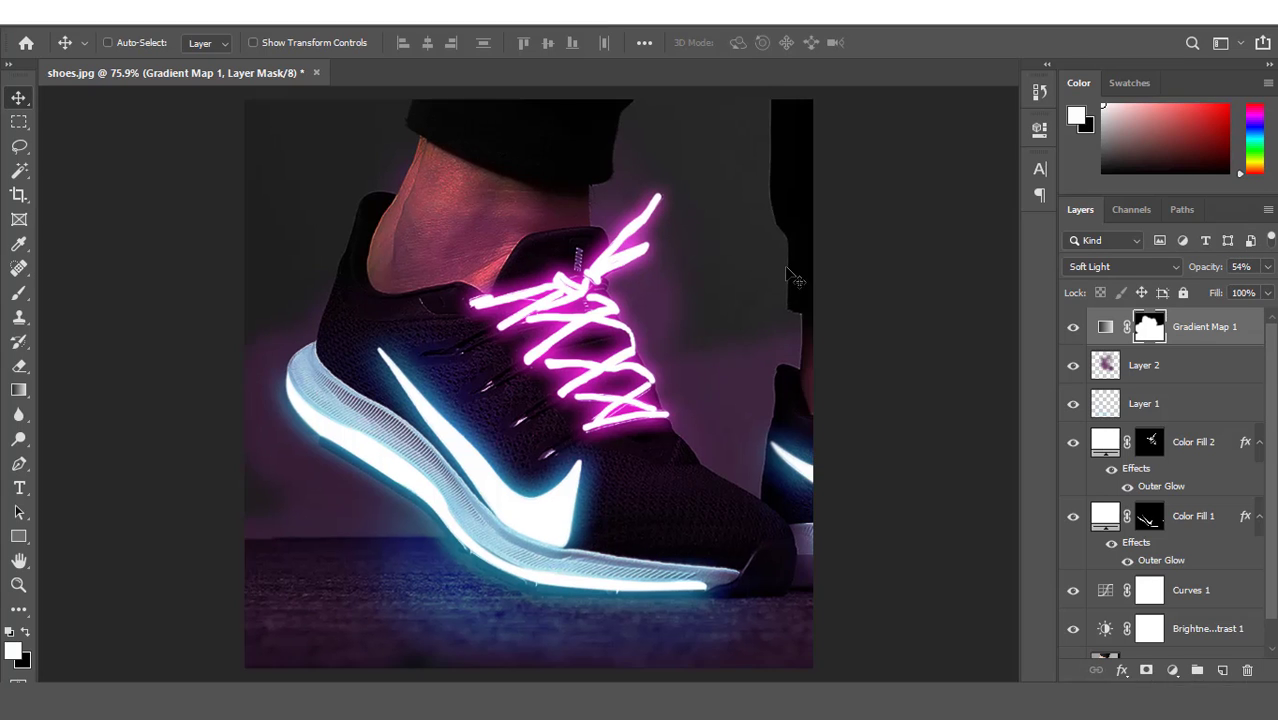
{"action": "key", "text": "f"}
{"action": "right_click", "coordinate": [1068, 222]}
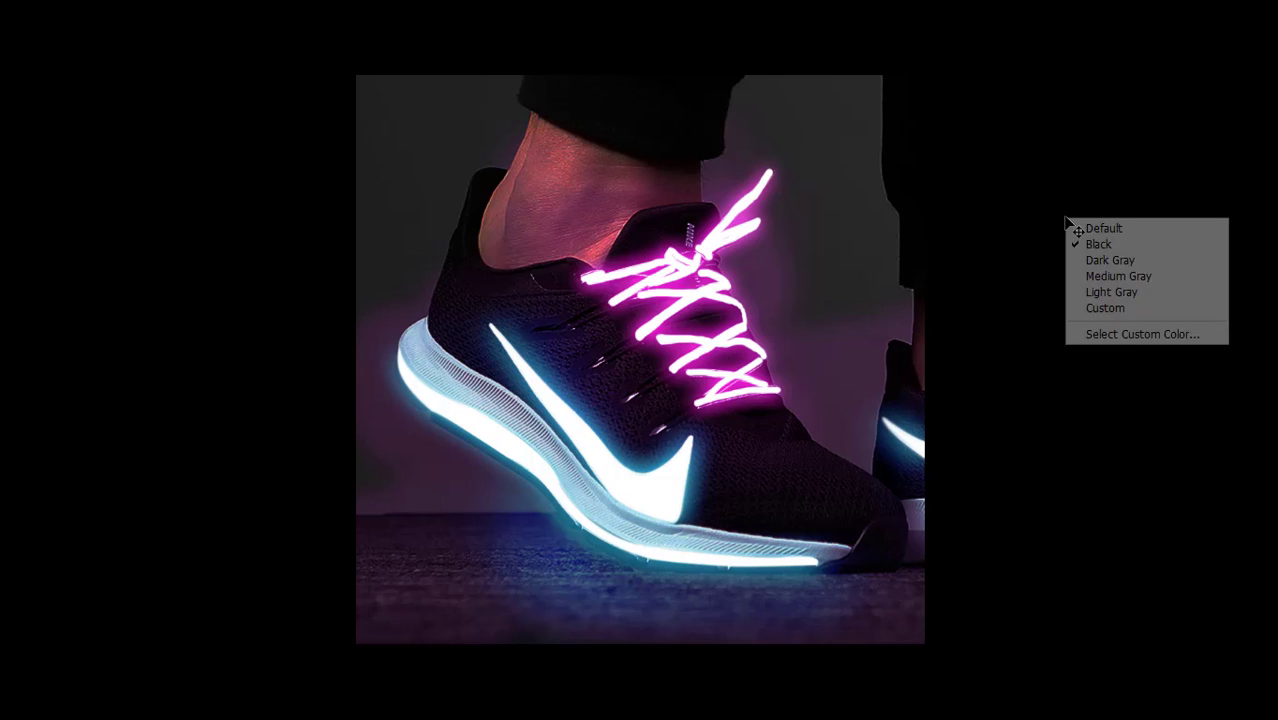
{"action": "left_click", "coordinate": [1112, 292]}
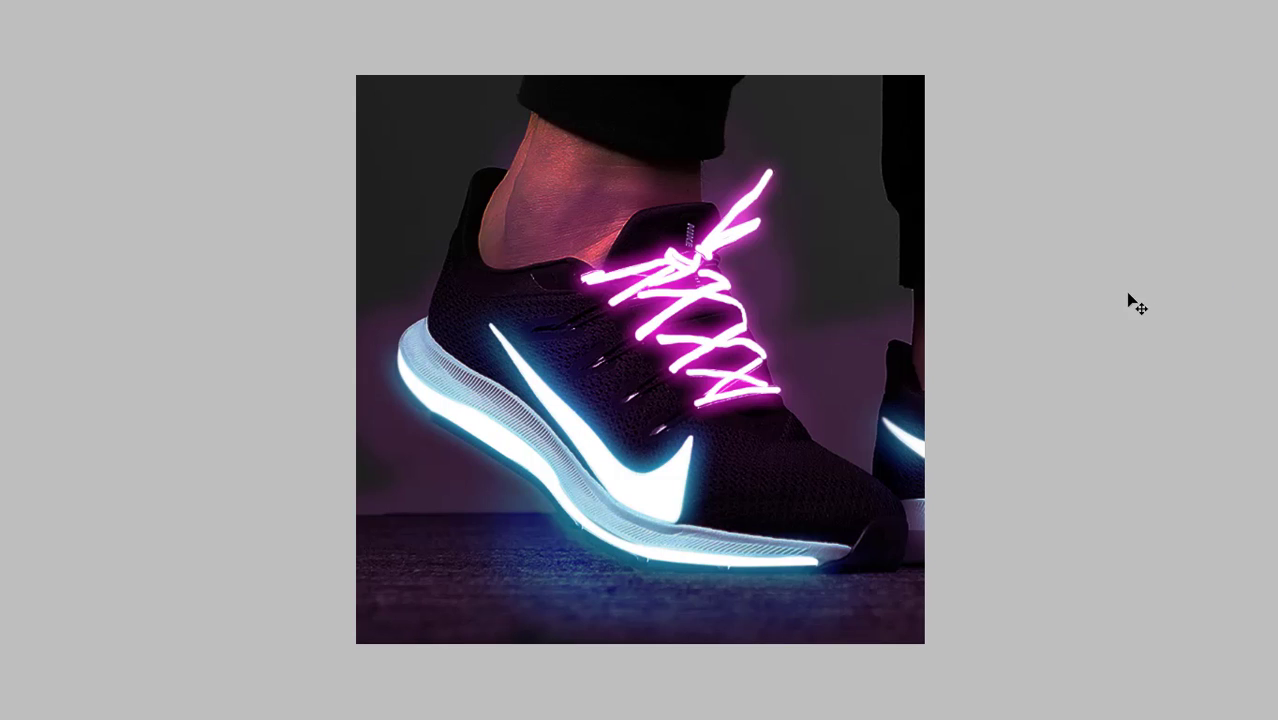
{"action": "right_click", "coordinate": [1132, 295]}
{"action": "left_click", "coordinate": [1160, 320]}
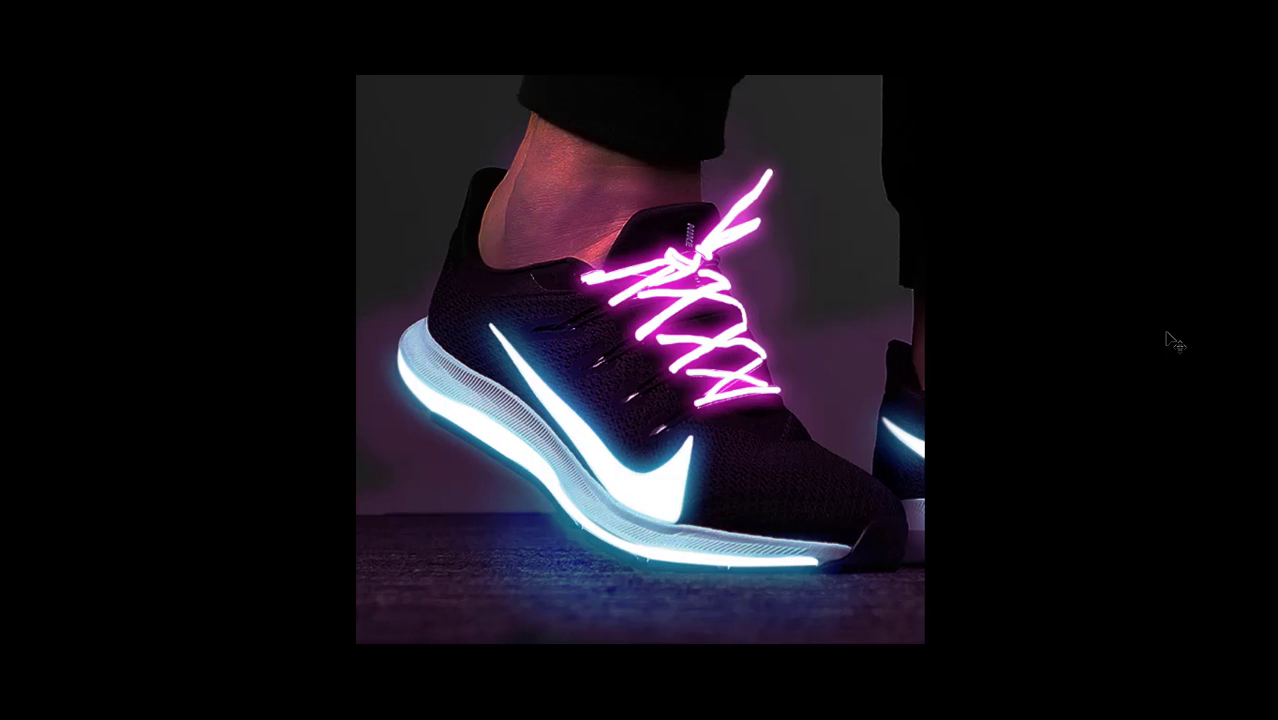
{"action": "key", "text": "ctrl+plus"}
{"action": "key", "text": "ctrl+minus"}
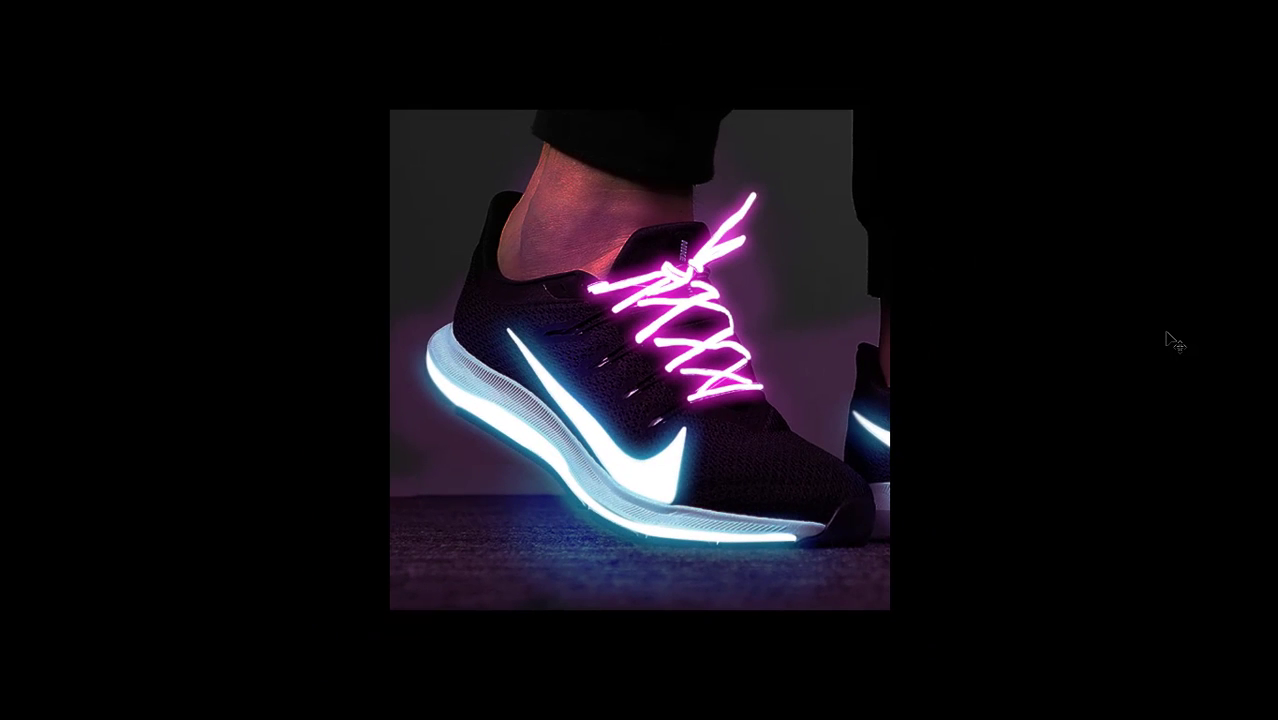